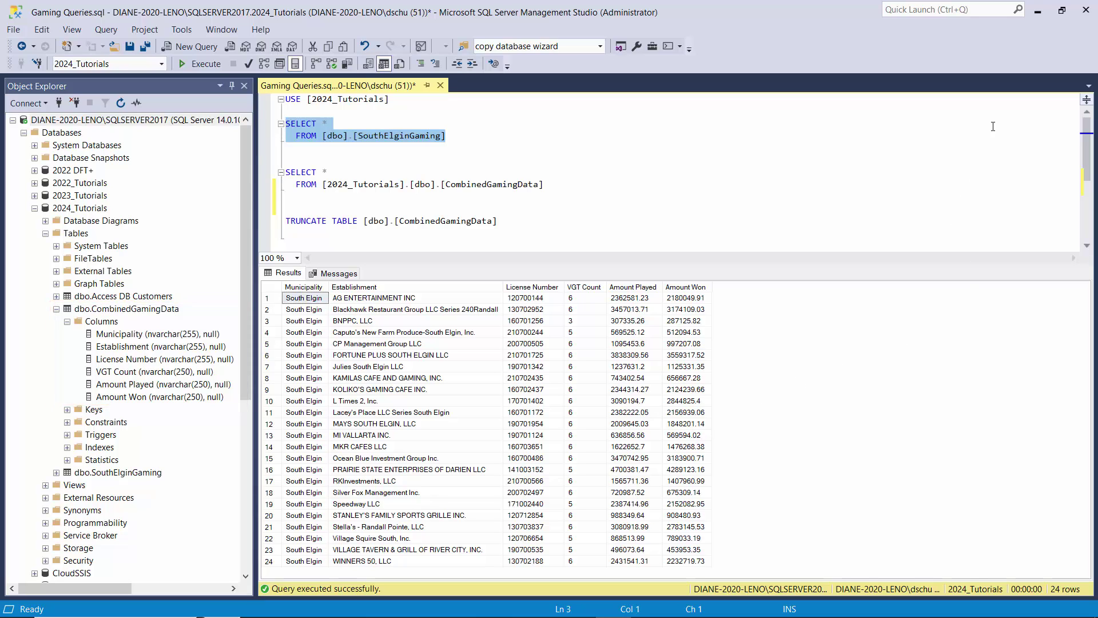
# Step: Close the Wood Dale workbook and the DeKalb CSV without saving, clear the other windows, and switch to the Demo Union All package in Visual Studio
pyautogui.click(1038, 14)
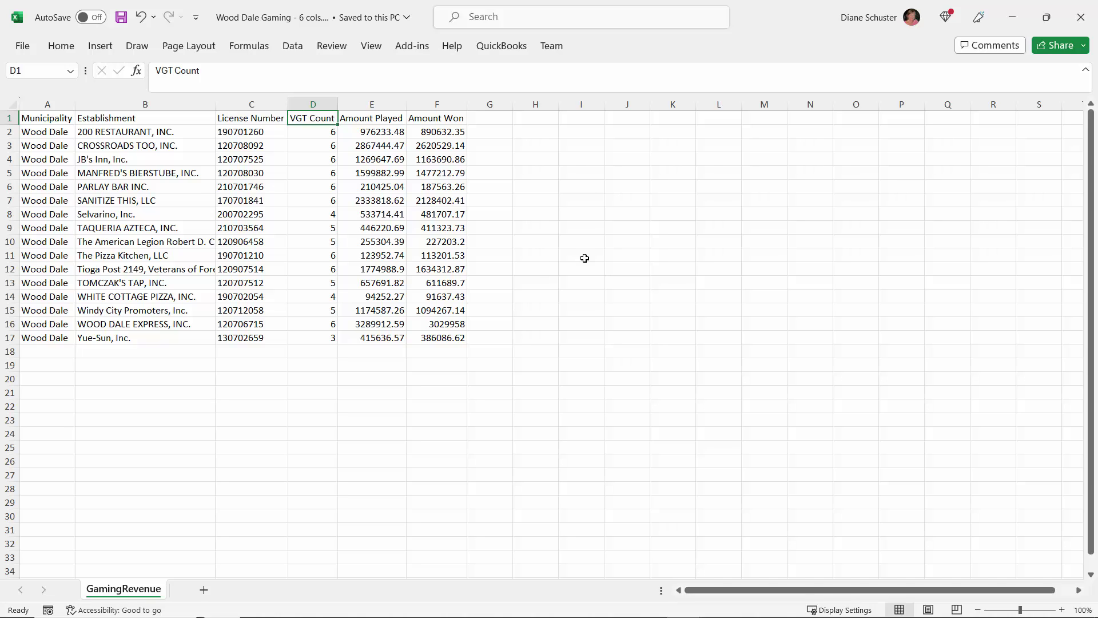
pyautogui.click(1080, 18)
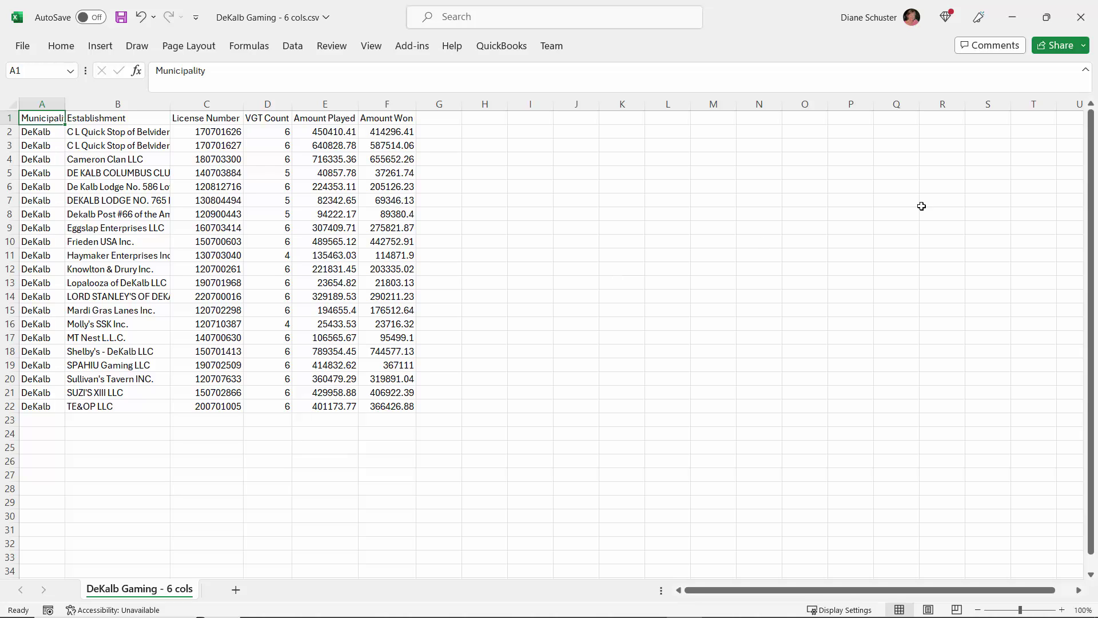
pyautogui.click(1081, 17)
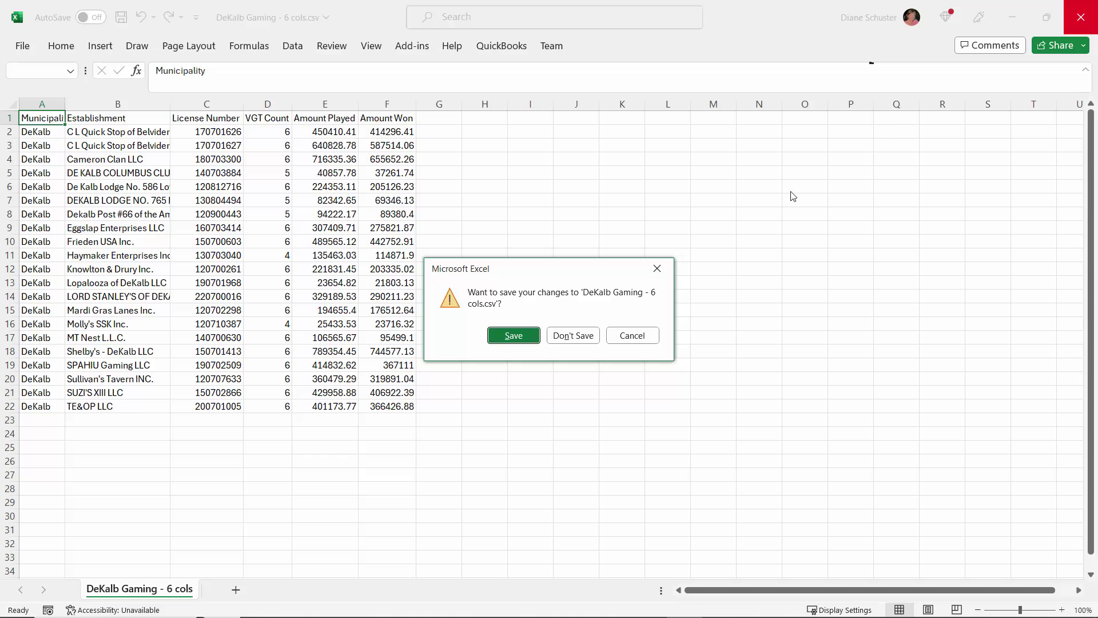
pyautogui.click(589, 336)
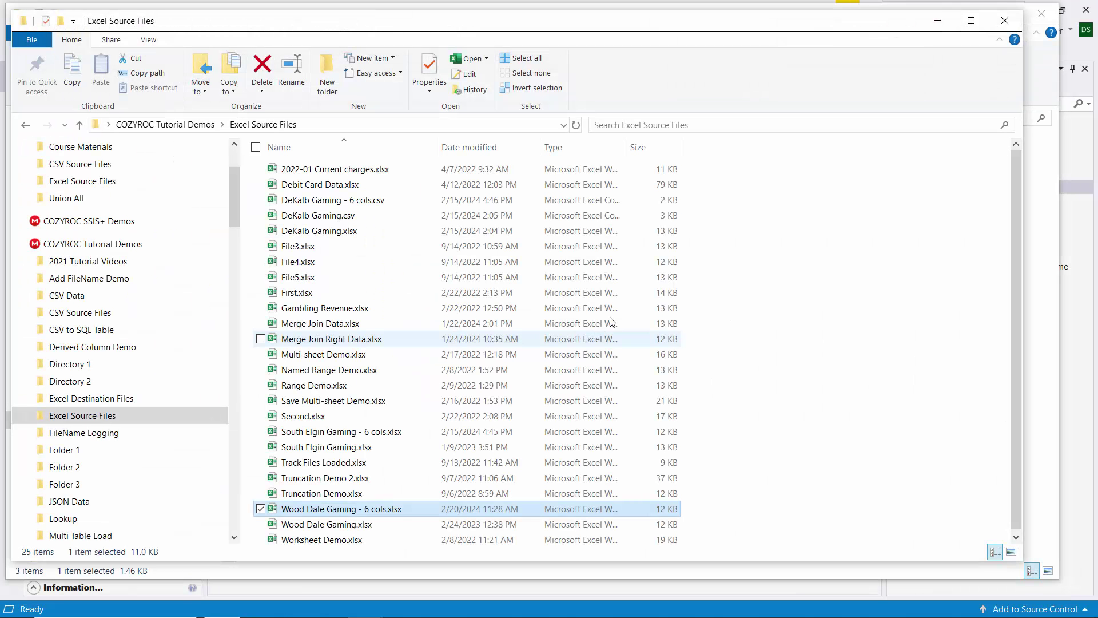
pyautogui.click(933, 24)
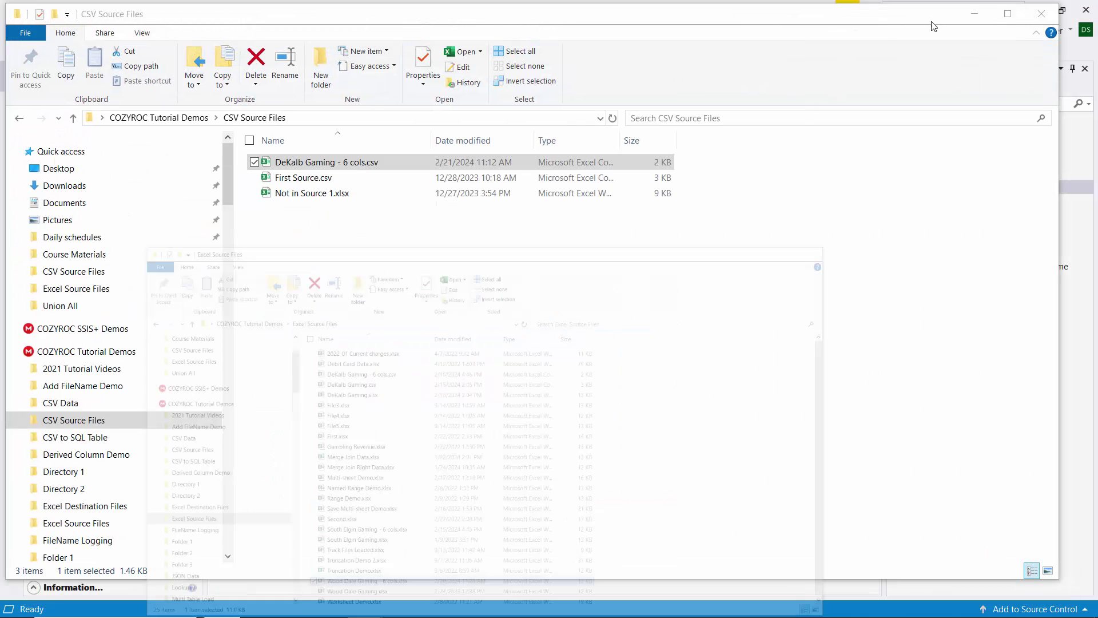
pyautogui.click(974, 14)
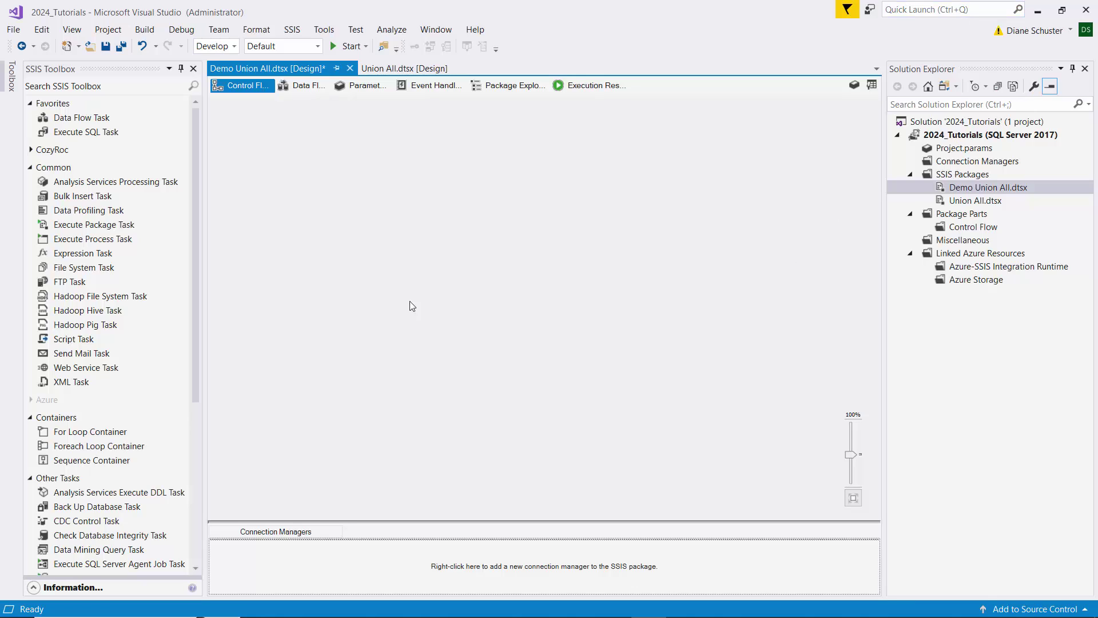
# Step: Add a Data Flow Task to the control flow and place an OLE DB Source named South Elgin inside it
pyautogui.moveTo(93, 122); pyautogui.dragTo(263, 156)
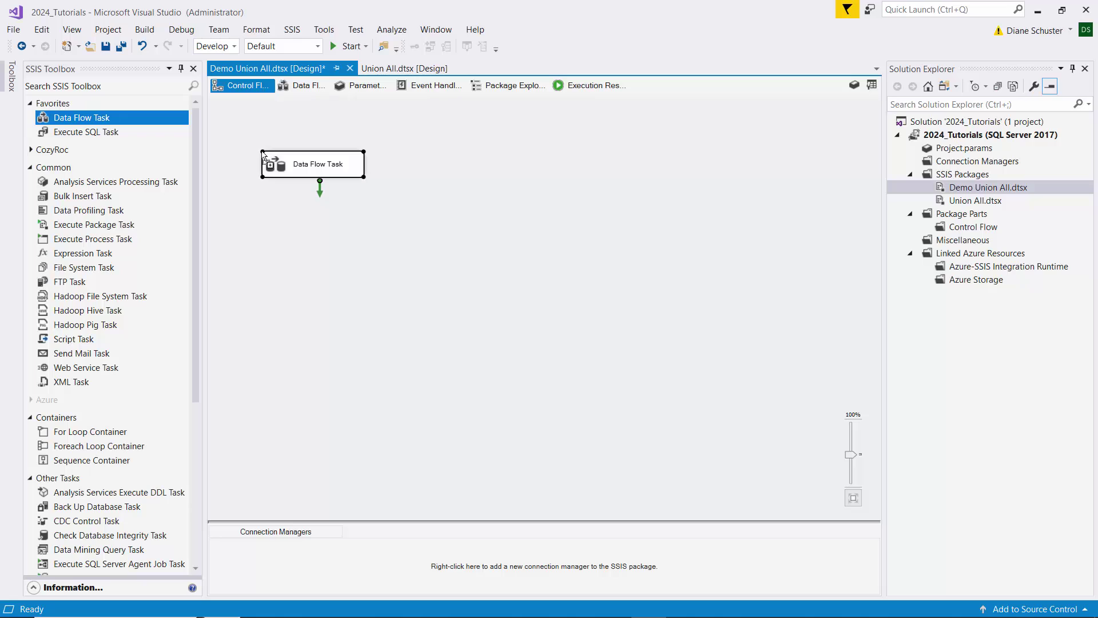
pyautogui.doubleClick(356, 173)
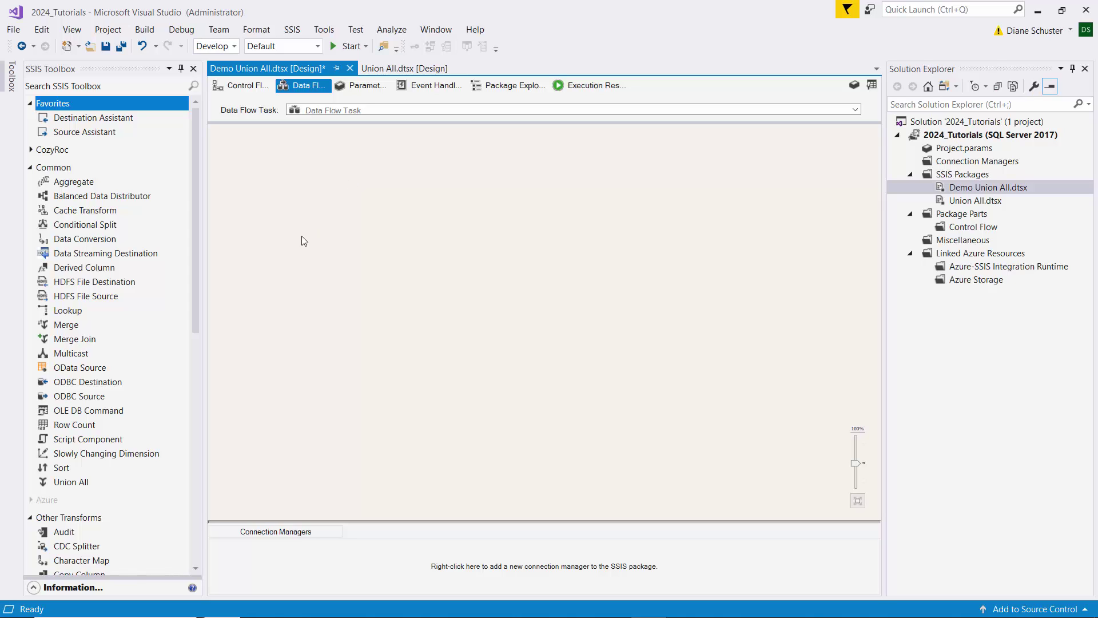
pyautogui.moveTo(197, 202); pyautogui.dragTo(213, 444)
pyautogui.moveTo(64, 346); pyautogui.dragTo(307, 196)
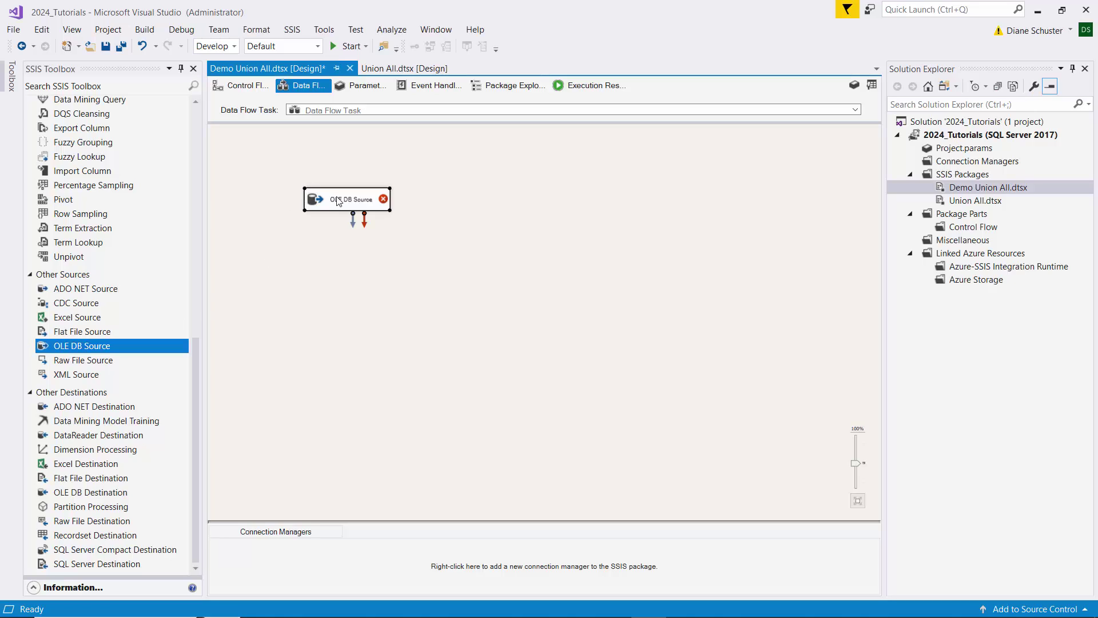
pyautogui.write('South Elgin')
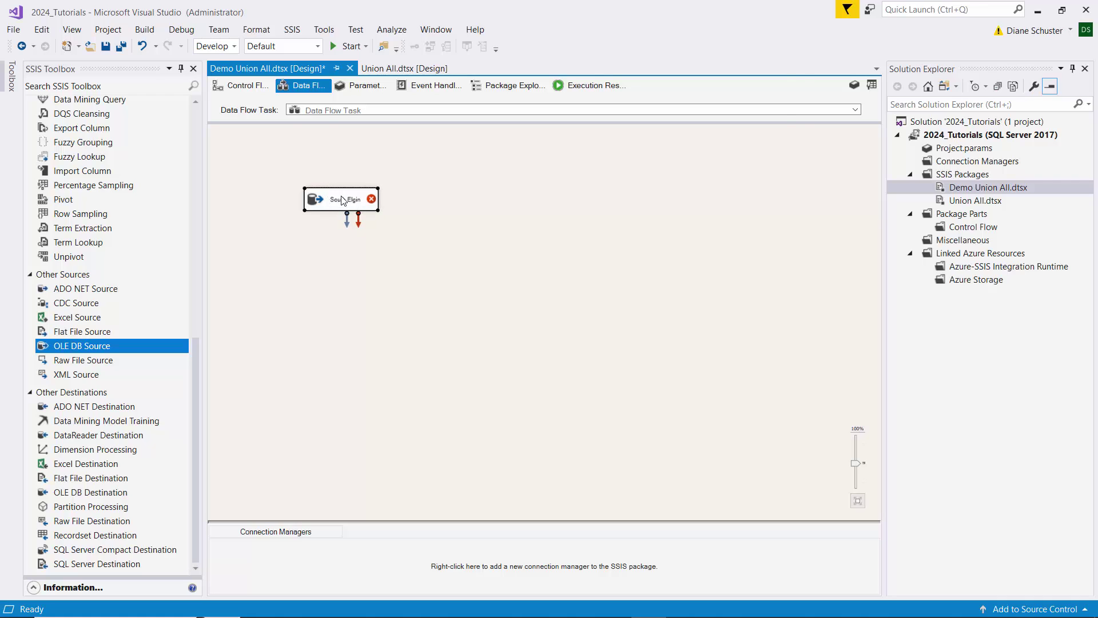
# Step: Give the South Elgin source a new OLE DB connection manager based on the existing SQLSERVER2017.2024_Tutorials data connection
pyautogui.doubleClick(342, 201)
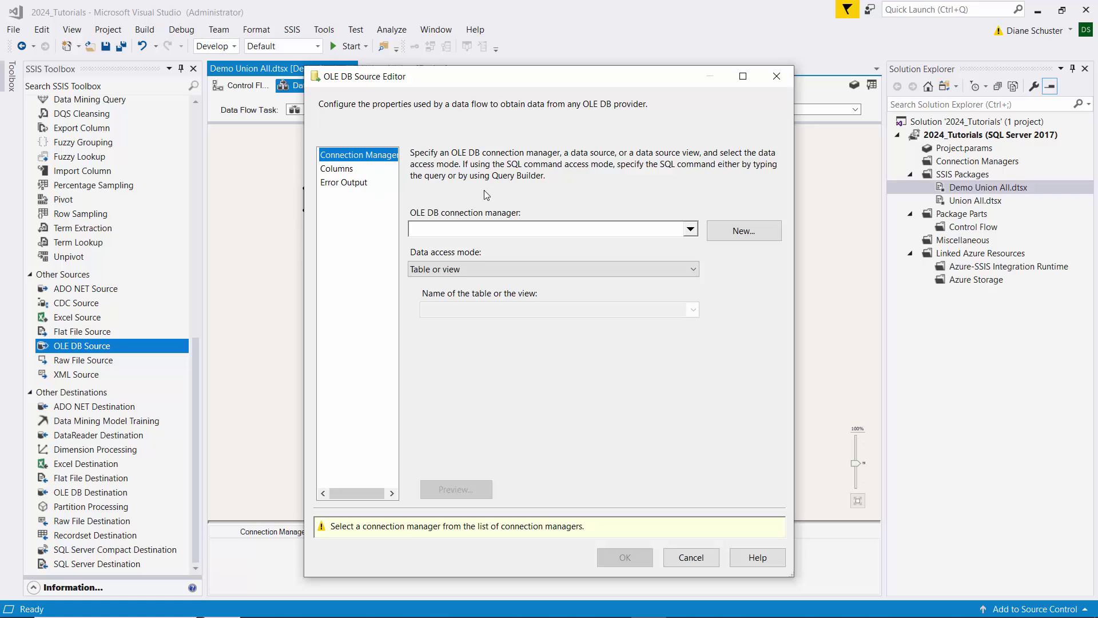
pyautogui.click(771, 235)
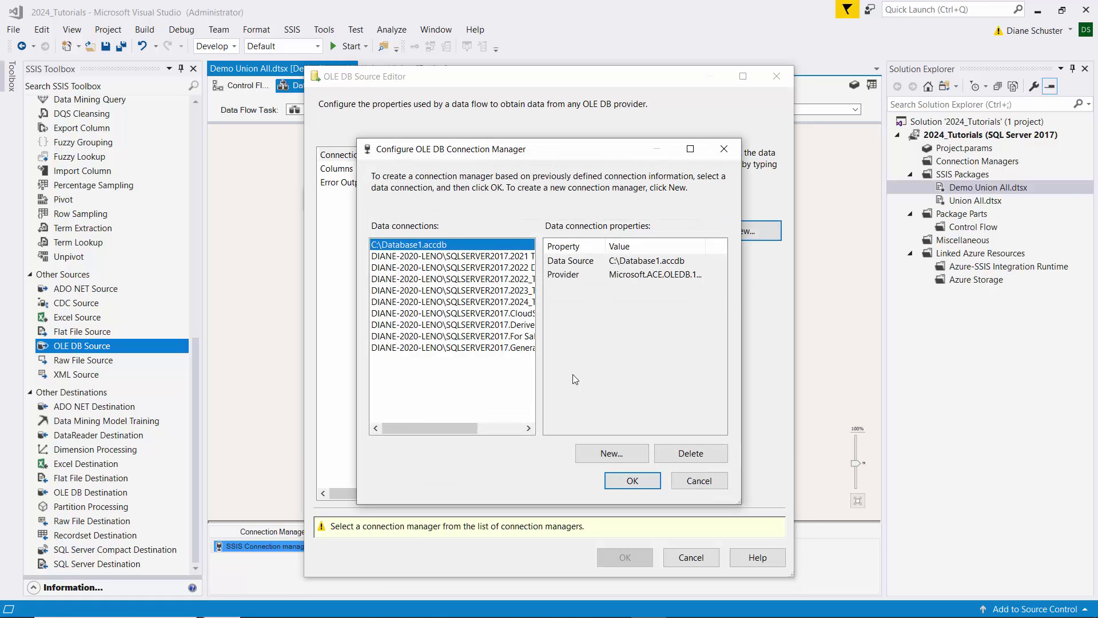
pyautogui.moveTo(478, 429); pyautogui.dragTo(523, 429)
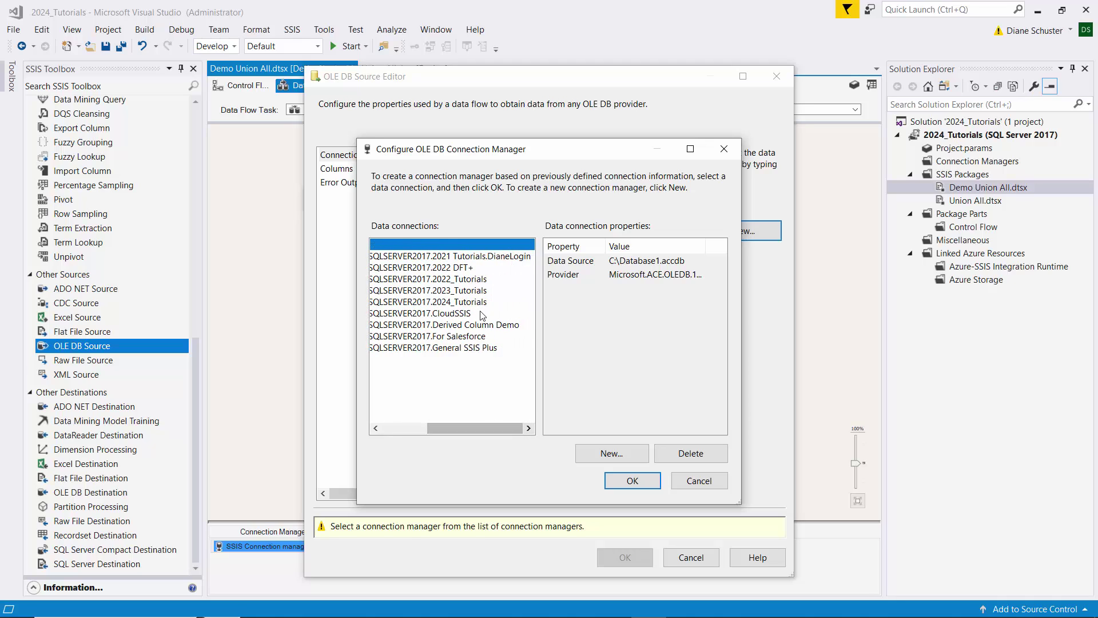
pyautogui.click(474, 303)
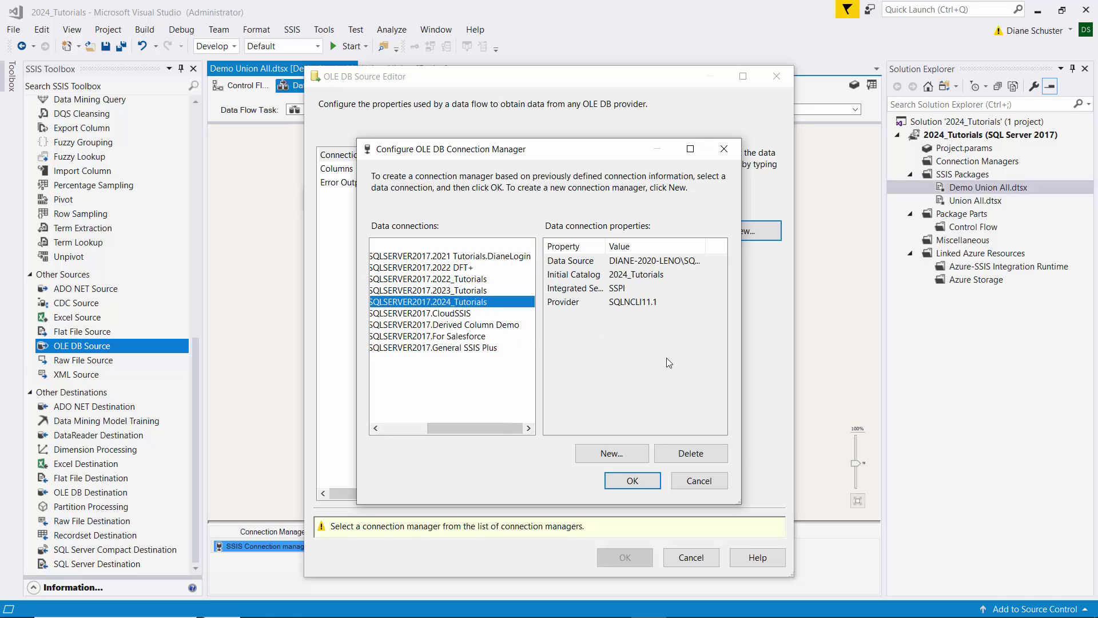
pyautogui.click(643, 482)
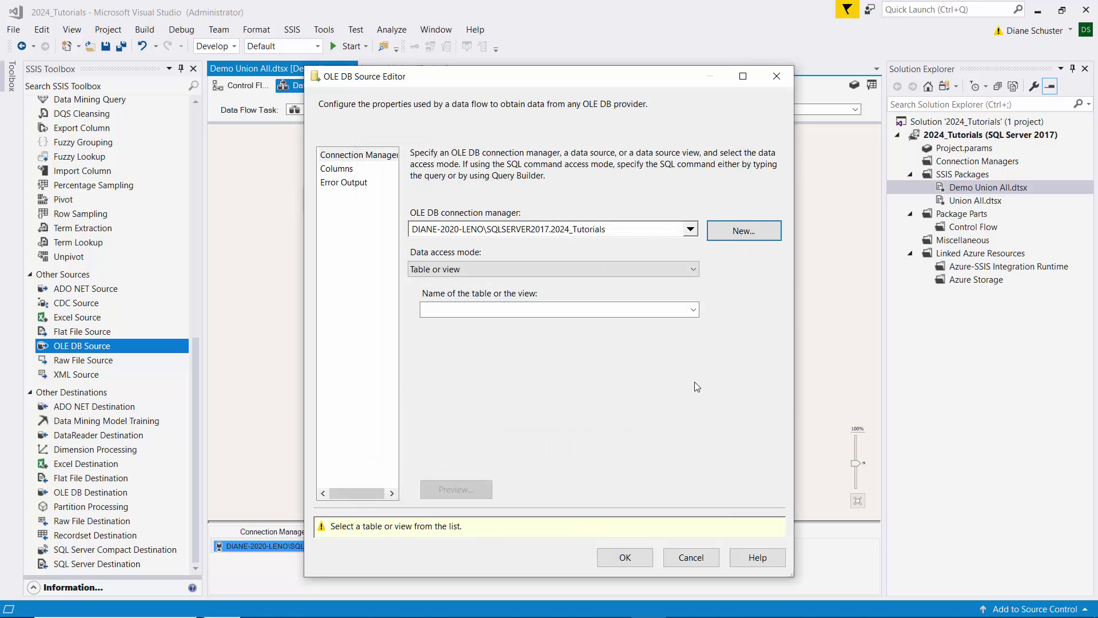
# Step: Set the South Elgin source to read the [dbo].[SouthElginGaming] table and accept its configuration
pyautogui.click(694, 310)
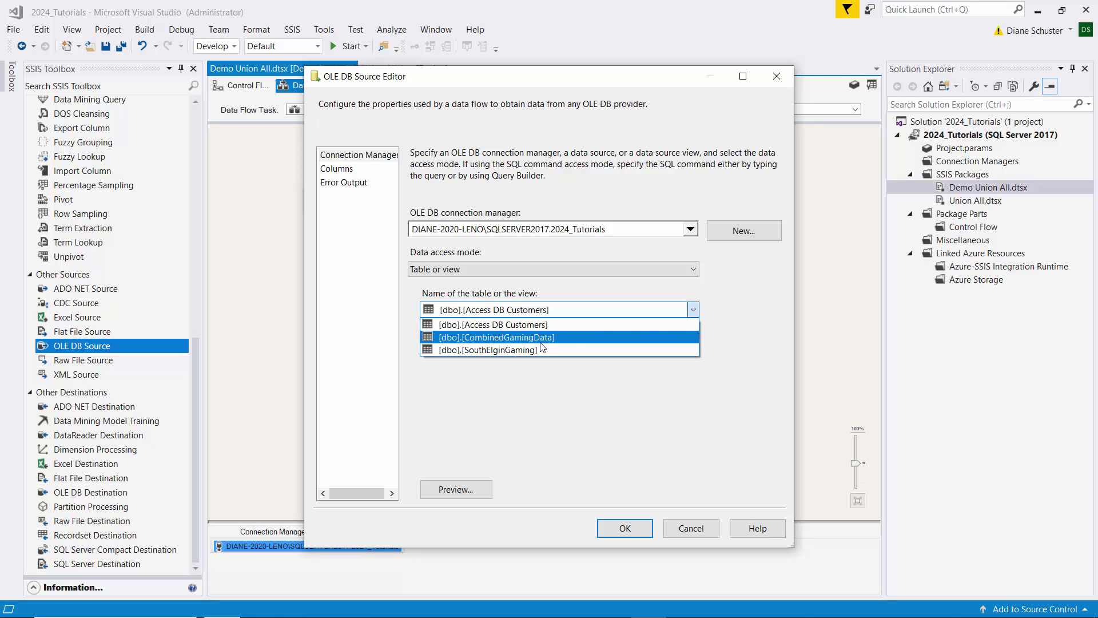
pyautogui.click(493, 350)
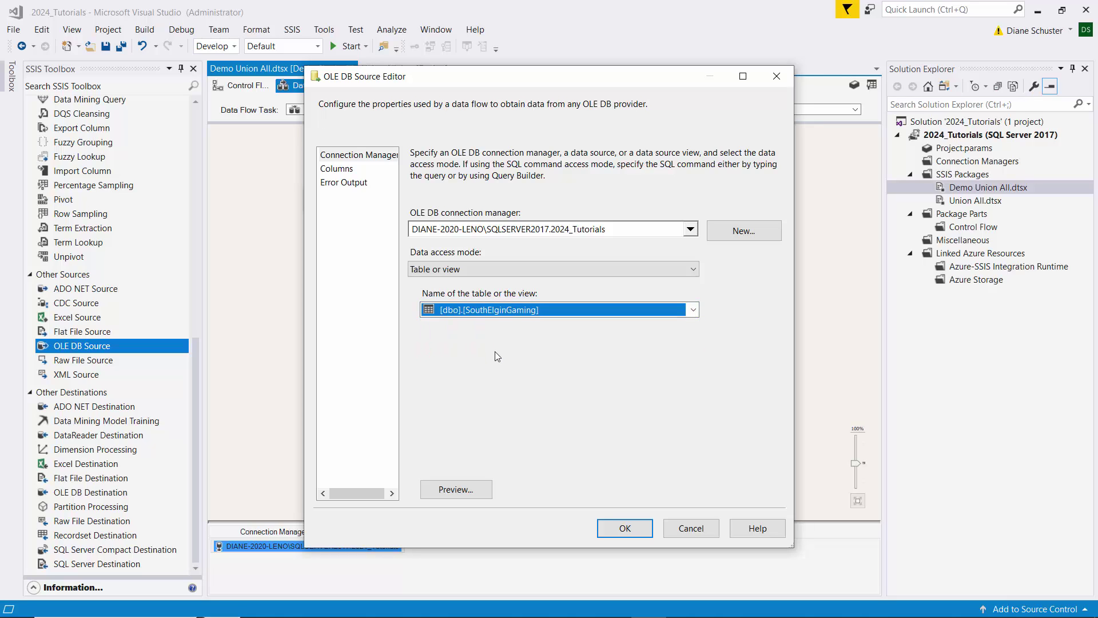
pyautogui.click(643, 530)
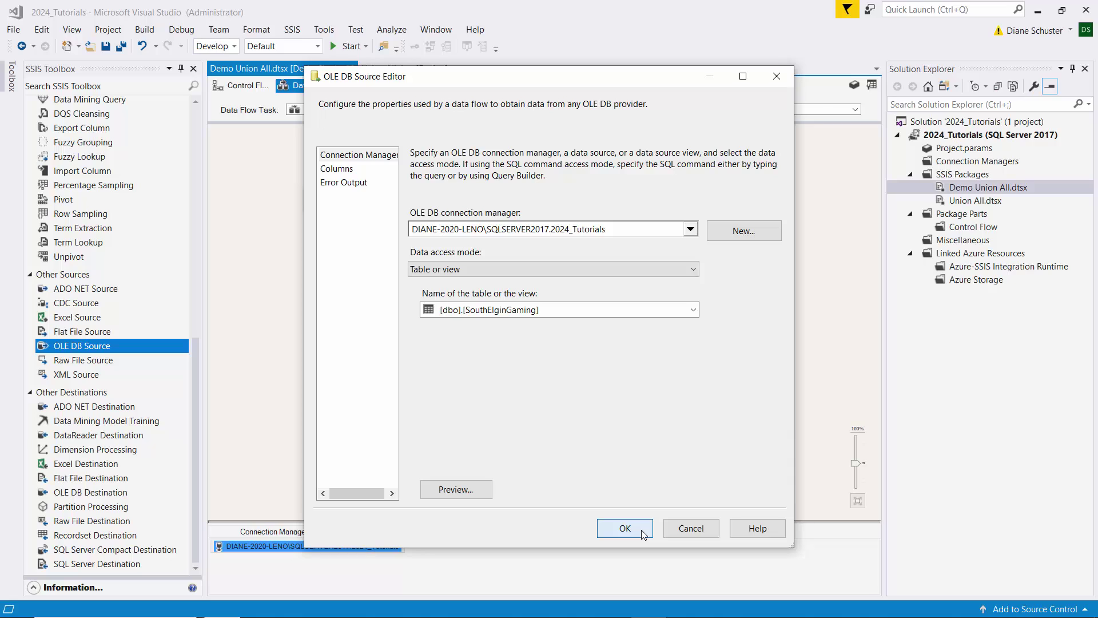
pyautogui.click(643, 533)
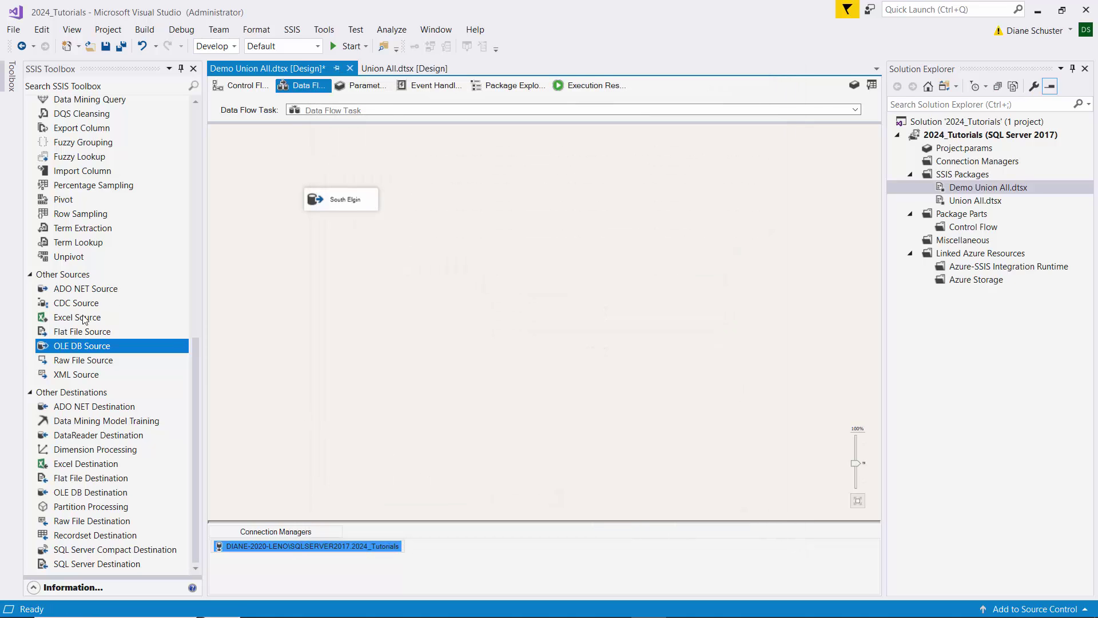
# Step: Add an Excel Source beside the South Elgin source and name it Wood Dale
pyautogui.moveTo(73, 319); pyautogui.dragTo(415, 191)
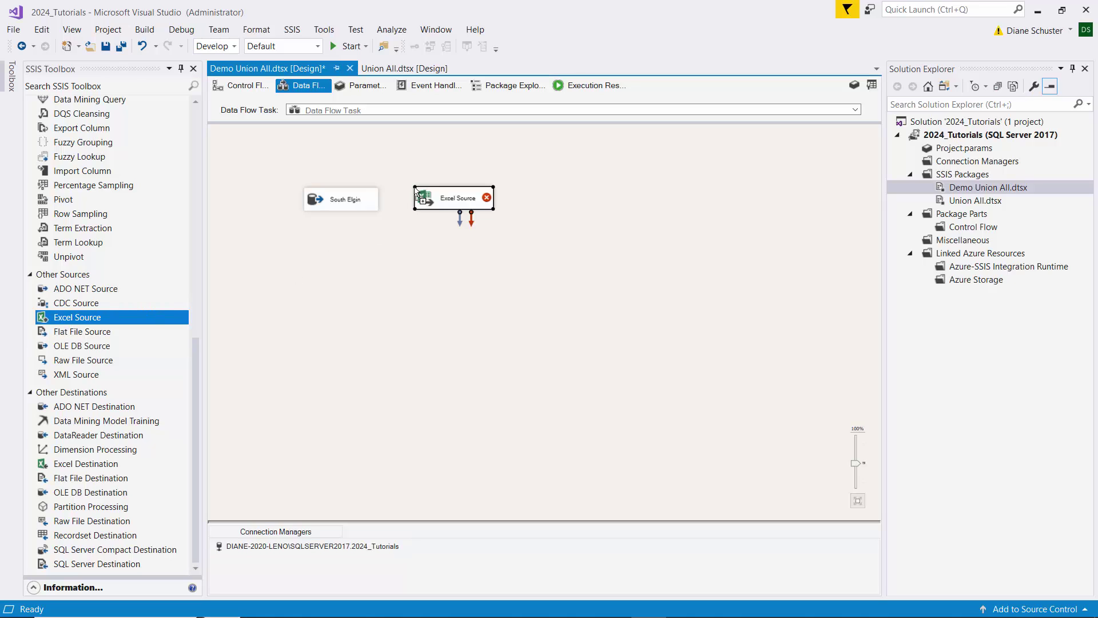
pyautogui.click(450, 199)
pyautogui.write('Wood Dale')
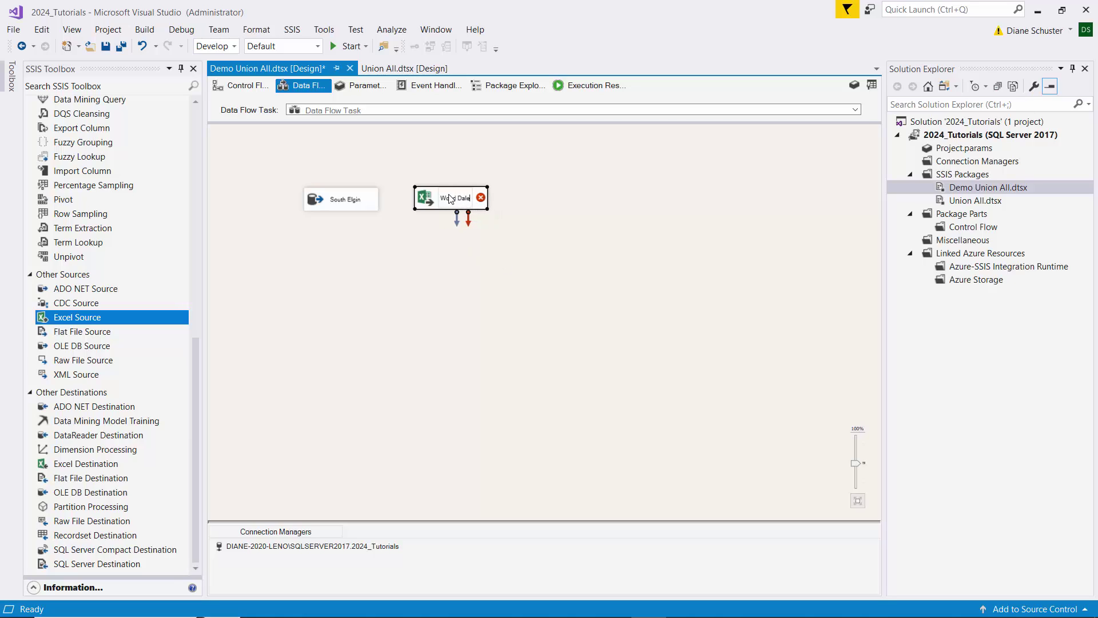
pyautogui.press('Return')
# Step: Create an Excel connection manager for the Wood Dale source using Wood Dale Gaming - 6 cols.xlsx from the Excel Source Files folder
pyautogui.doubleClick(463, 198)
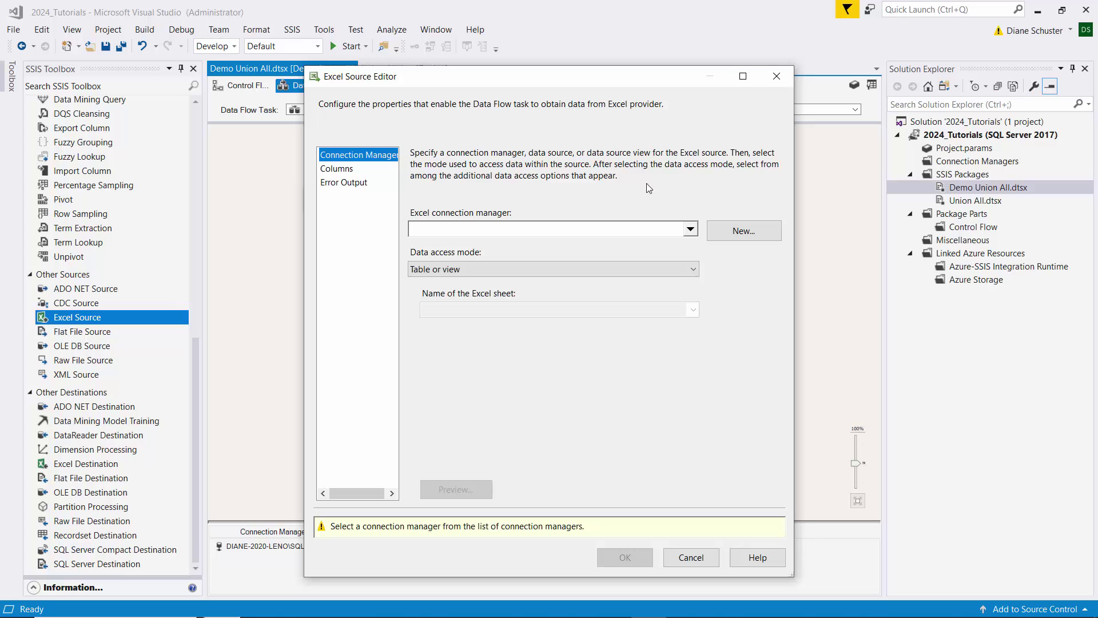
pyautogui.click(755, 233)
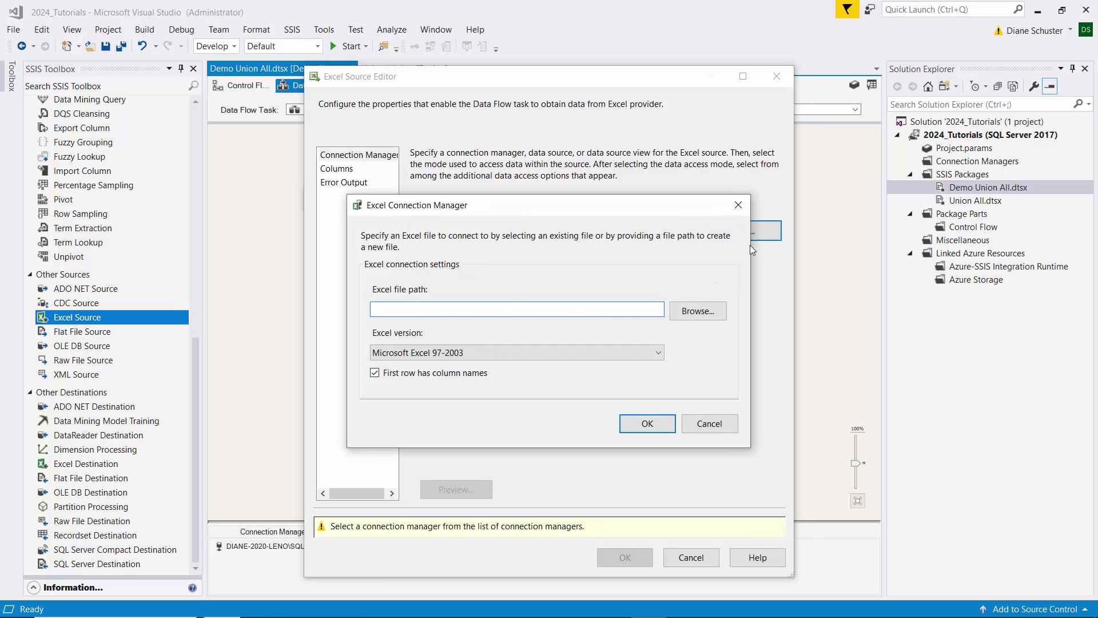
pyautogui.click(708, 314)
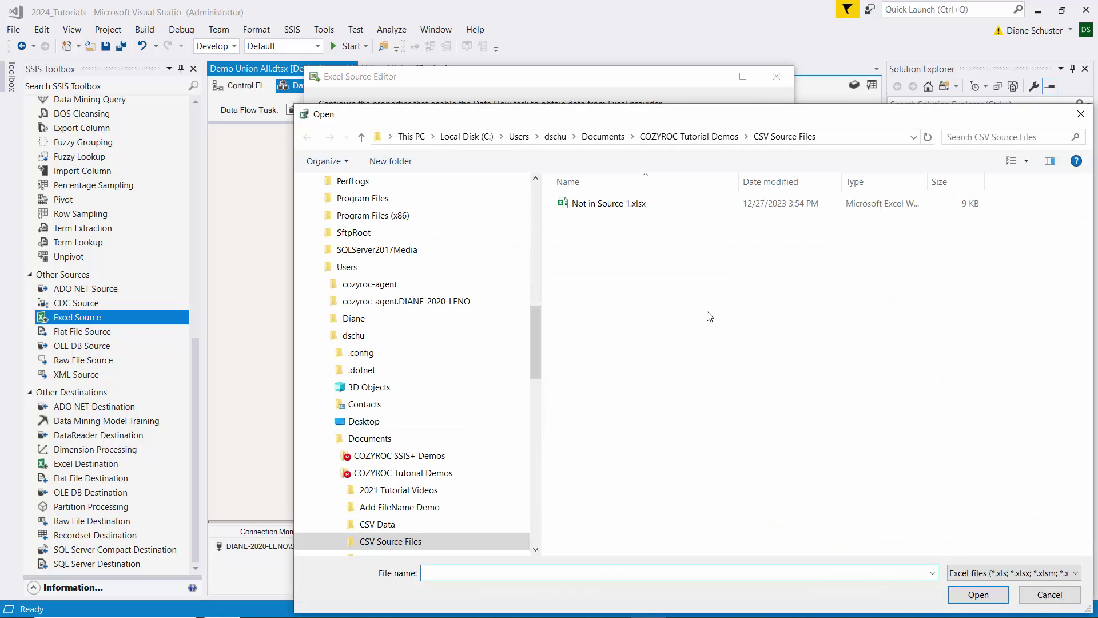
pyautogui.moveTo(696, 114); pyautogui.dragTo(566, 52)
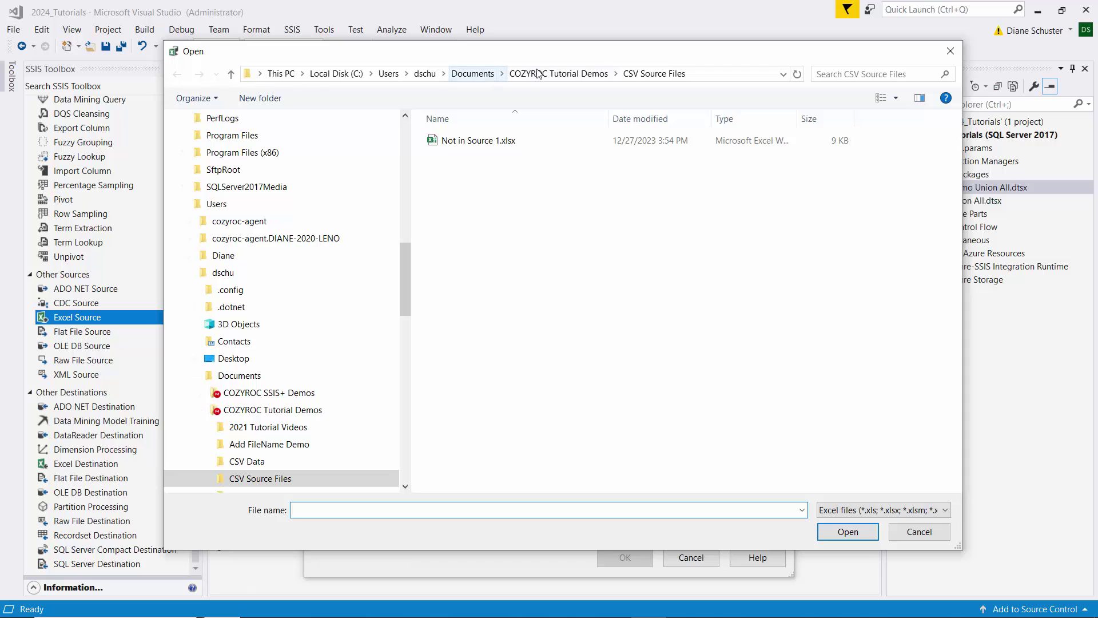
pyautogui.click(540, 72)
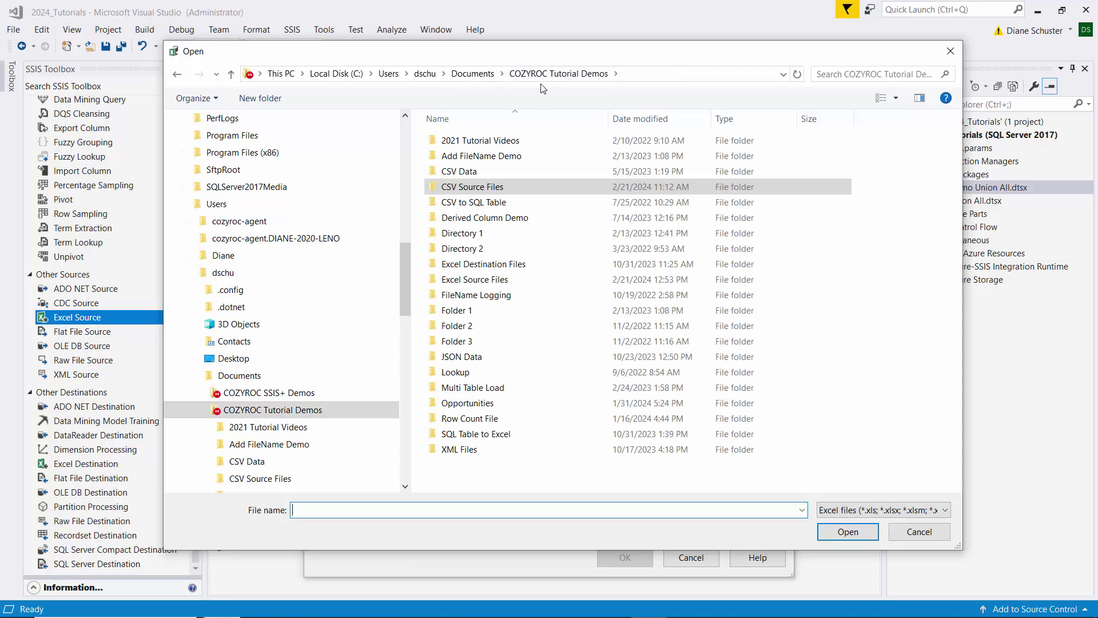
pyautogui.doubleClick(475, 280)
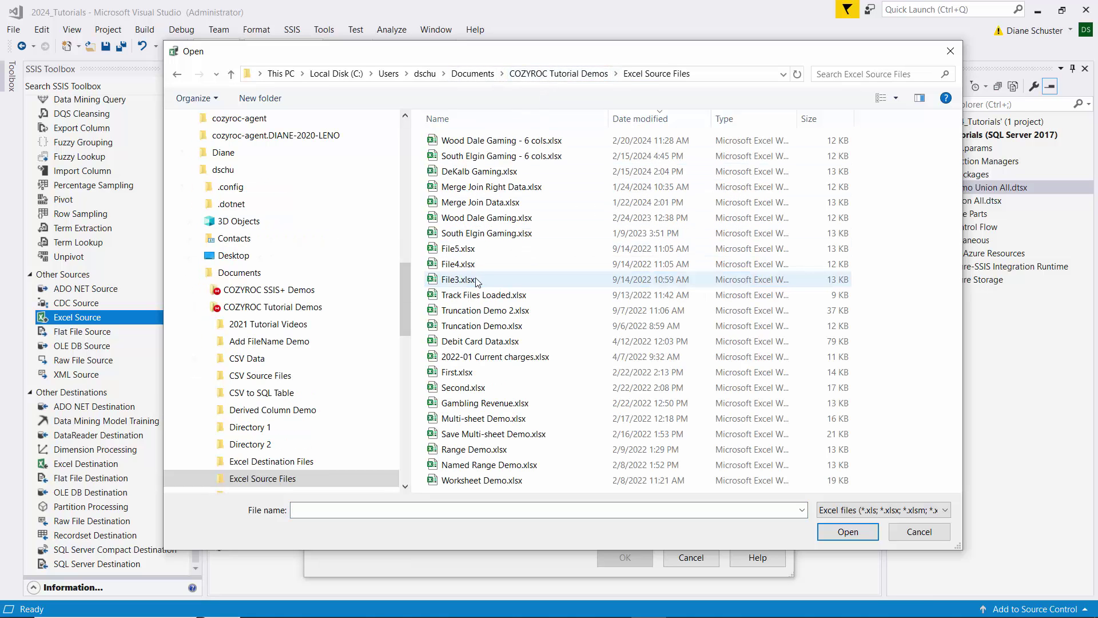
pyautogui.doubleClick(481, 141)
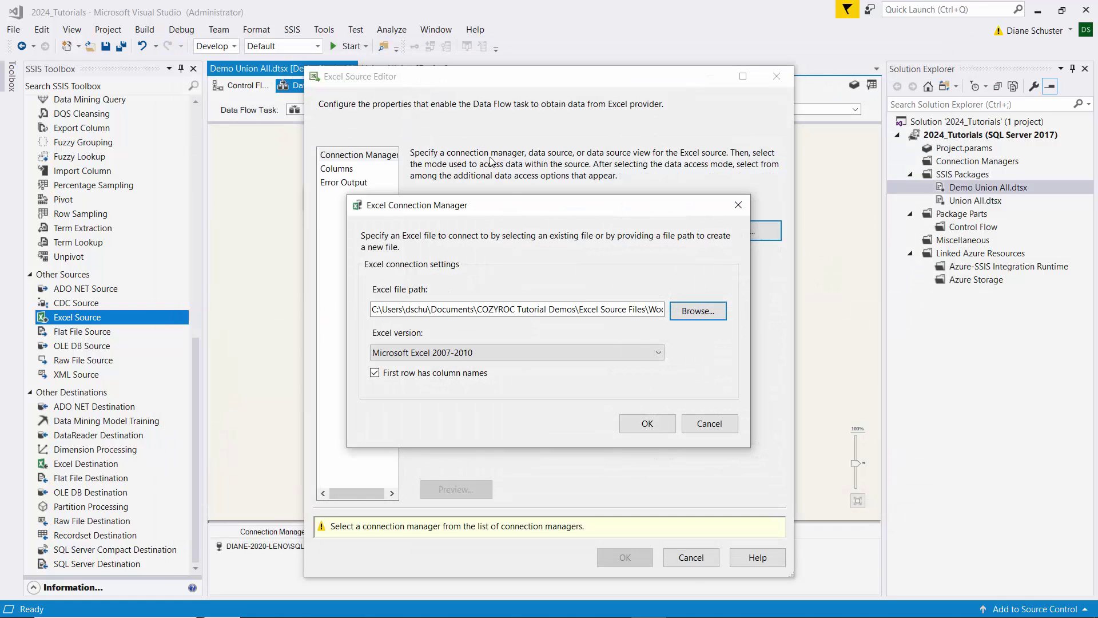
pyautogui.click(654, 423)
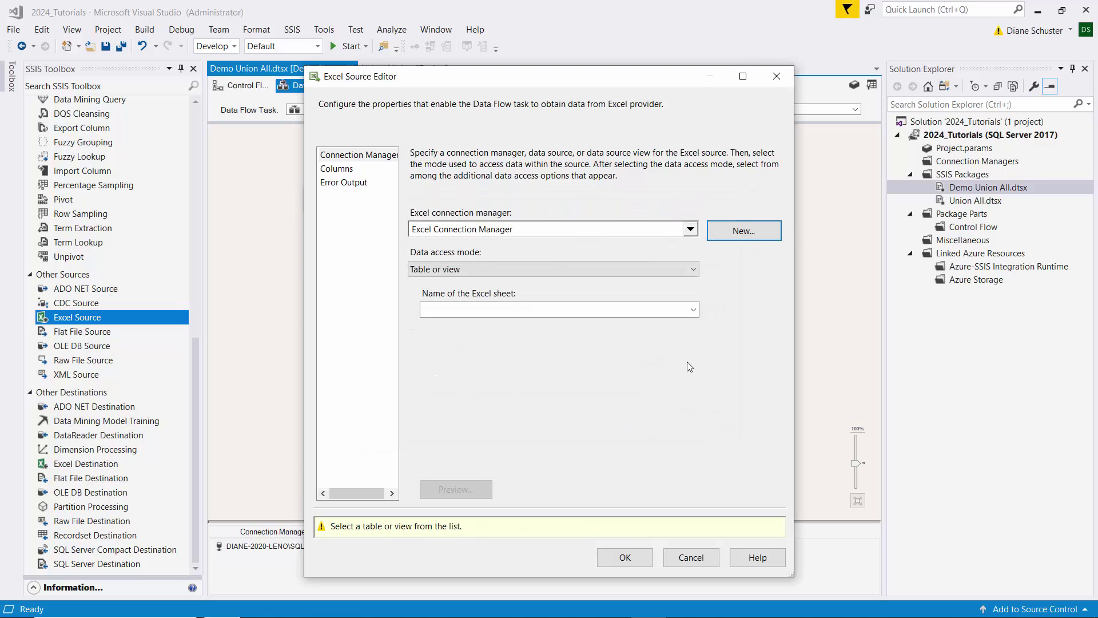
# Step: Set the Wood Dale source to read the GamingRevenue$ sheet and accept its configuration
pyautogui.click(693, 309)
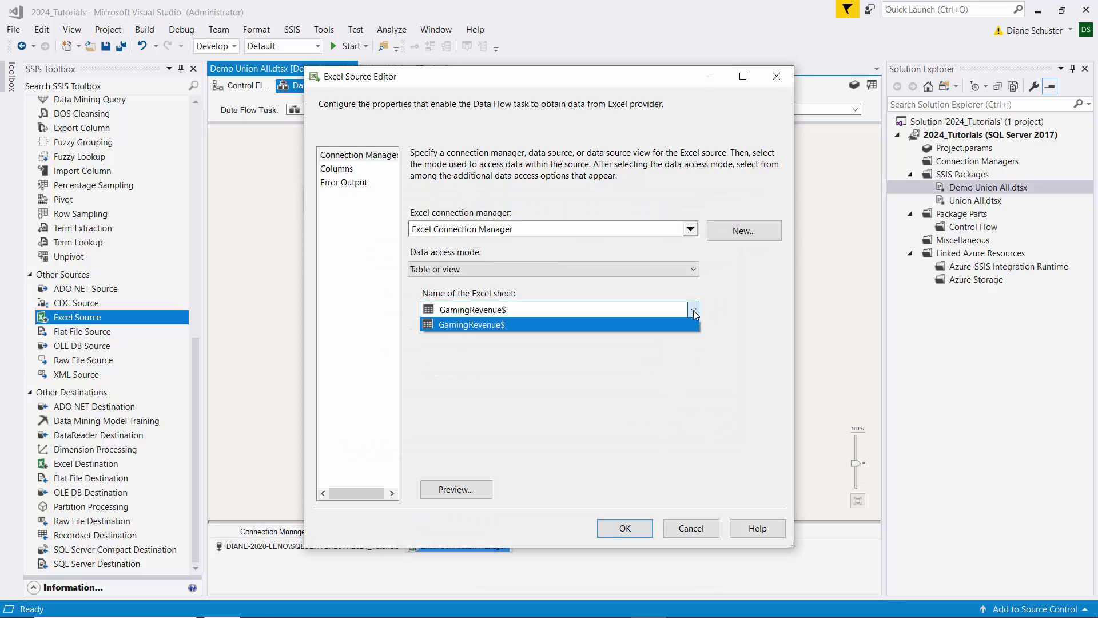
pyautogui.click(569, 311)
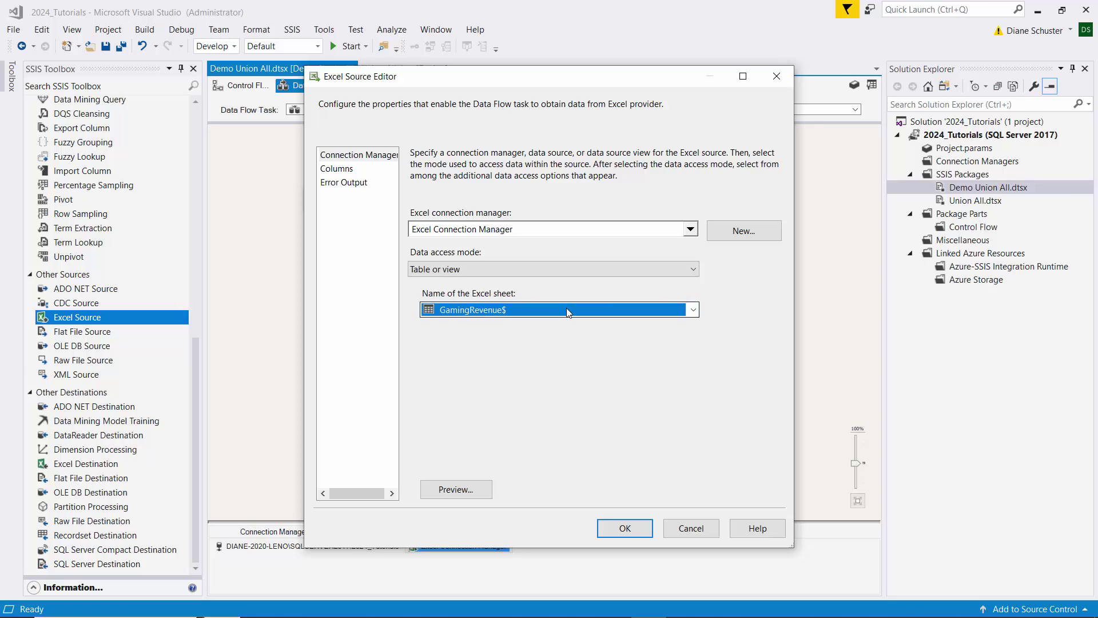
pyautogui.click(635, 528)
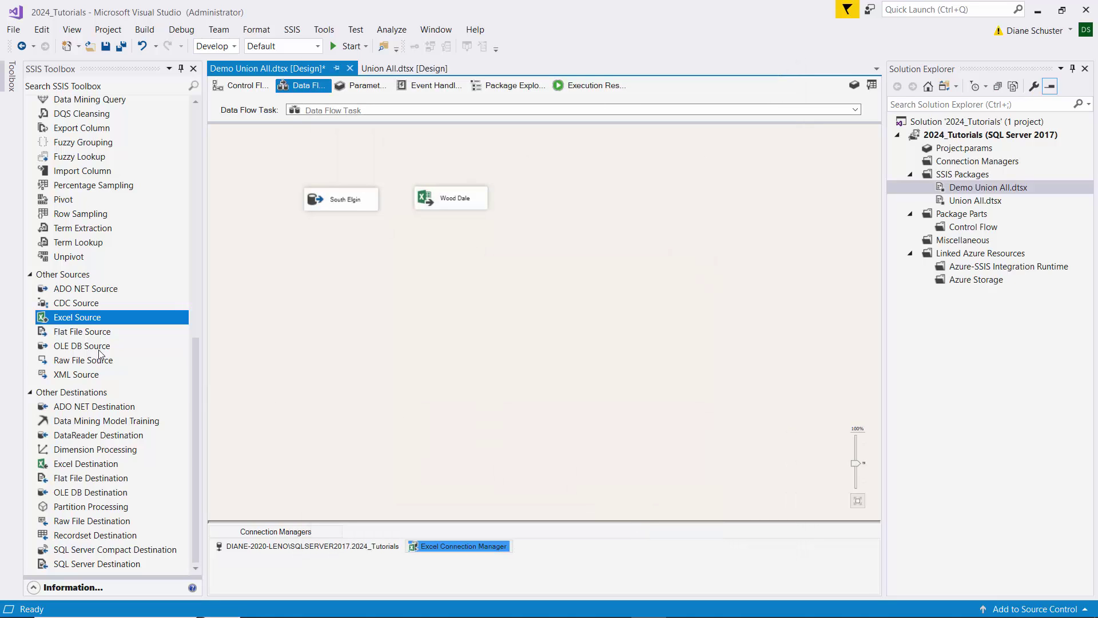
# Step: Add a Flat File Source beside the Wood Dale source and name it DeKalb
pyautogui.moveTo(80, 332); pyautogui.dragTo(529, 197)
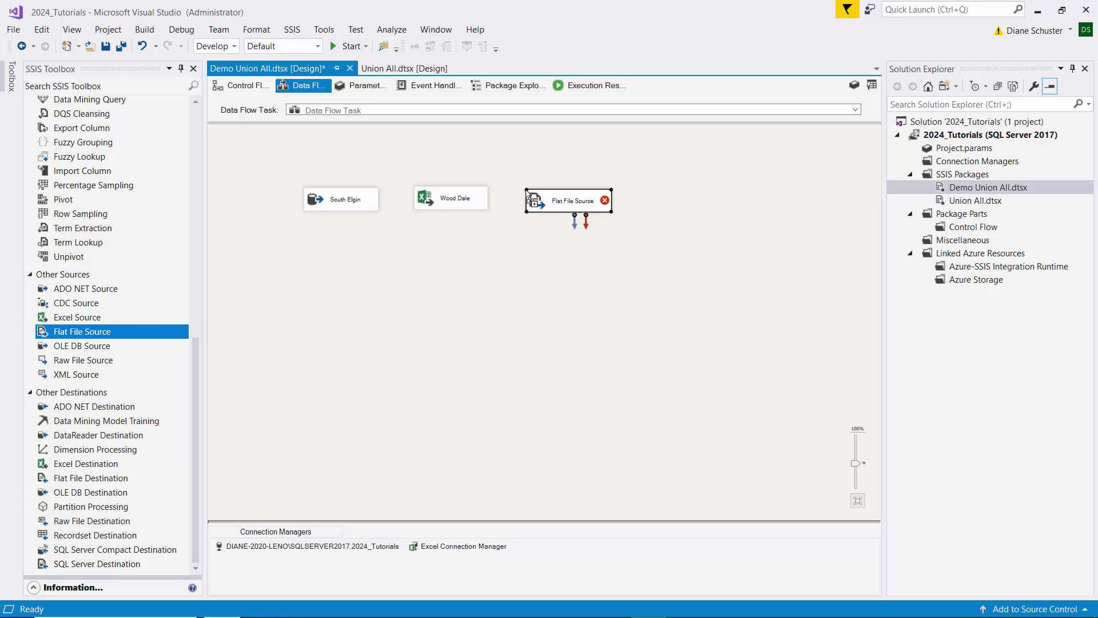
pyautogui.click(568, 201)
pyautogui.write('De')
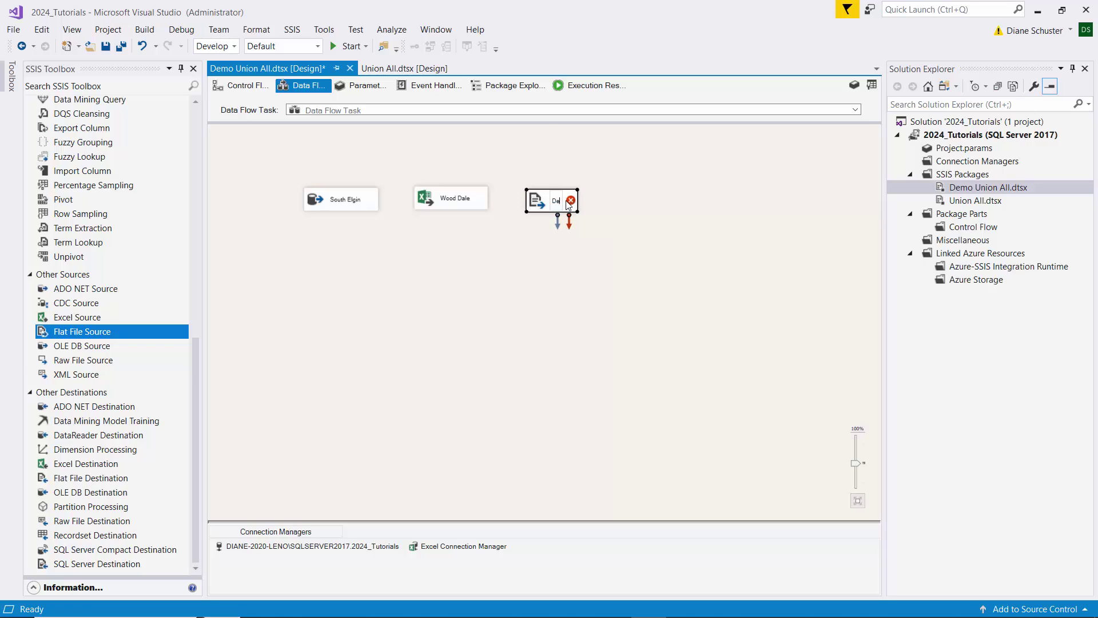
pyautogui.write('Kalb')
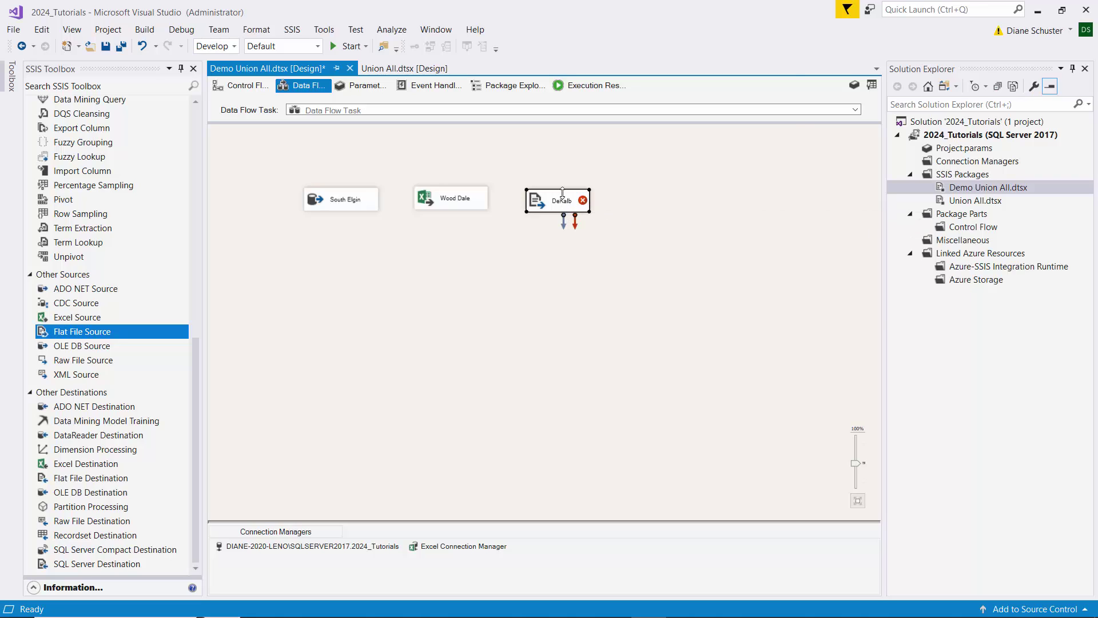
# Step: Create a flat file connection manager for the DeKalb source using DeKalb Gaming - 6 cols.csv from the CSV Source Files folder
pyautogui.doubleClick(562, 195)
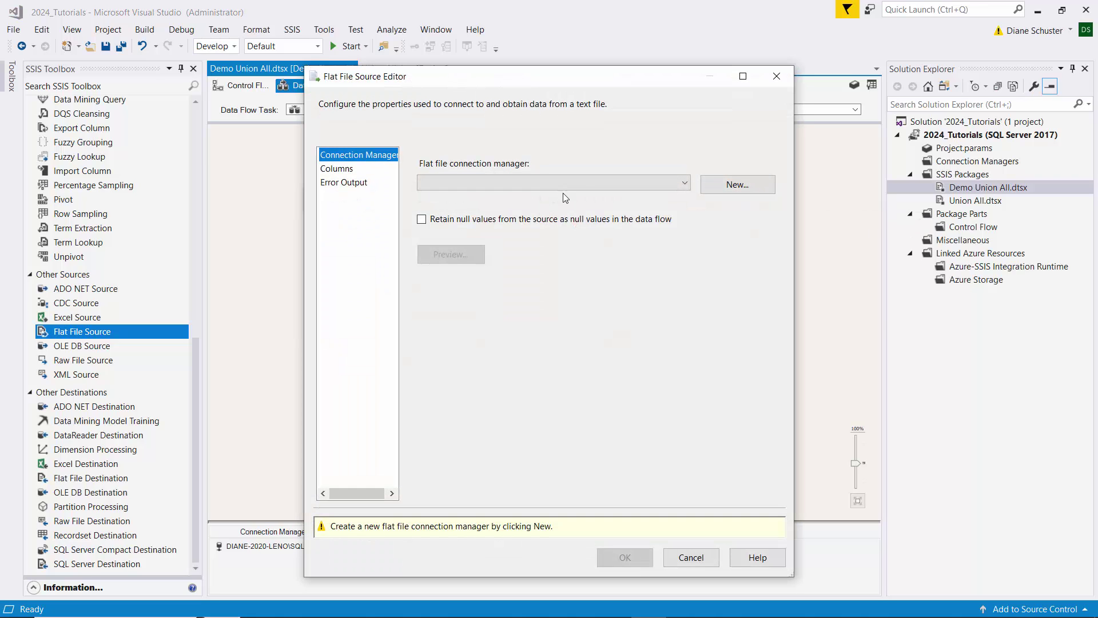
pyautogui.click(746, 187)
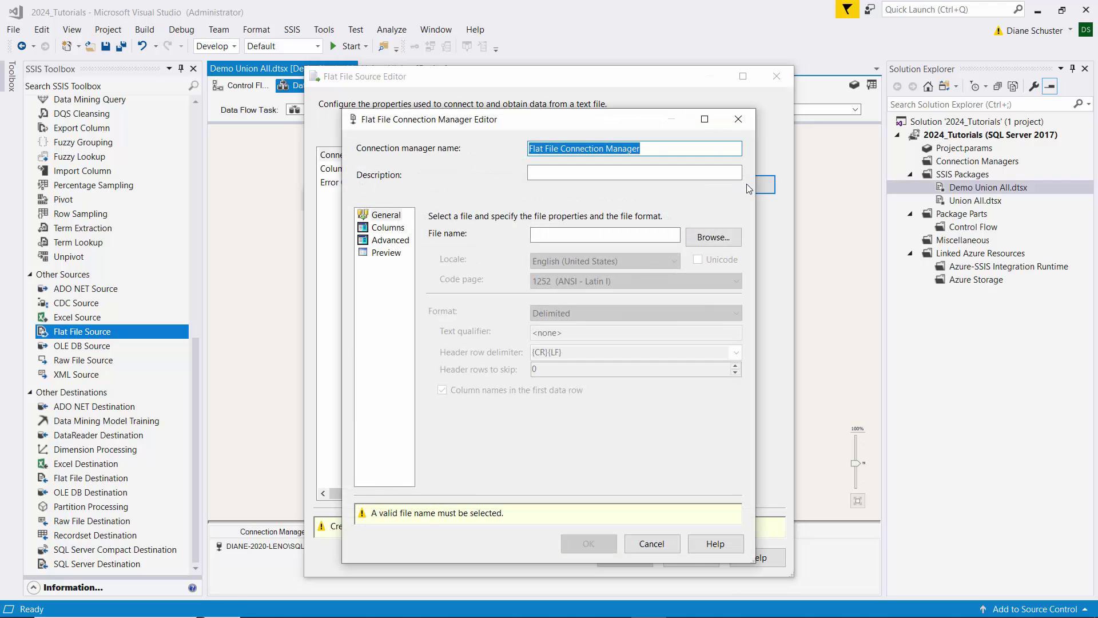
pyautogui.click(727, 241)
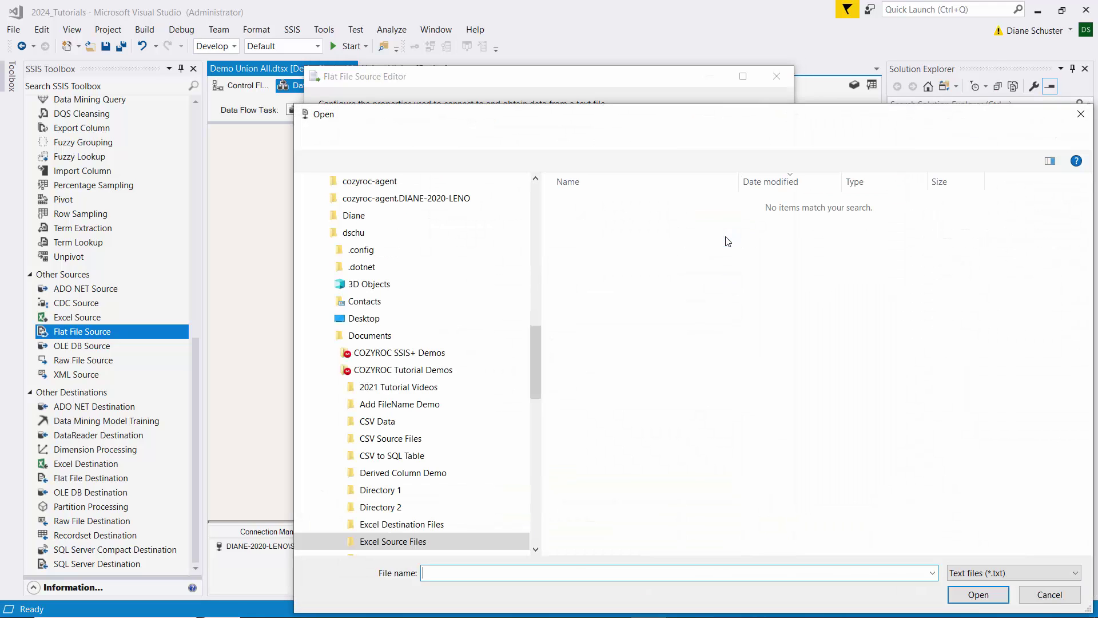
pyautogui.moveTo(703, 117); pyautogui.dragTo(521, 67)
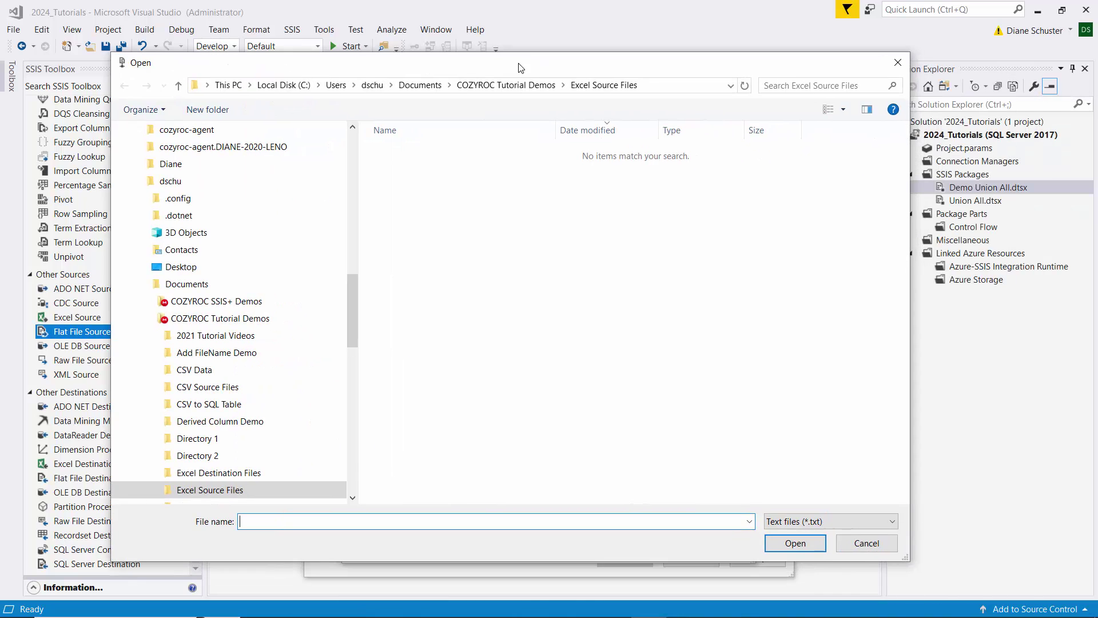
pyautogui.click(503, 85)
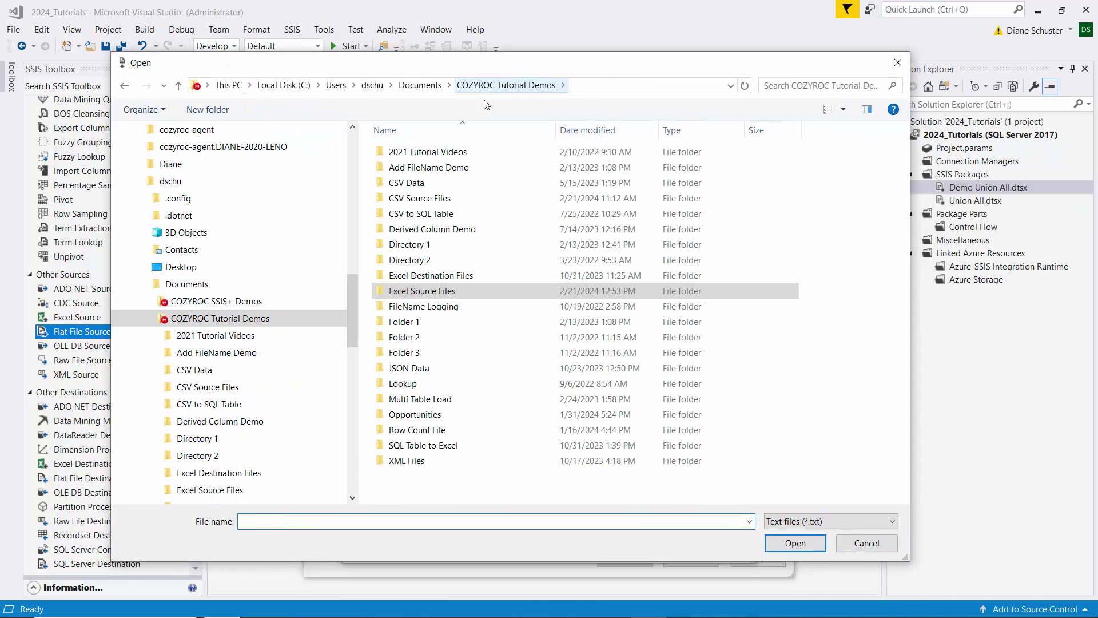
pyautogui.doubleClick(417, 200)
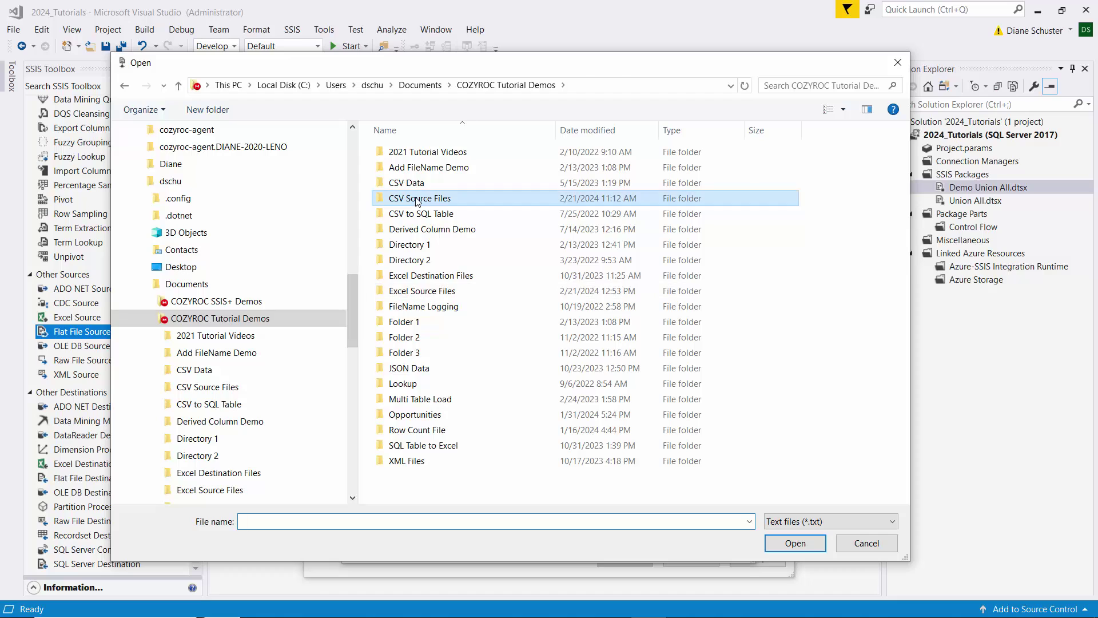
pyautogui.click(891, 523)
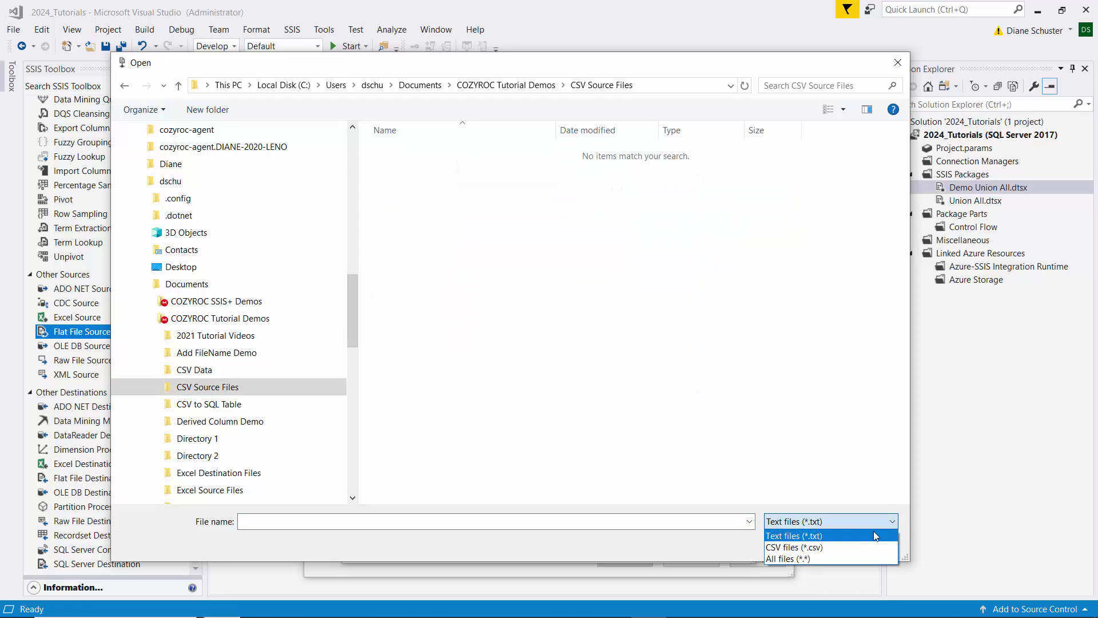
pyautogui.click(815, 548)
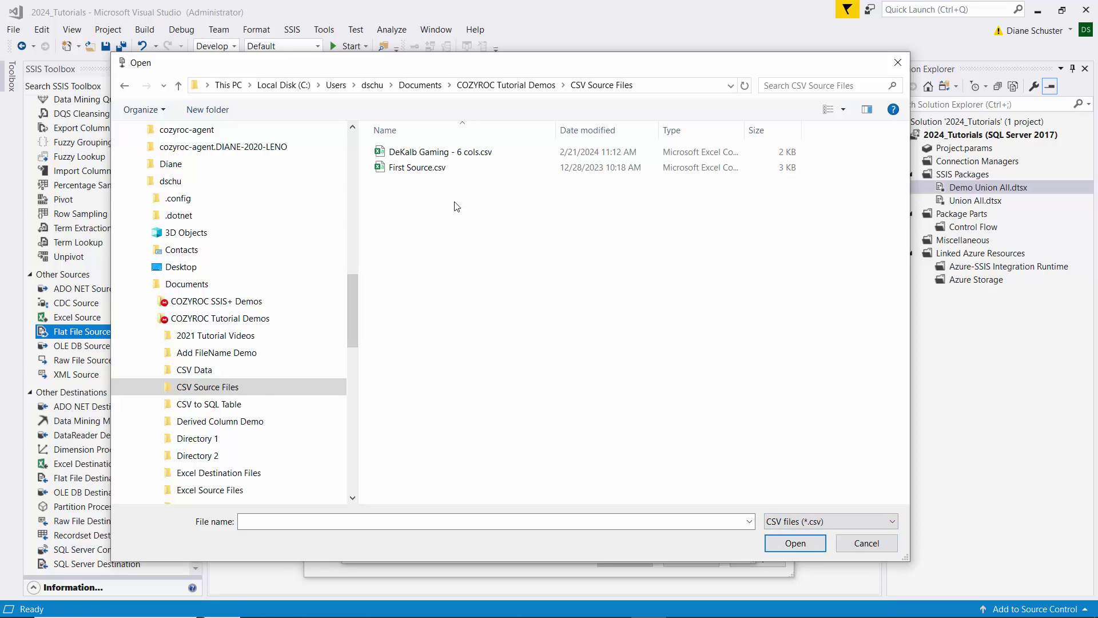
pyautogui.doubleClick(435, 152)
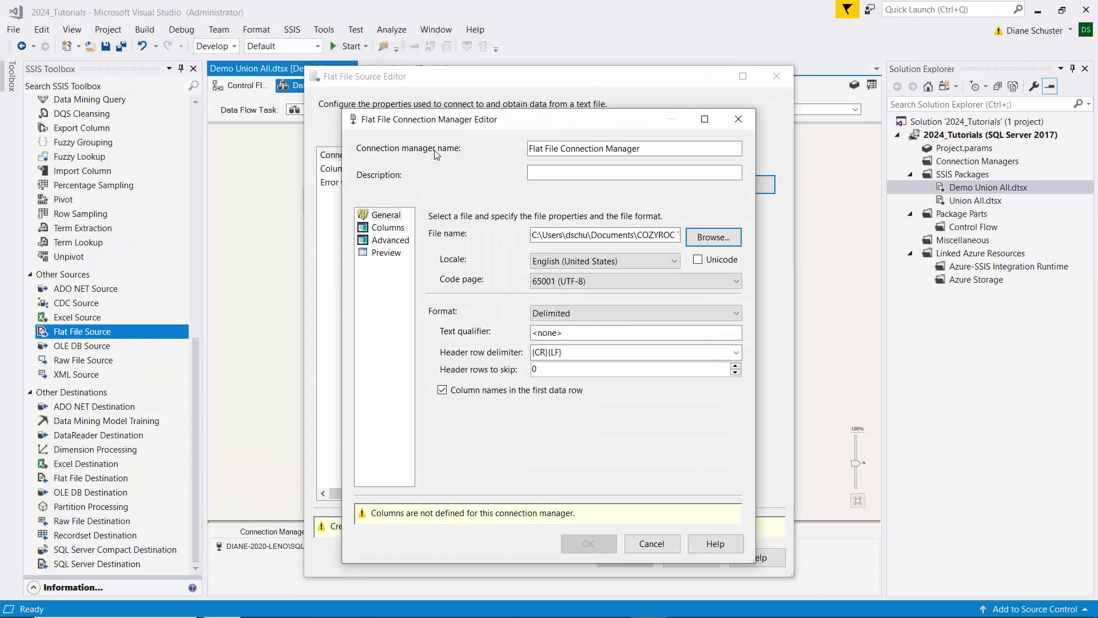
# Step: Define the flat file connection's columns with the default comma delimiter and accept the DeKalb source configuration
pyautogui.click(388, 229)
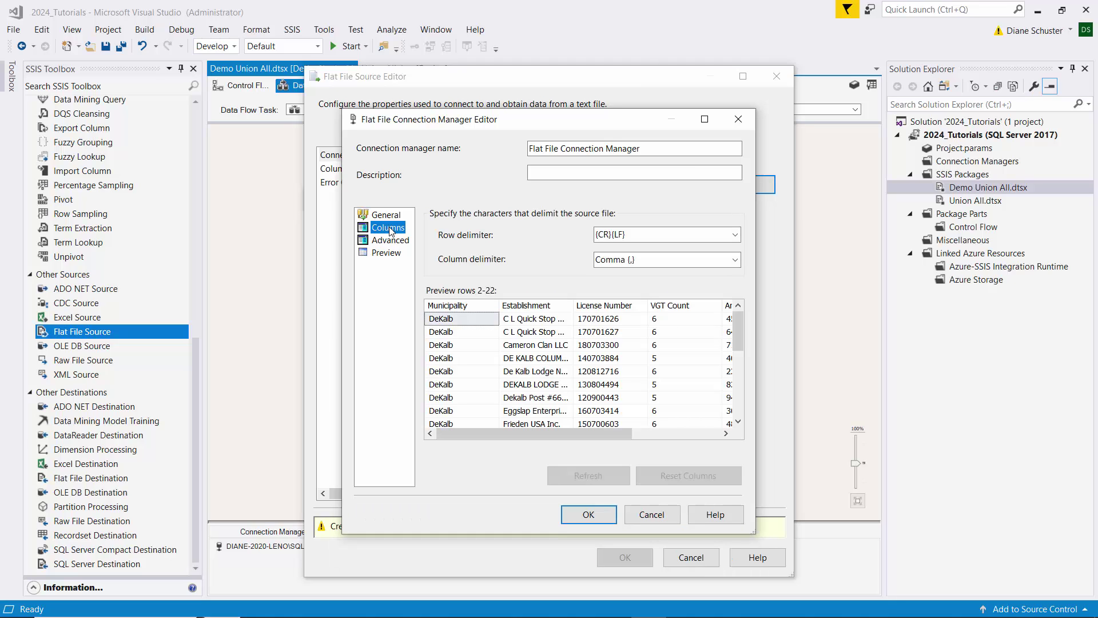
pyautogui.click(589, 514)
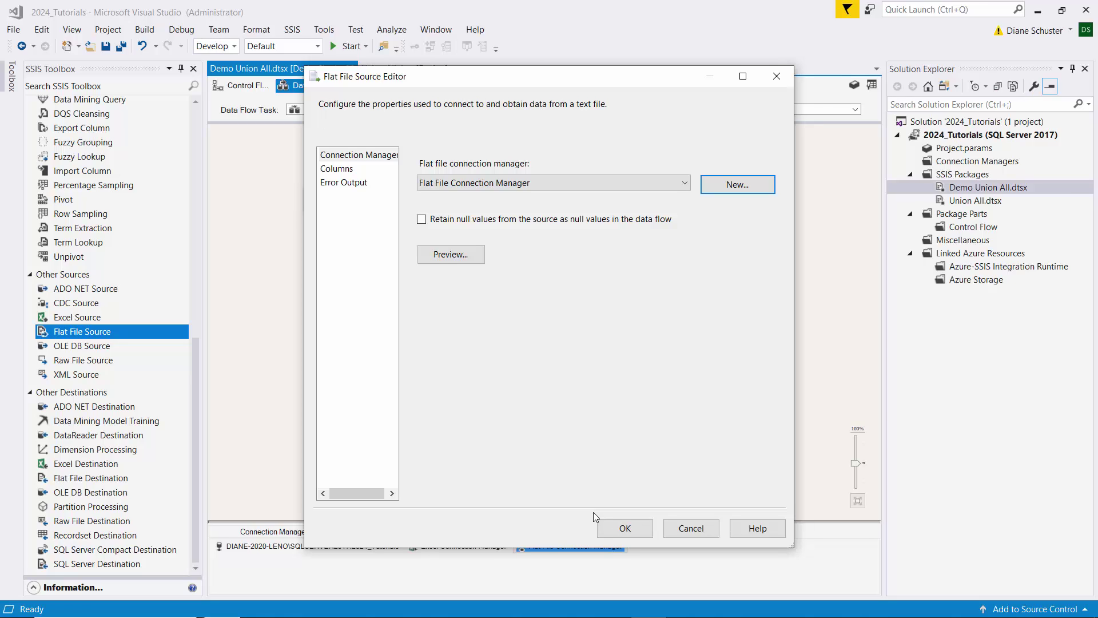
pyautogui.click(646, 534)
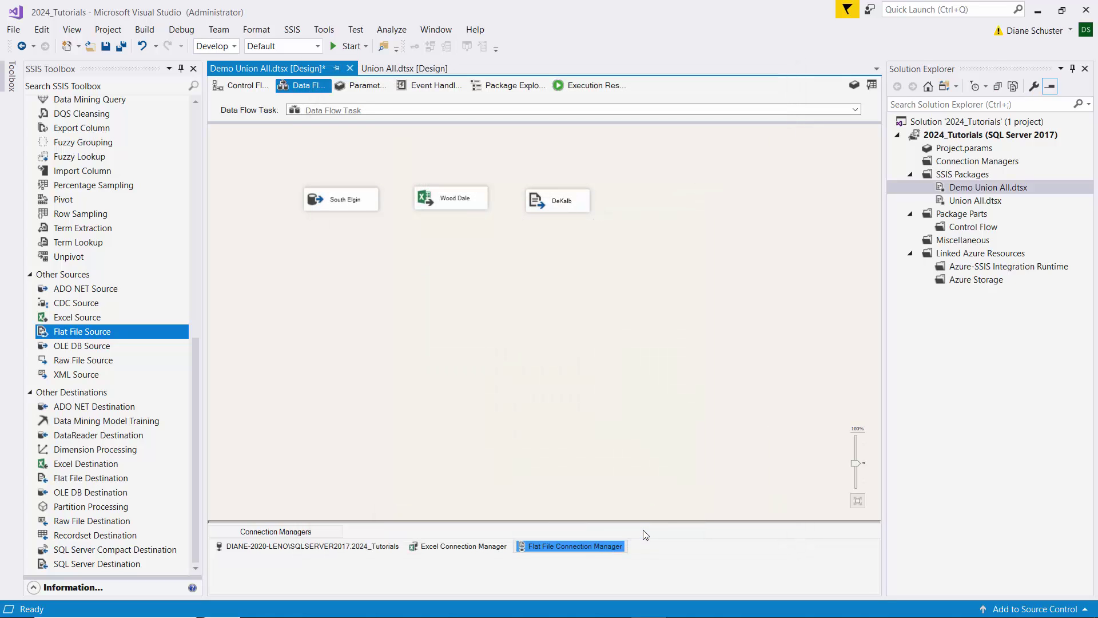
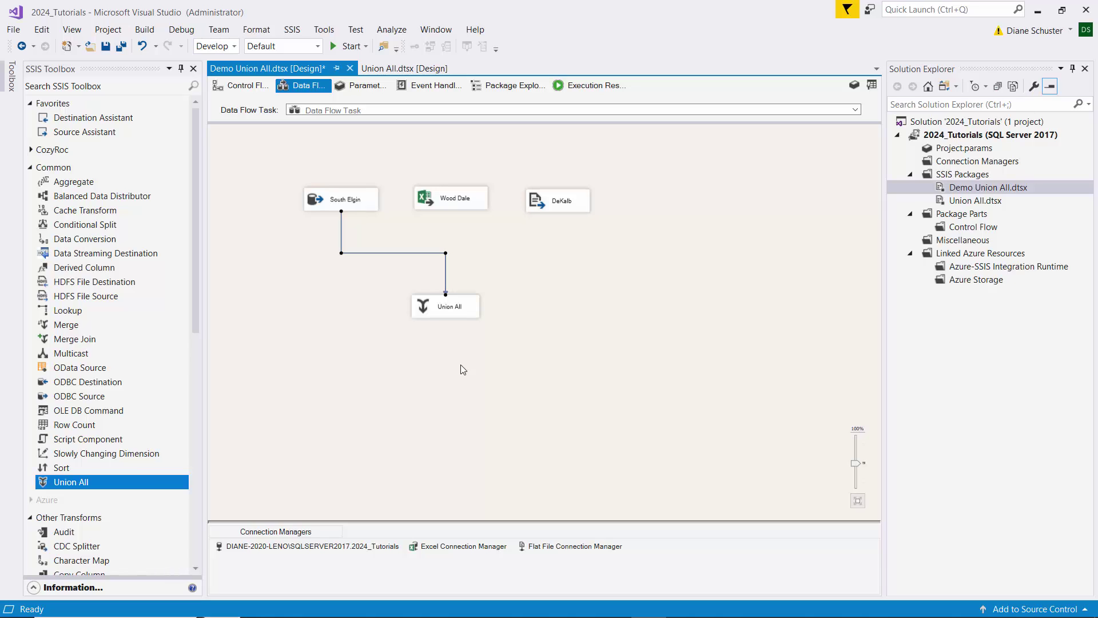
# Step: Review the Union All transformation's output columns and their mappings to the South Elgin input
pyautogui.doubleClick(474, 309)
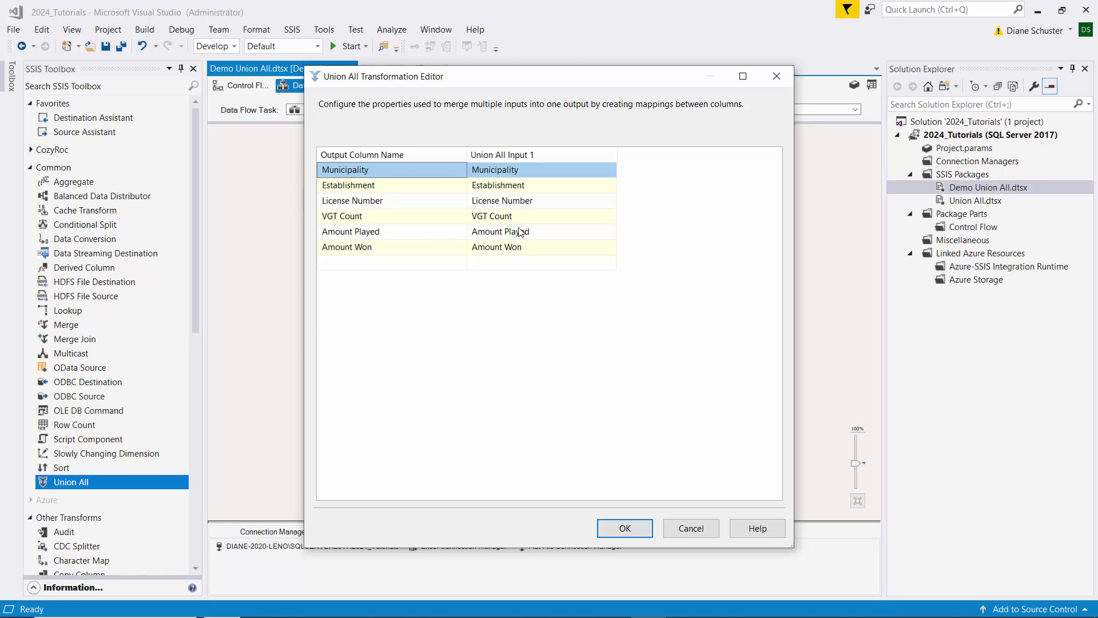
pyautogui.moveTo(526, 221)
pyautogui.moveTo(413, 221)
pyautogui.click(647, 530)
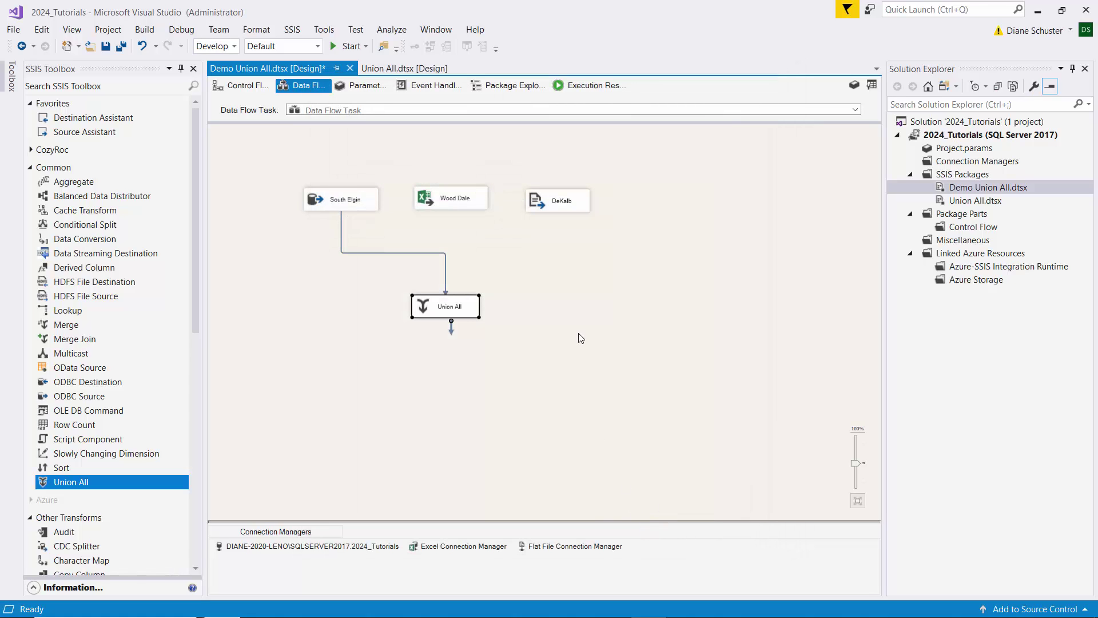
# Step: Connect the Wood Dale source to Union All and map its Municipality and Establishment columns to the matching output columns
pyautogui.click(459, 203)
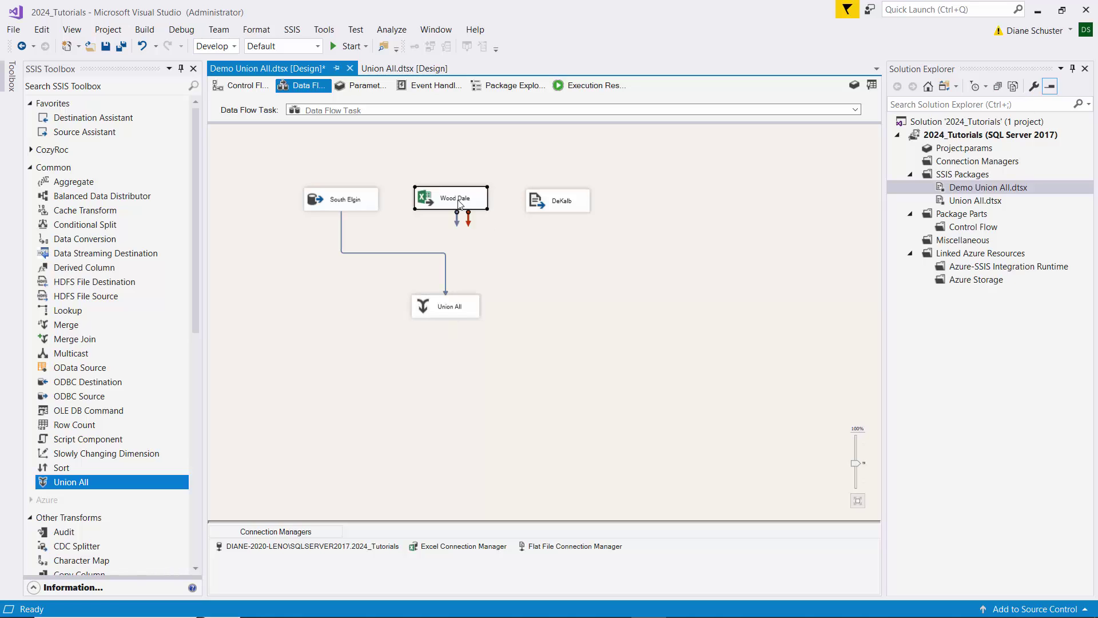
pyautogui.moveTo(457, 223); pyautogui.dragTo(455, 310)
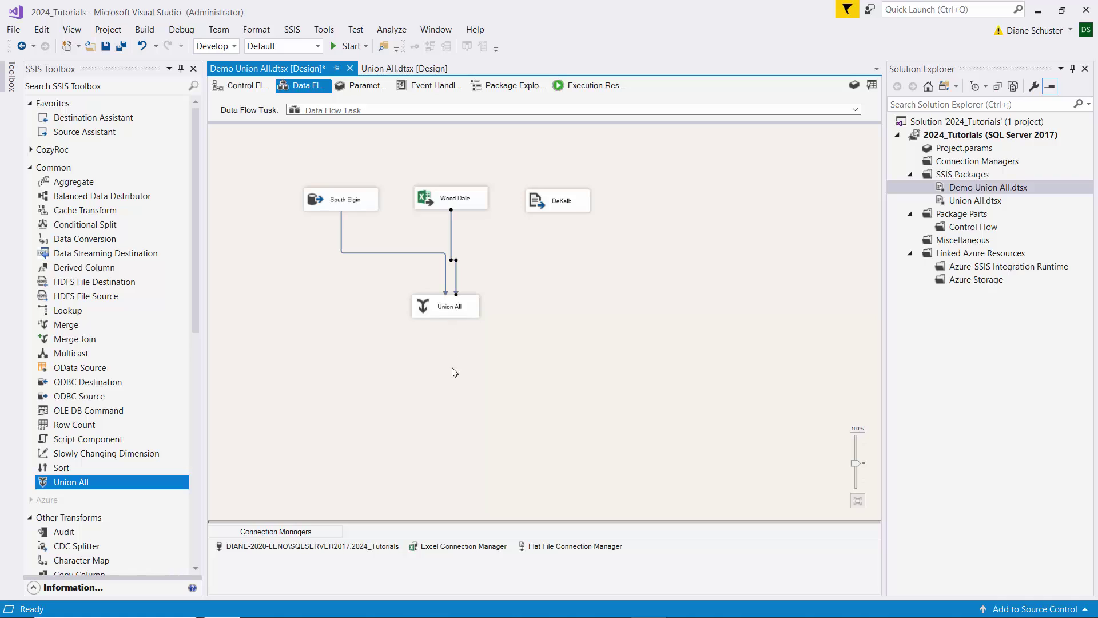
pyautogui.doubleClick(473, 309)
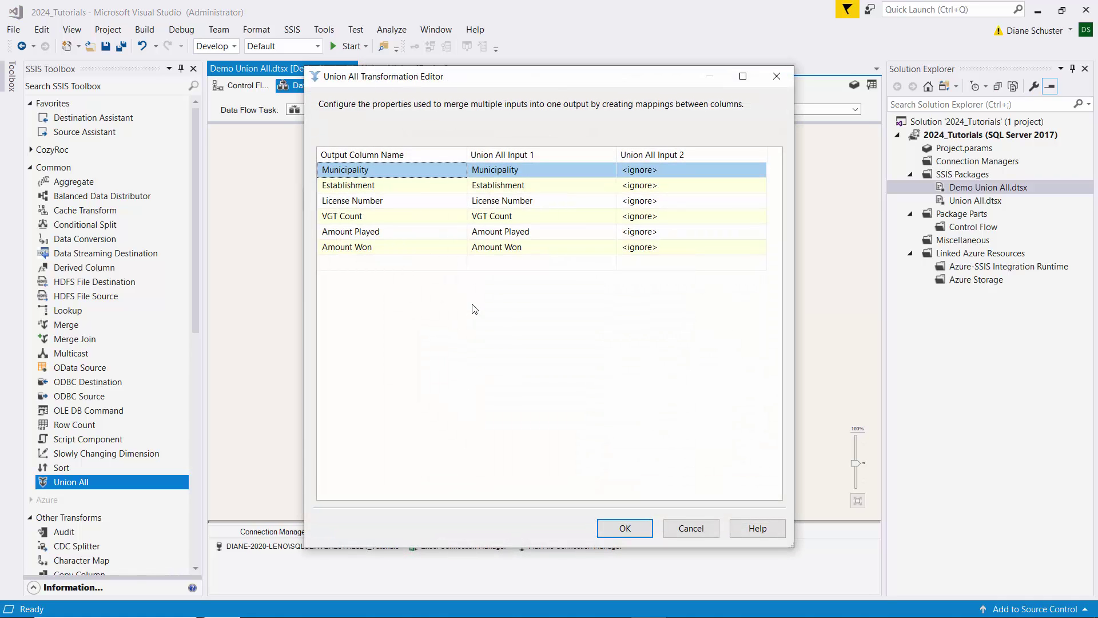
pyautogui.click(667, 167)
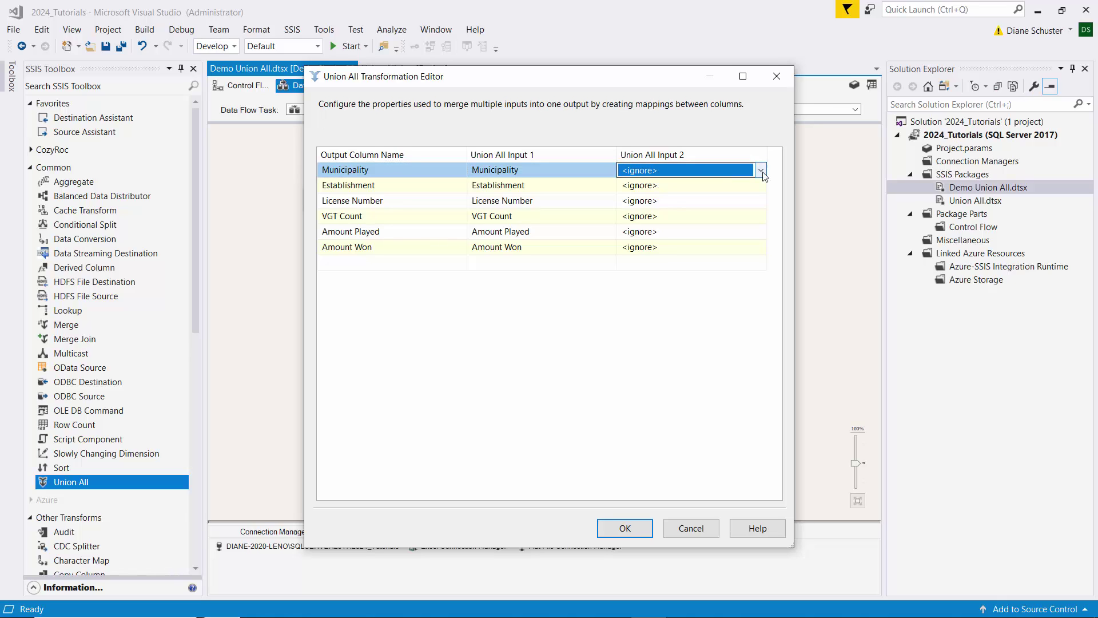
pyautogui.click(761, 170)
pyautogui.click(666, 196)
pyautogui.click(720, 189)
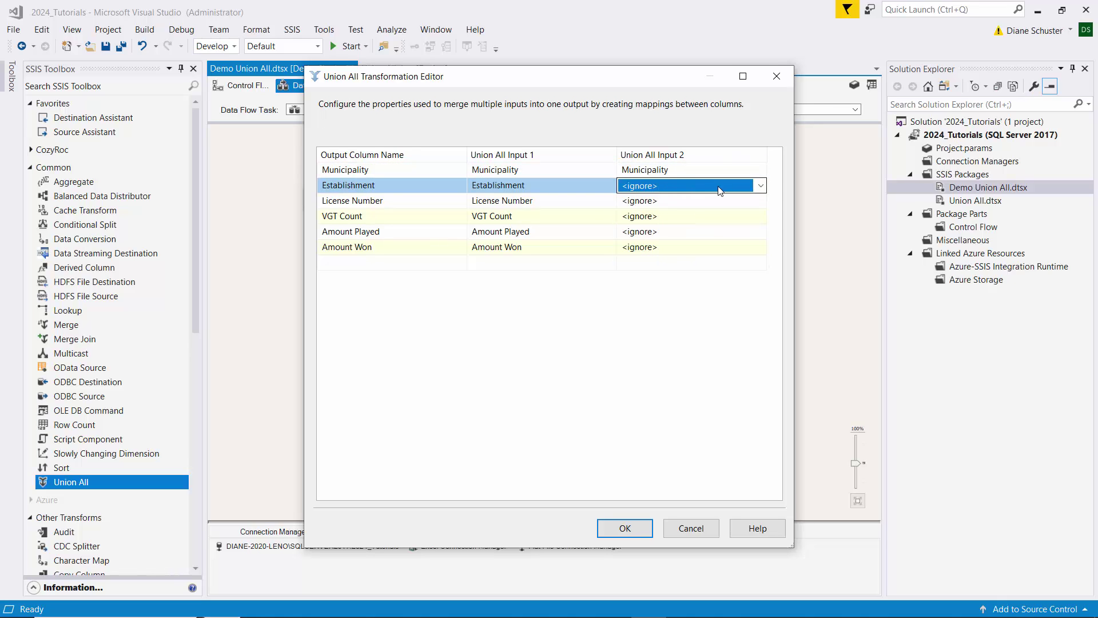
pyautogui.click(760, 185)
pyautogui.click(676, 213)
# Step: Map Union All Input 2's License Number column and try to map its VGT Count column to the matching output
pyautogui.click(674, 201)
pyautogui.click(760, 200)
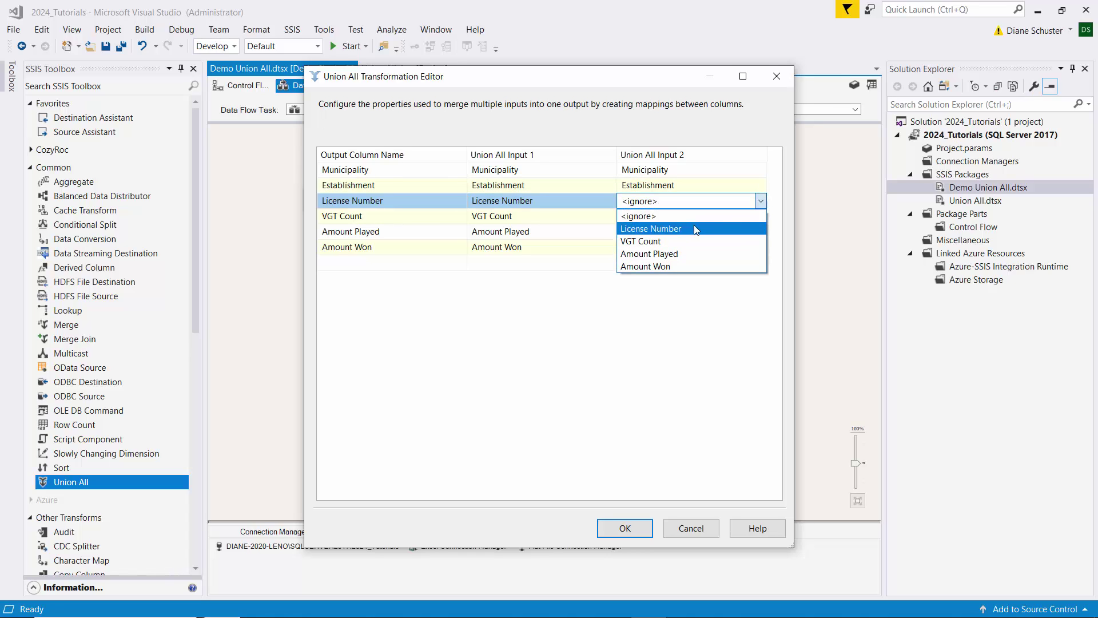
pyautogui.click(695, 229)
pyautogui.click(678, 218)
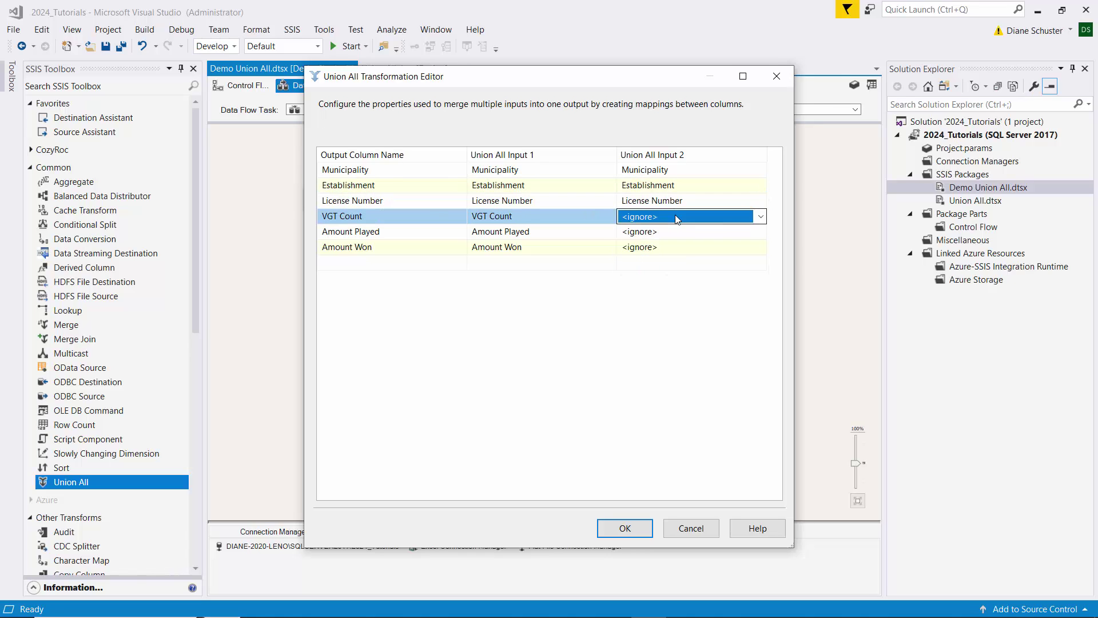
pyautogui.click(761, 218)
pyautogui.click(665, 247)
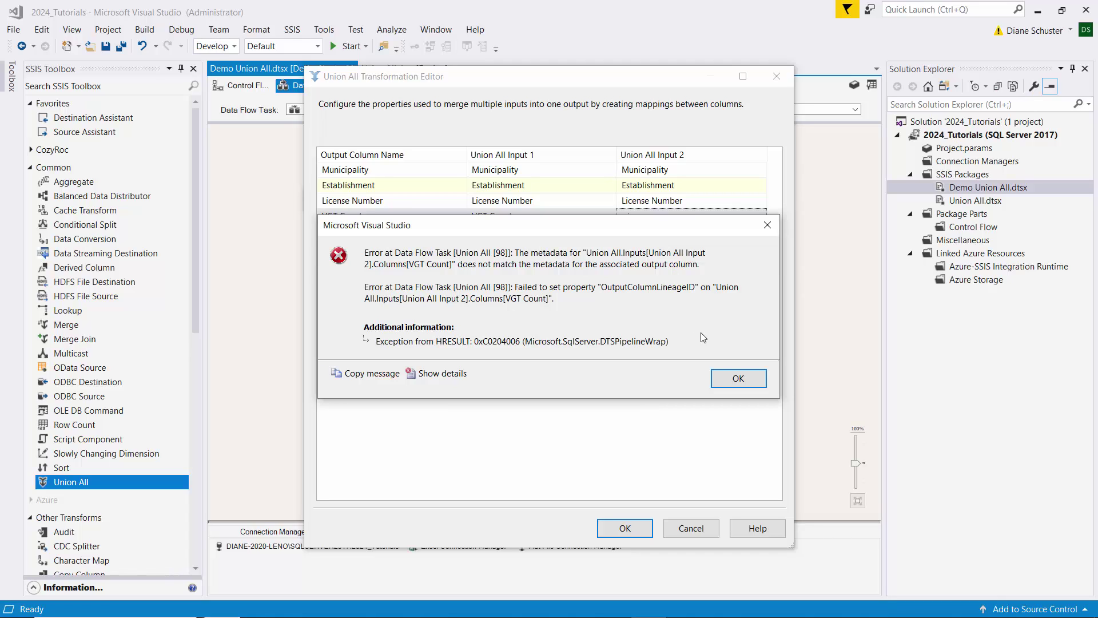
# Step: Discard the Union All mapping changes and delete the path between Wood Dale and Union All
pyautogui.click(737, 378)
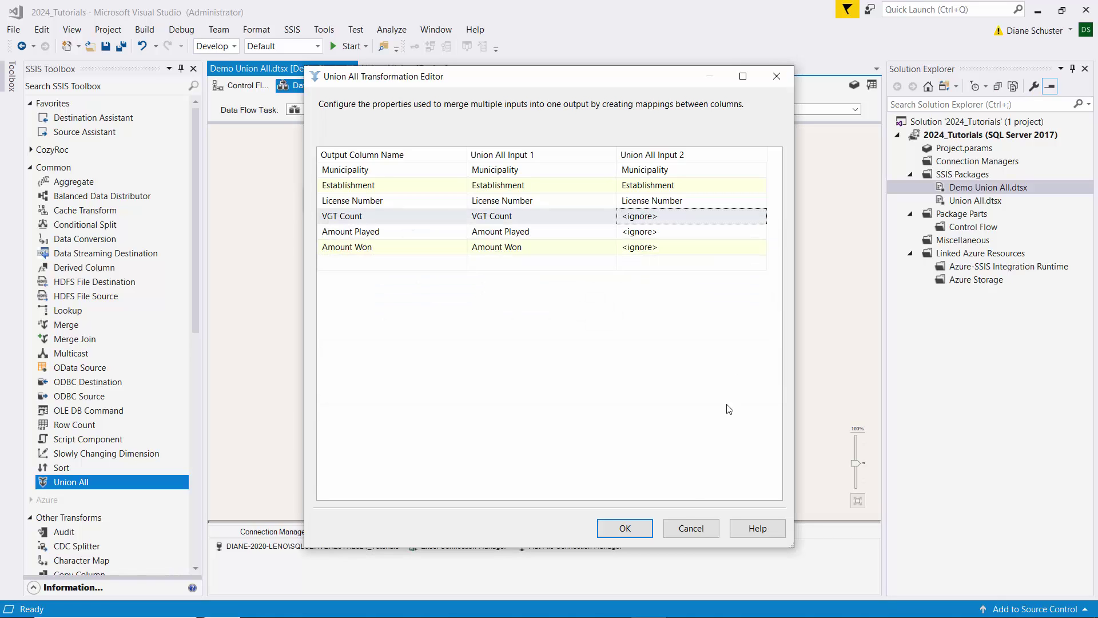
pyautogui.click(708, 526)
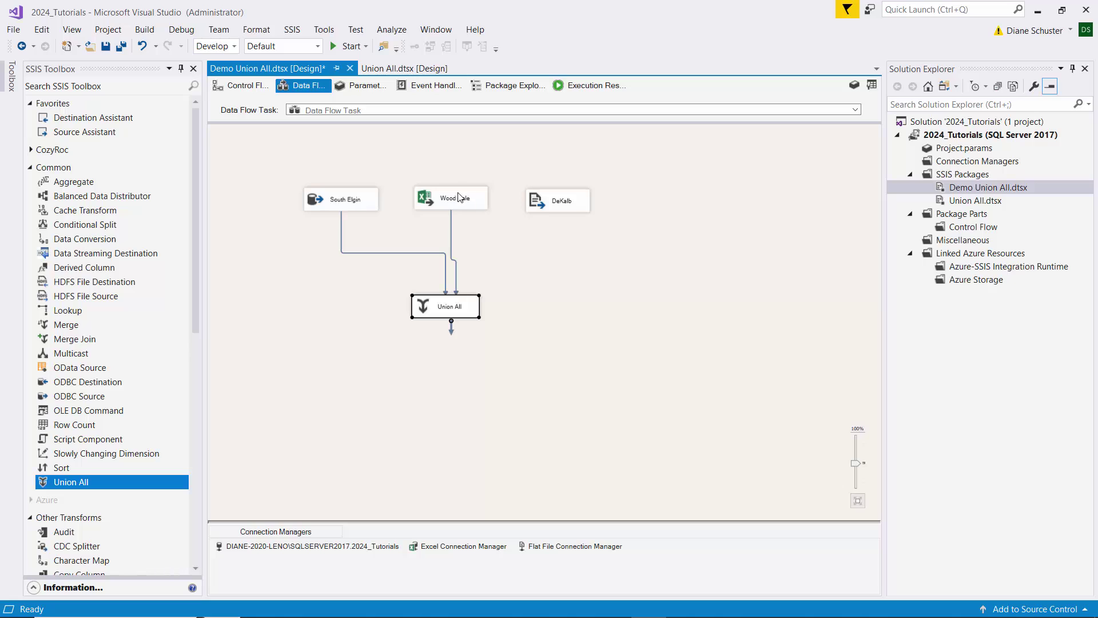
pyautogui.click(452, 260)
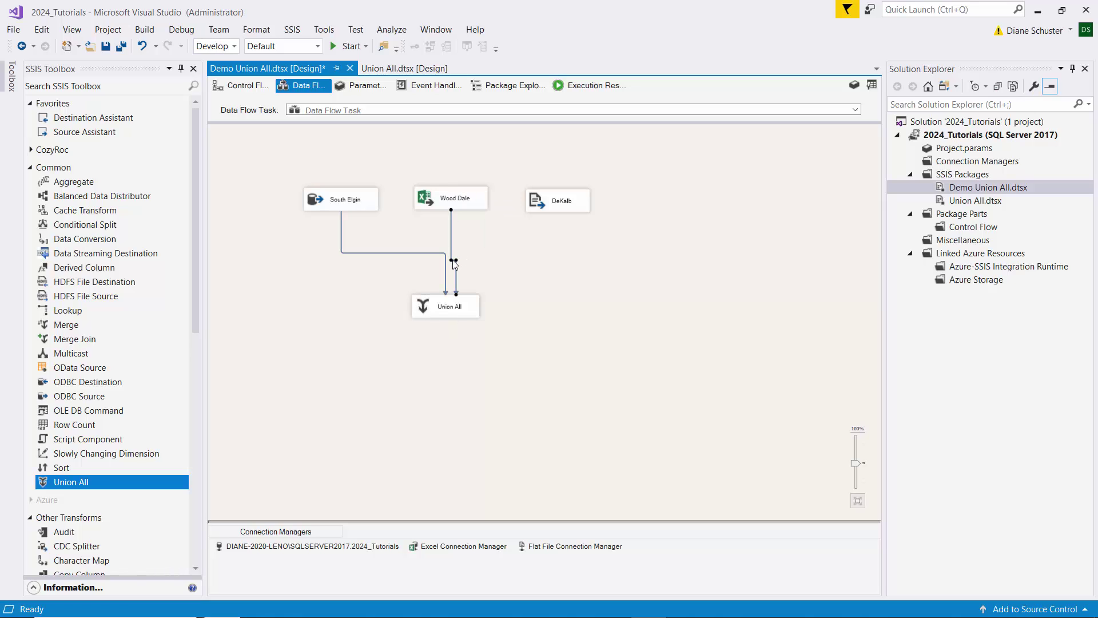
pyautogui.press('Delete')
# Step: Open the advanced editor of the Wood Dale source and list the external and output columns of its Excel Source Output
pyautogui.rightClick(454, 198)
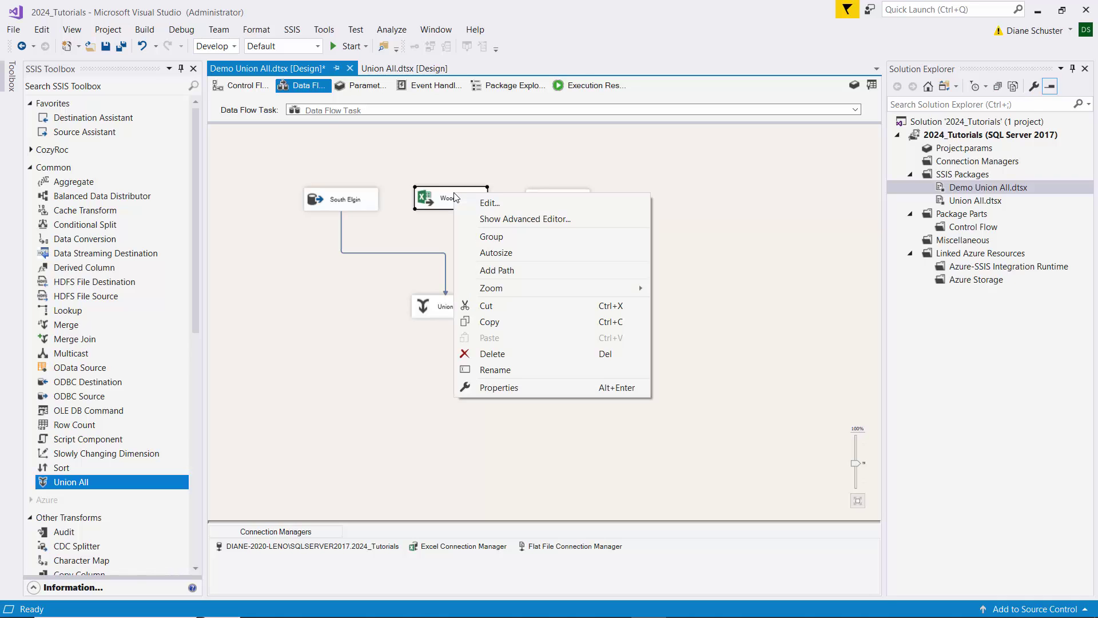
pyautogui.click(520, 219)
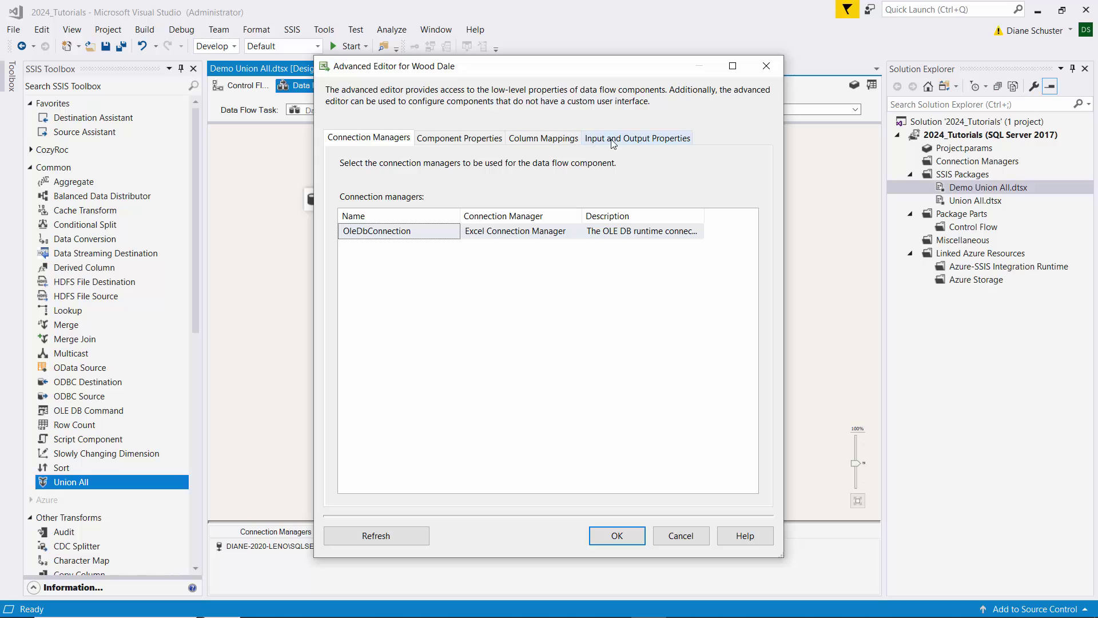
pyautogui.click(625, 140)
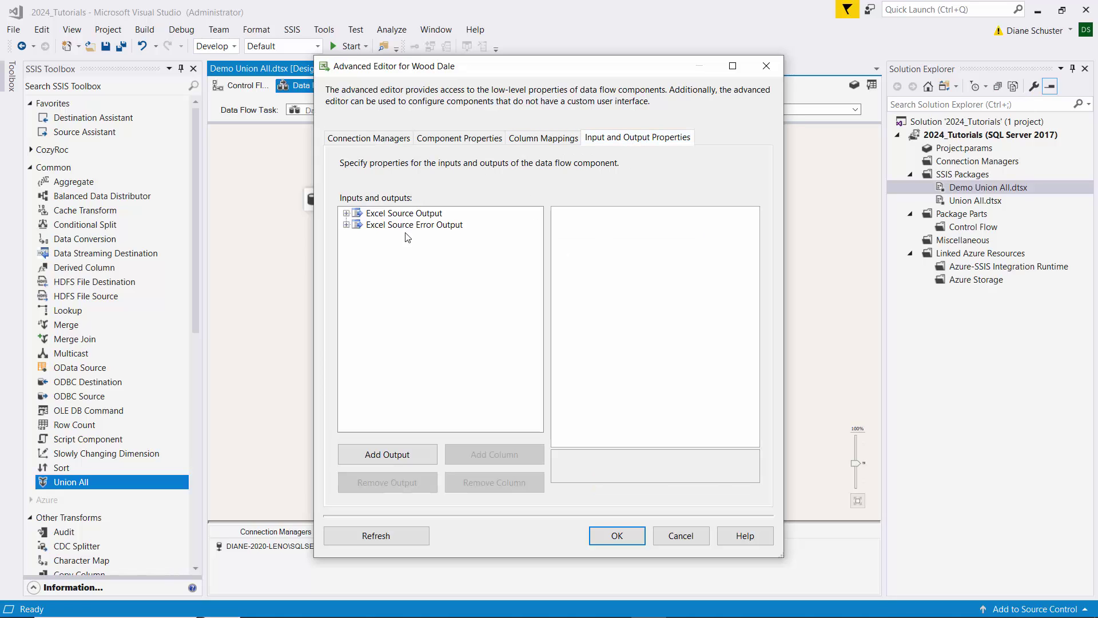
pyautogui.click(347, 213)
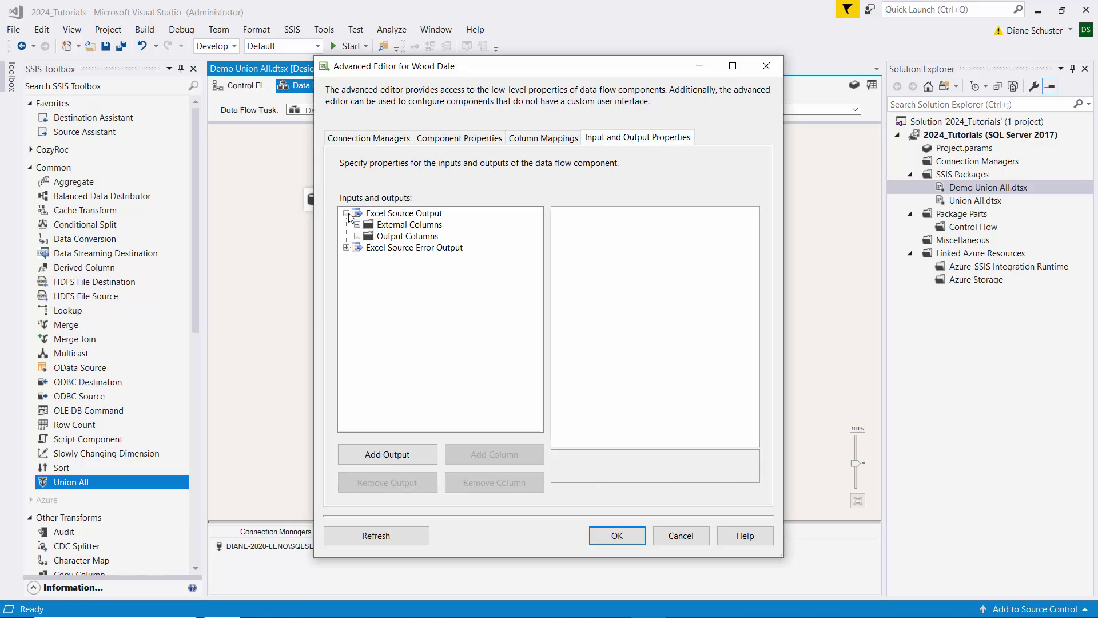
pyautogui.click(357, 224)
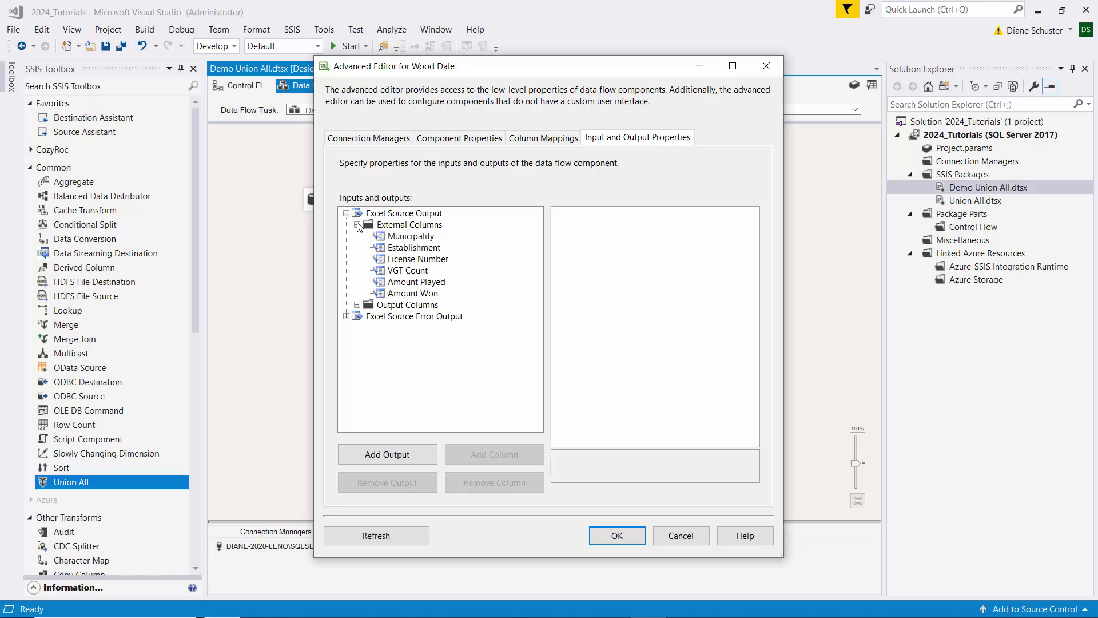
pyautogui.click(357, 305)
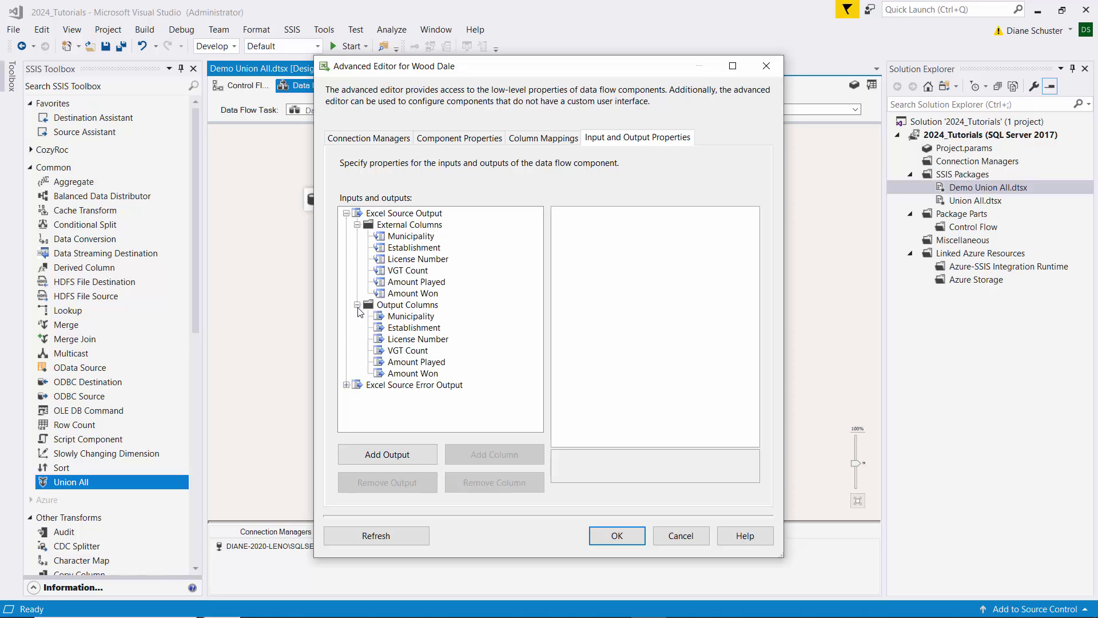
# Step: Set the external VGT Count column's data type to Unicode string [DT_WSTR] with length 250
pyautogui.click(410, 271)
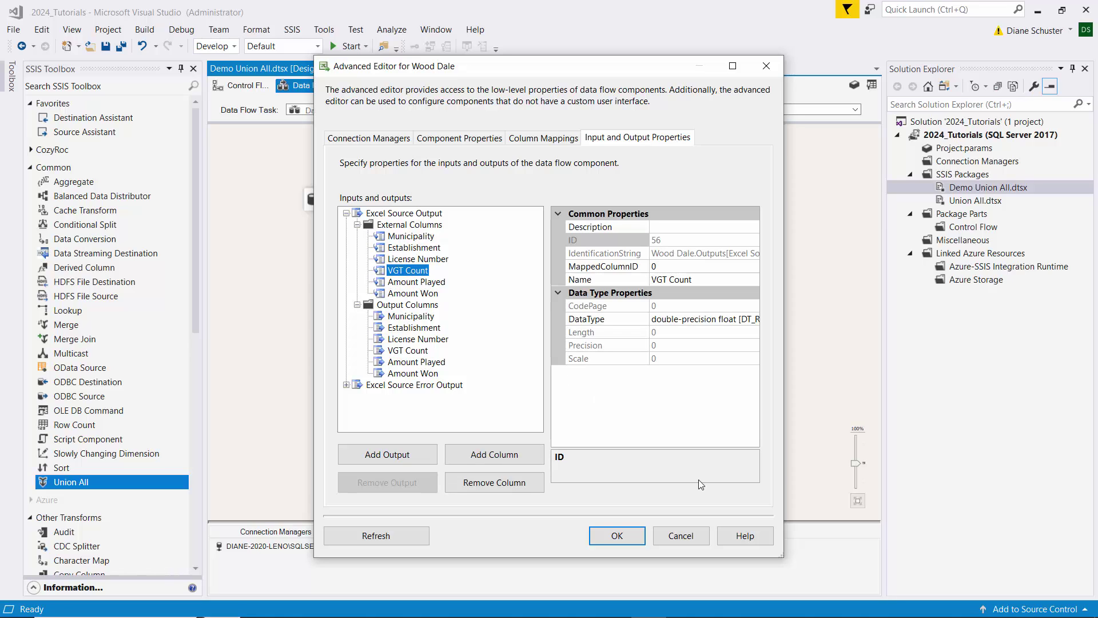
pyautogui.moveTo(785, 555); pyautogui.dragTo(947, 566)
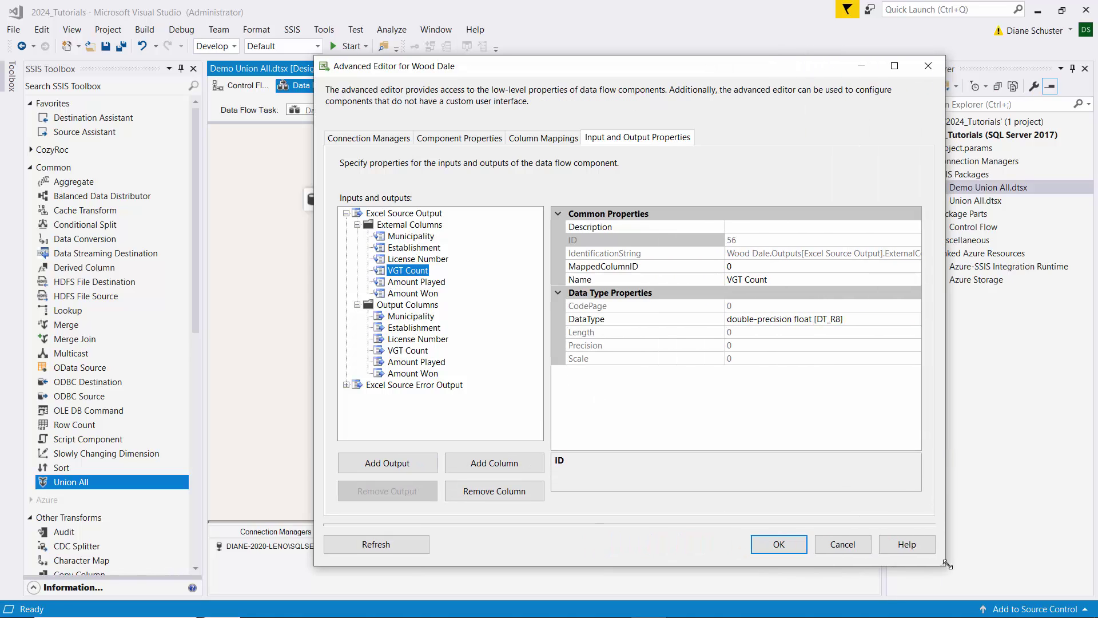
pyautogui.click(864, 321)
pyautogui.click(915, 320)
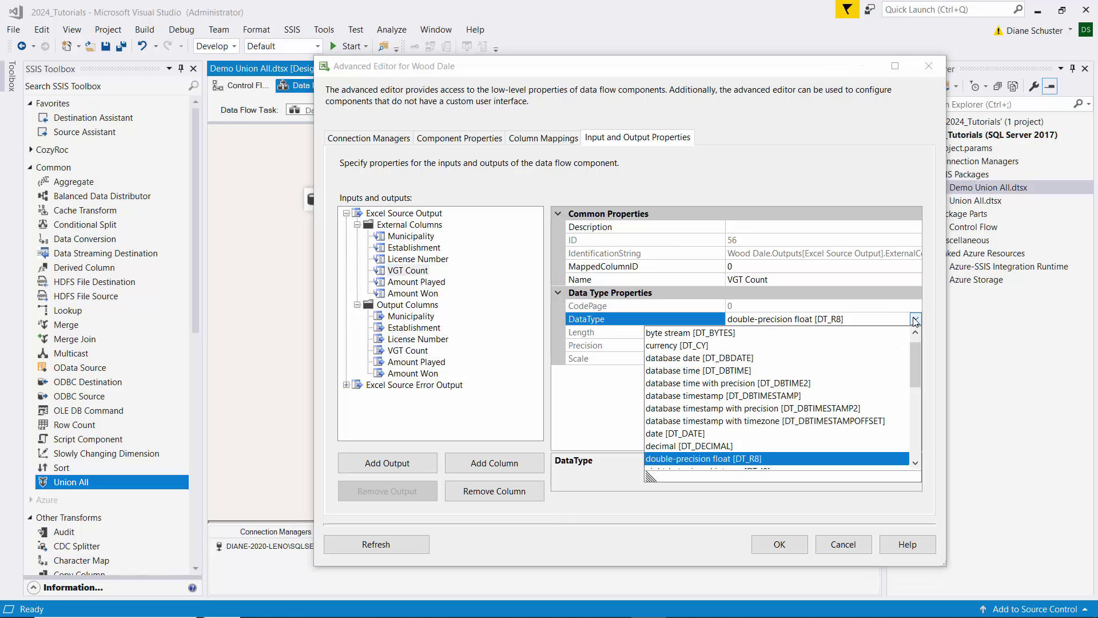
pyautogui.moveTo(918, 363); pyautogui.dragTo(923, 465)
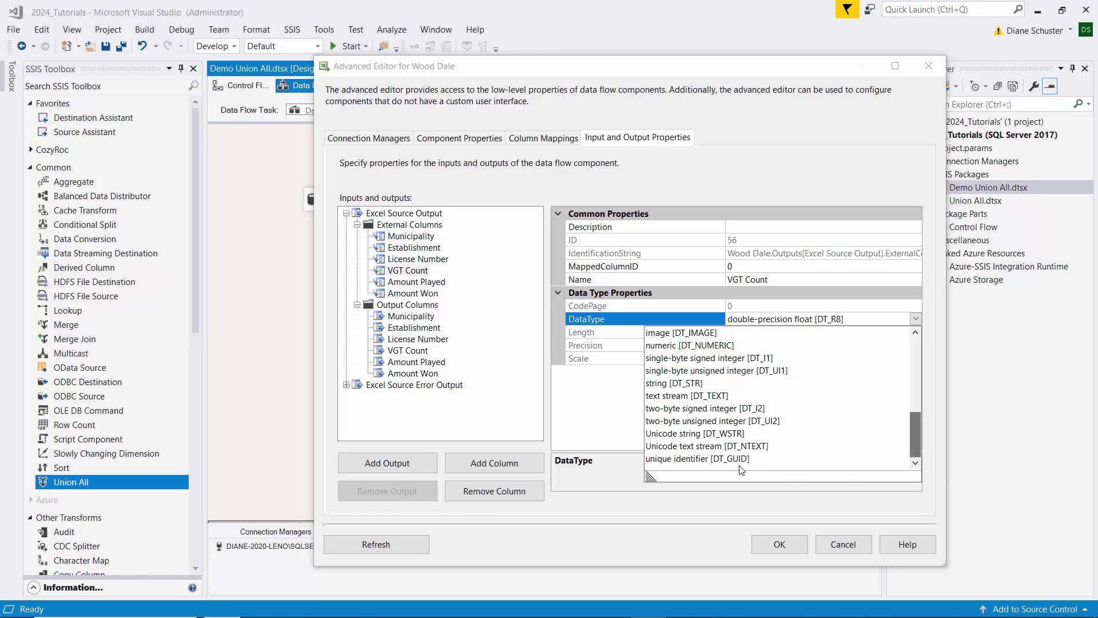
pyautogui.click(679, 433)
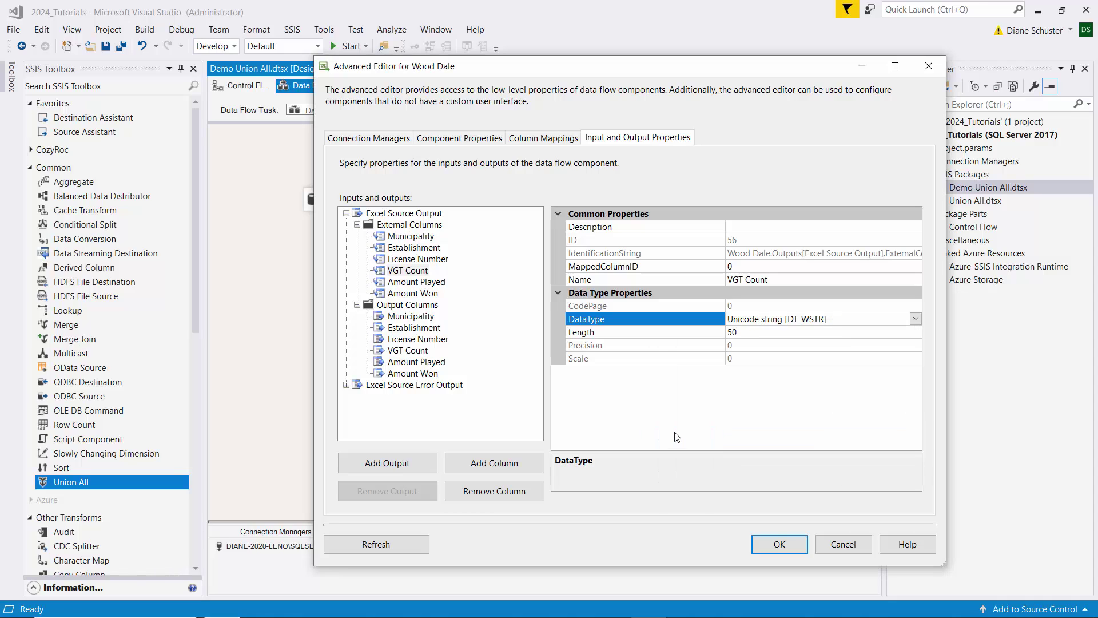
pyautogui.click(730, 333)
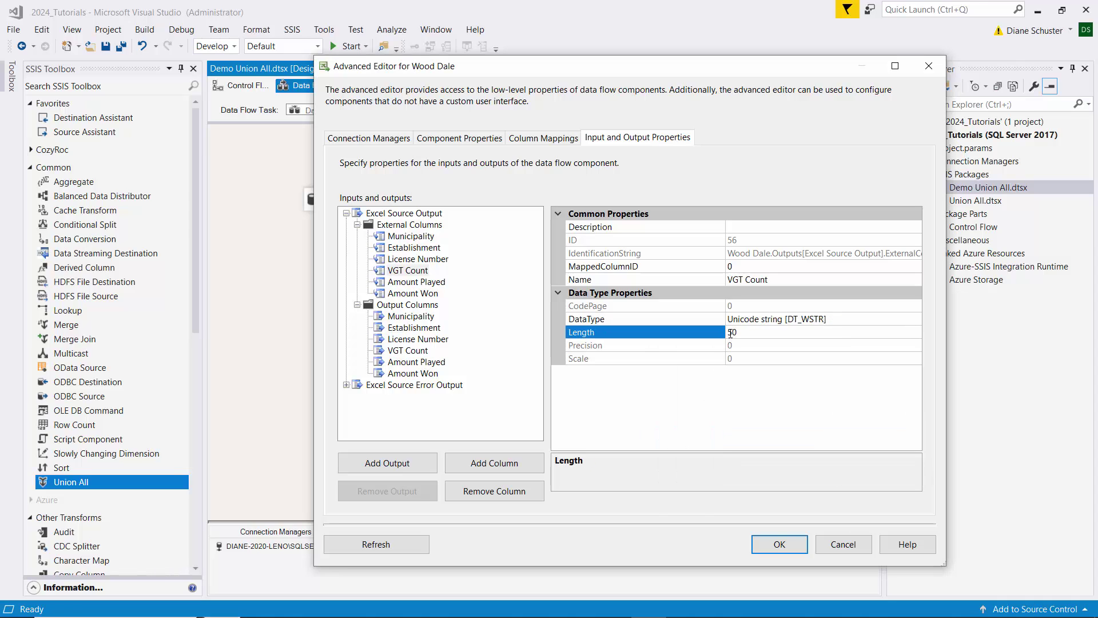
pyautogui.write('2')
# Step: Set the output VGT Count column to Unicode string [DT_WSTR] with length 250 and apply the Wood Dale source changes
pyautogui.click(407, 350)
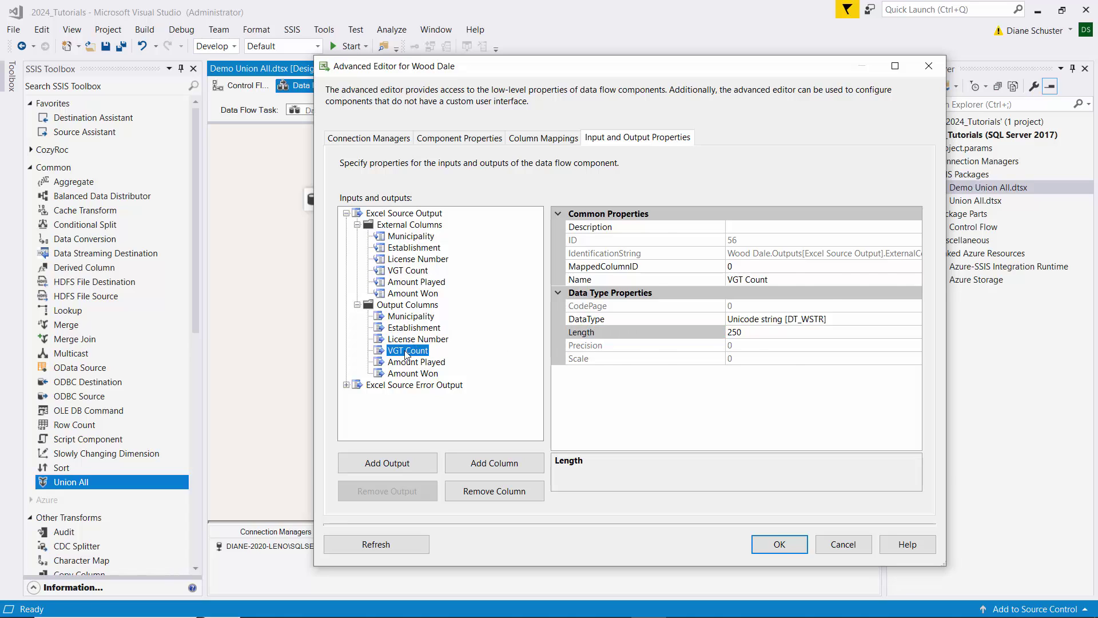
pyautogui.click(866, 398)
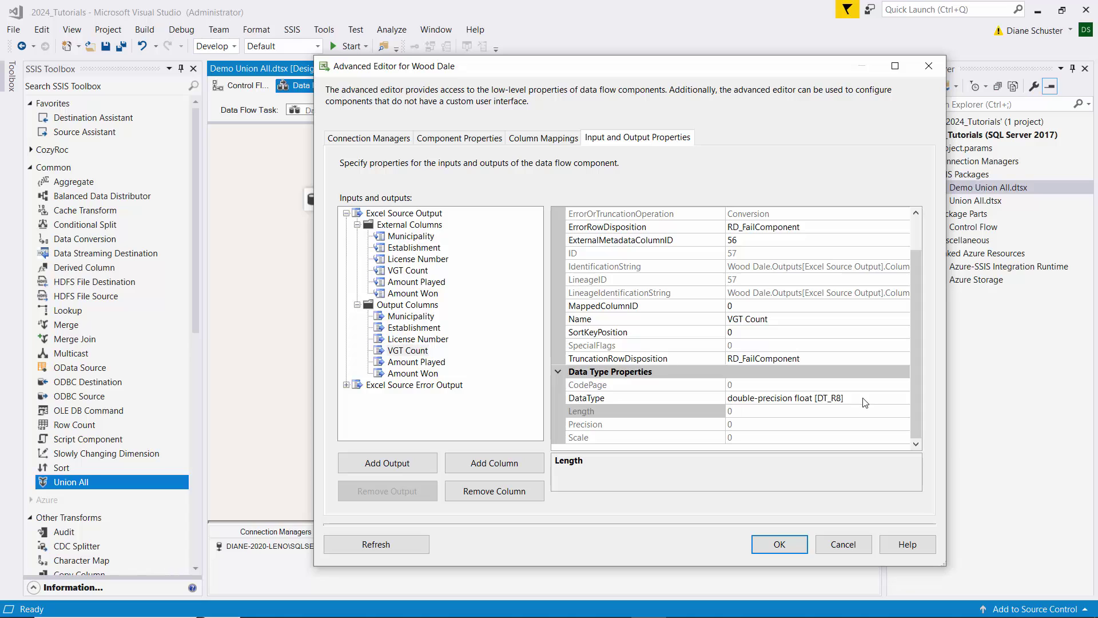
pyautogui.click(902, 398)
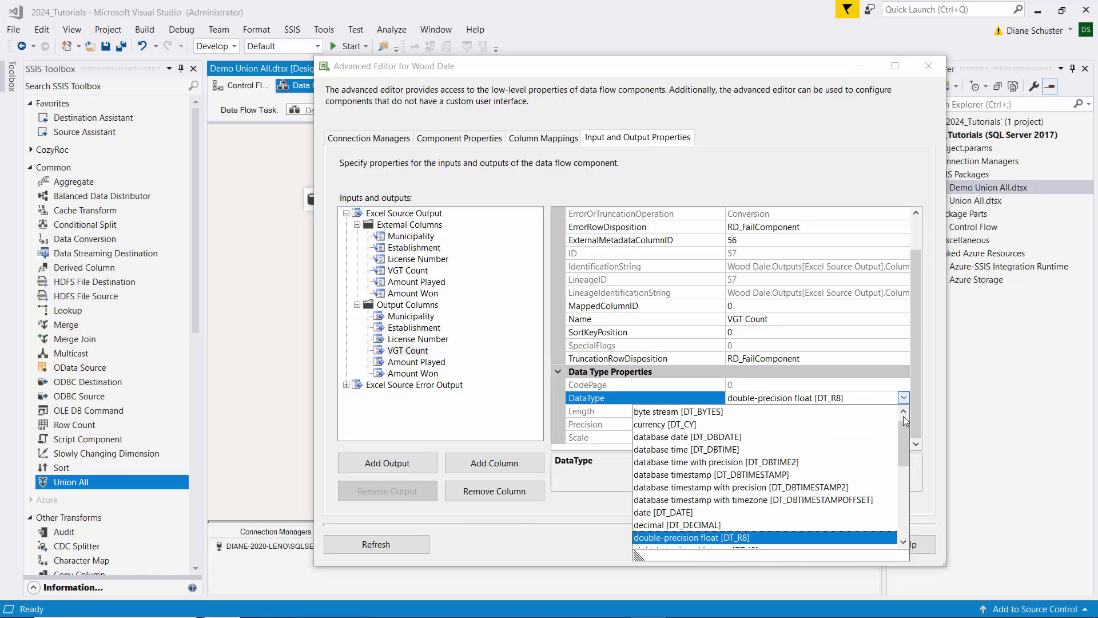
pyautogui.moveTo(901, 454); pyautogui.dragTo(908, 530)
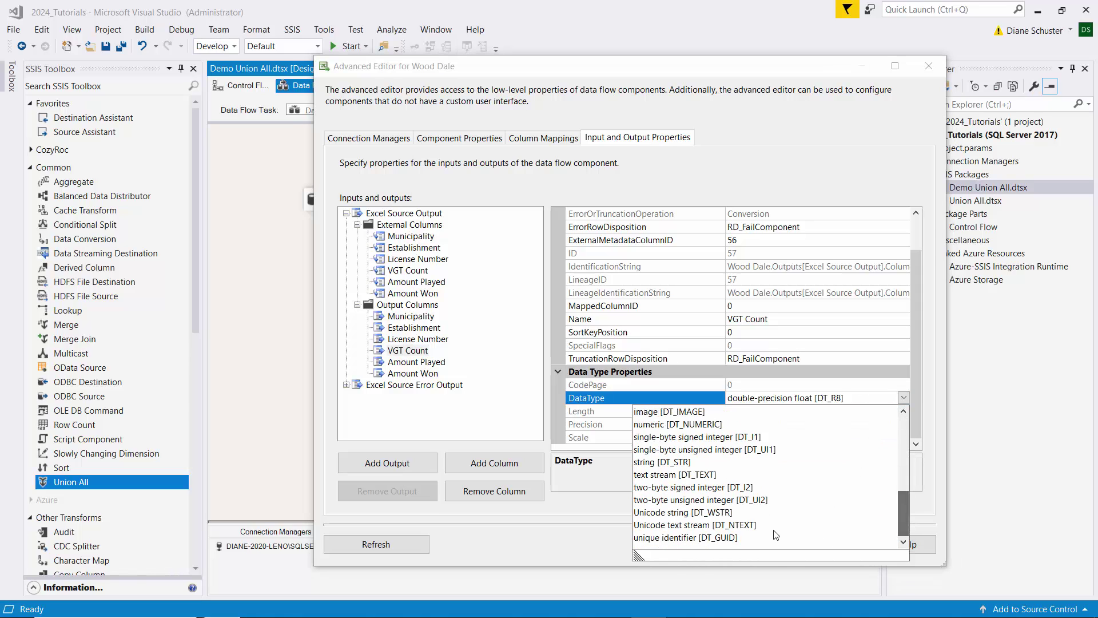
pyautogui.click(724, 513)
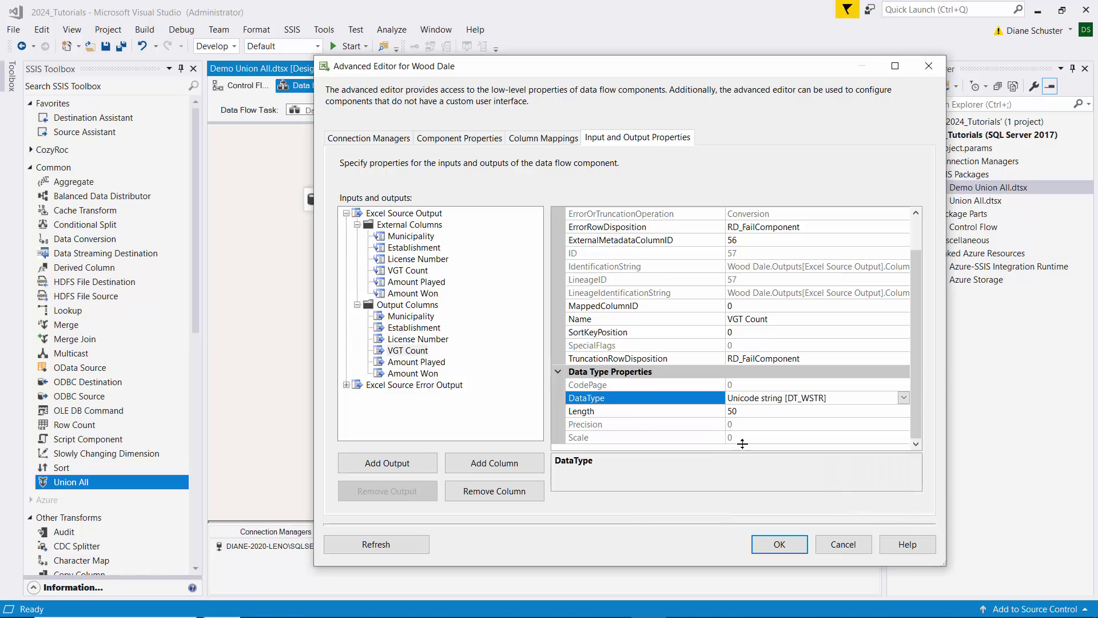
pyautogui.click(729, 411)
pyautogui.write('2')
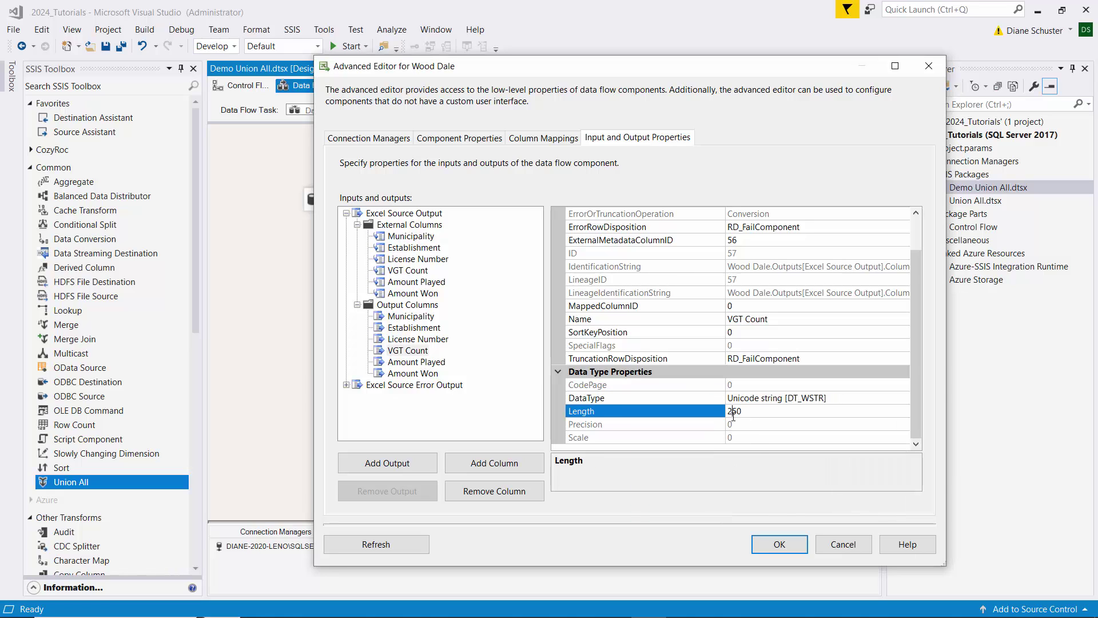
pyautogui.click(781, 544)
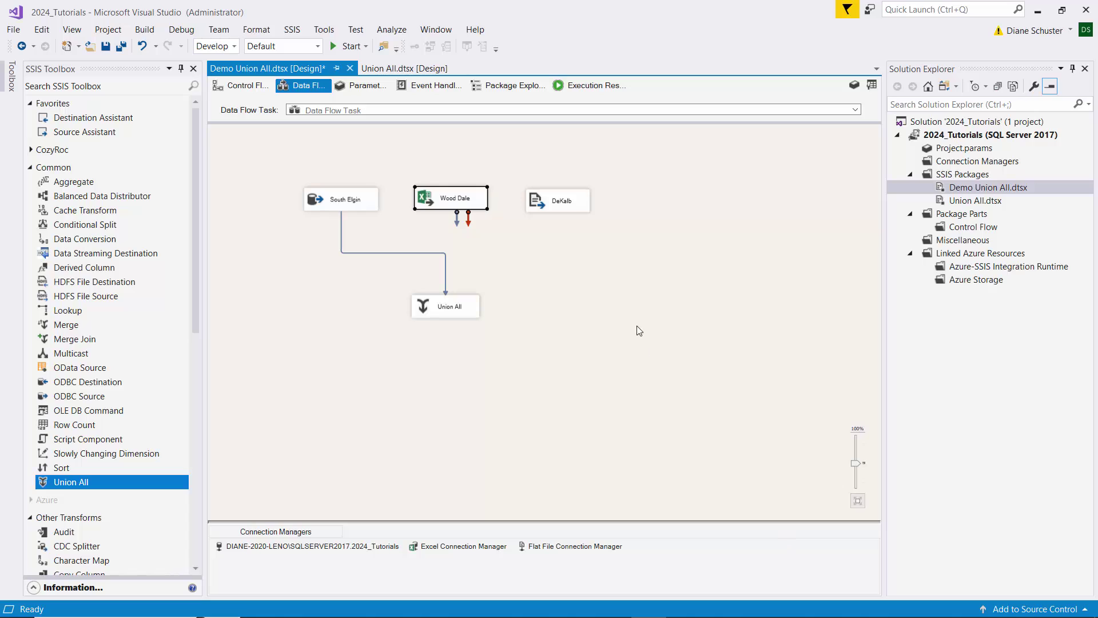
# Step: Reopen the Wood Dale source's advanced editor and check the data type of the external VGT Count column
pyautogui.rightClick(451, 199)
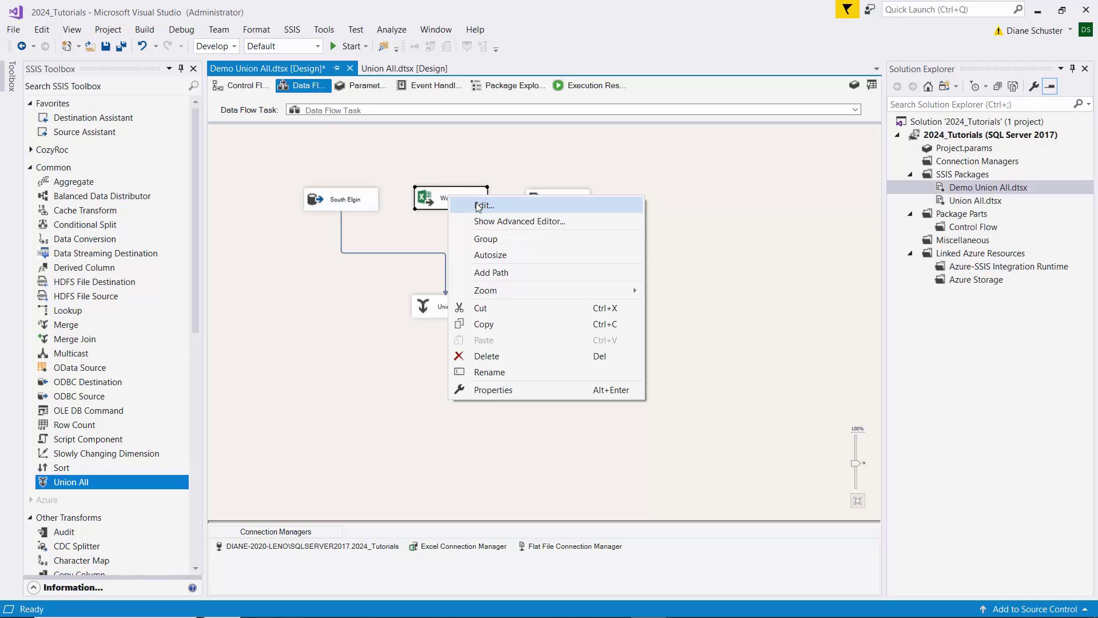
pyautogui.click(510, 222)
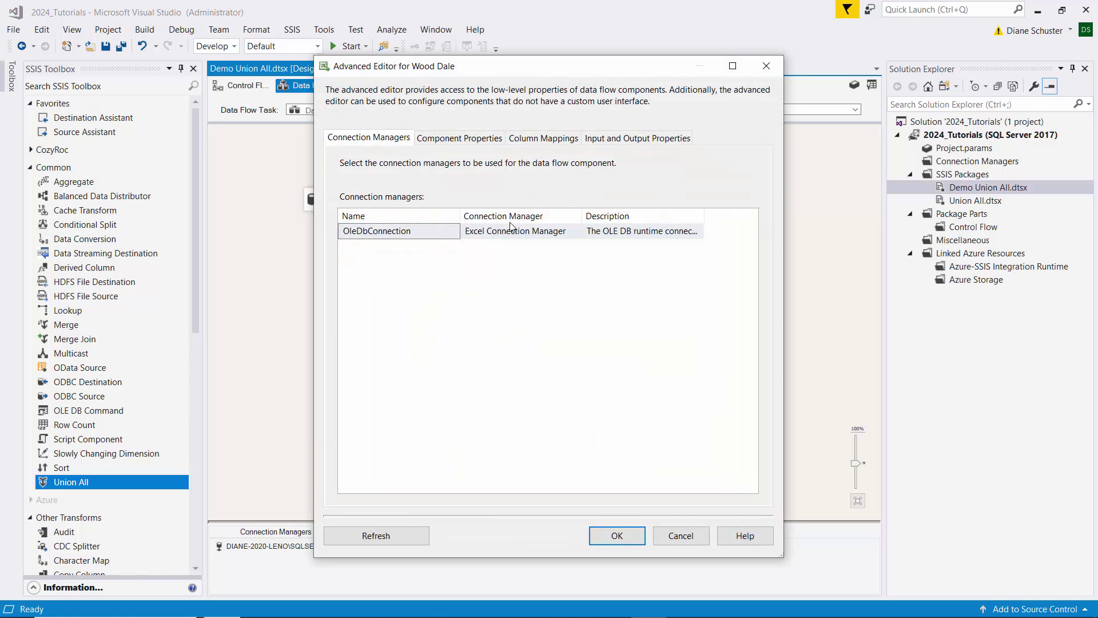
pyautogui.click(601, 139)
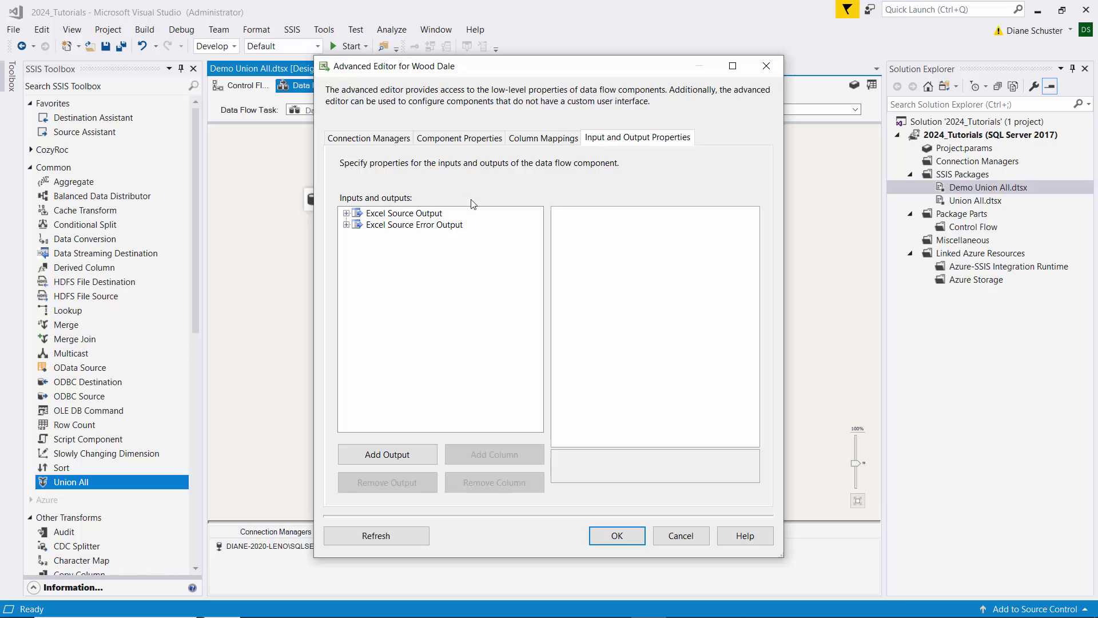
pyautogui.click(346, 213)
pyautogui.click(356, 225)
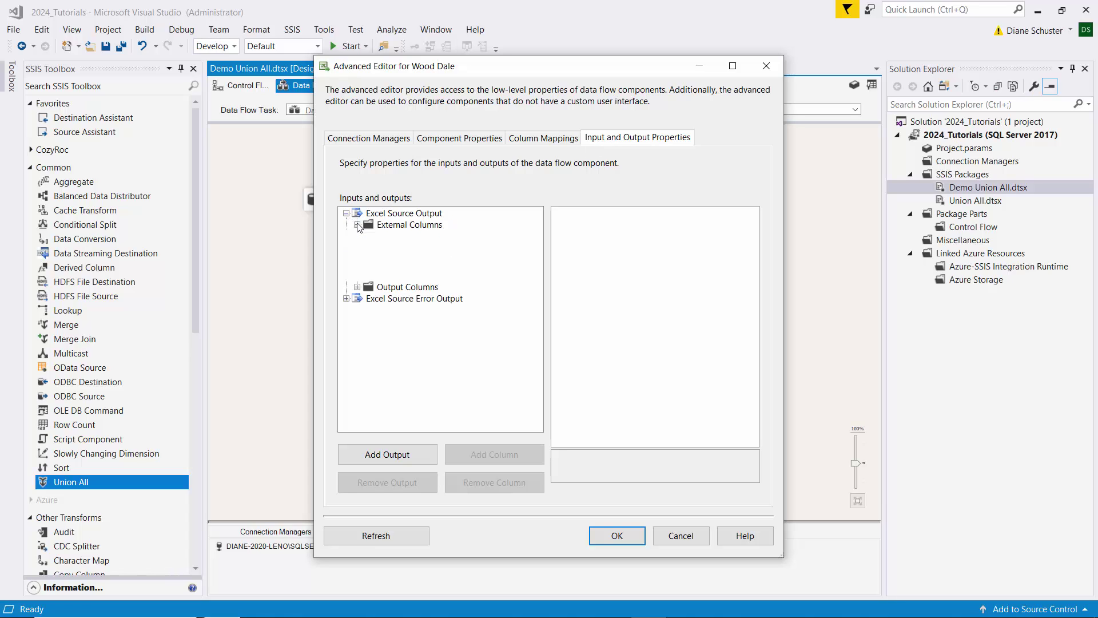
pyautogui.click(357, 304)
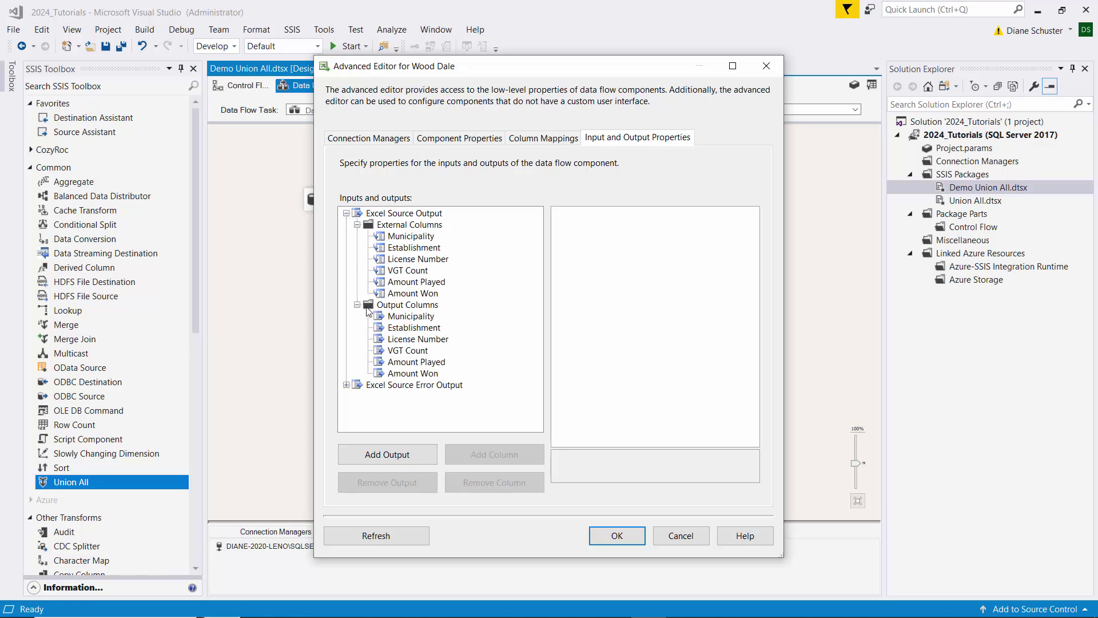
pyautogui.click(415, 271)
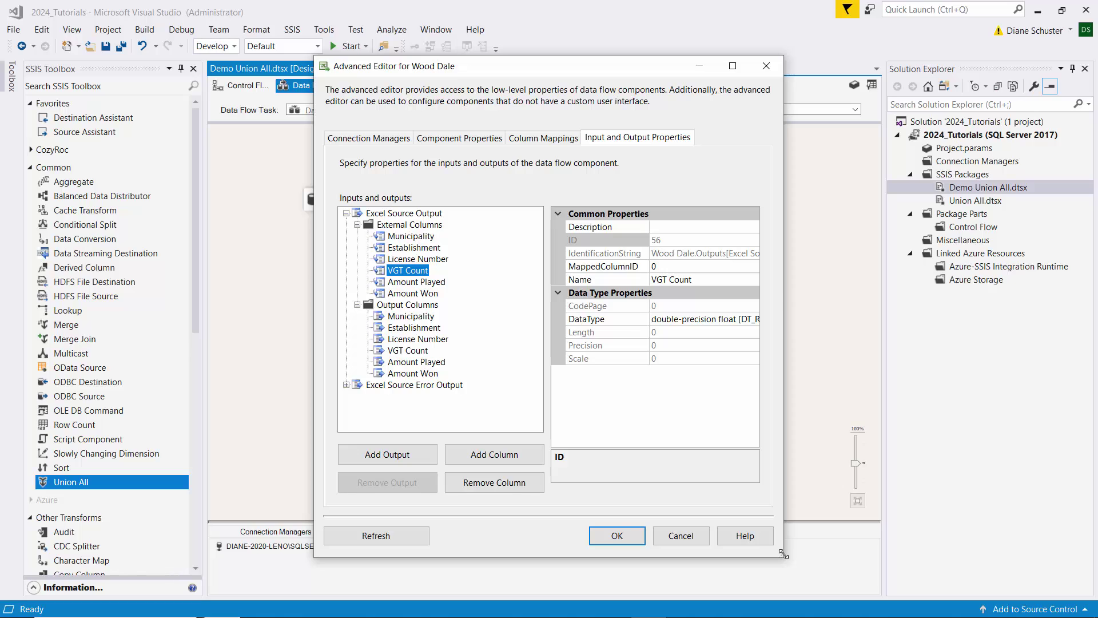
pyautogui.moveTo(783, 554); pyautogui.dragTo(853, 558)
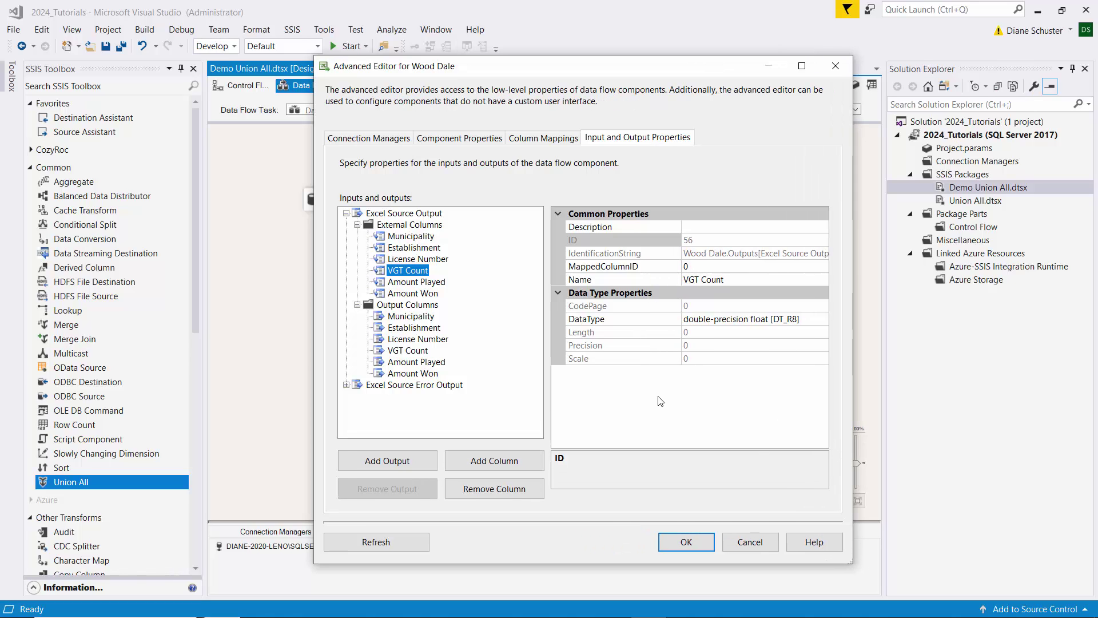
# Step: Set the output VGT Count column back to double-precision float [DT_R8] and apply the source changes
pyautogui.click(422, 350)
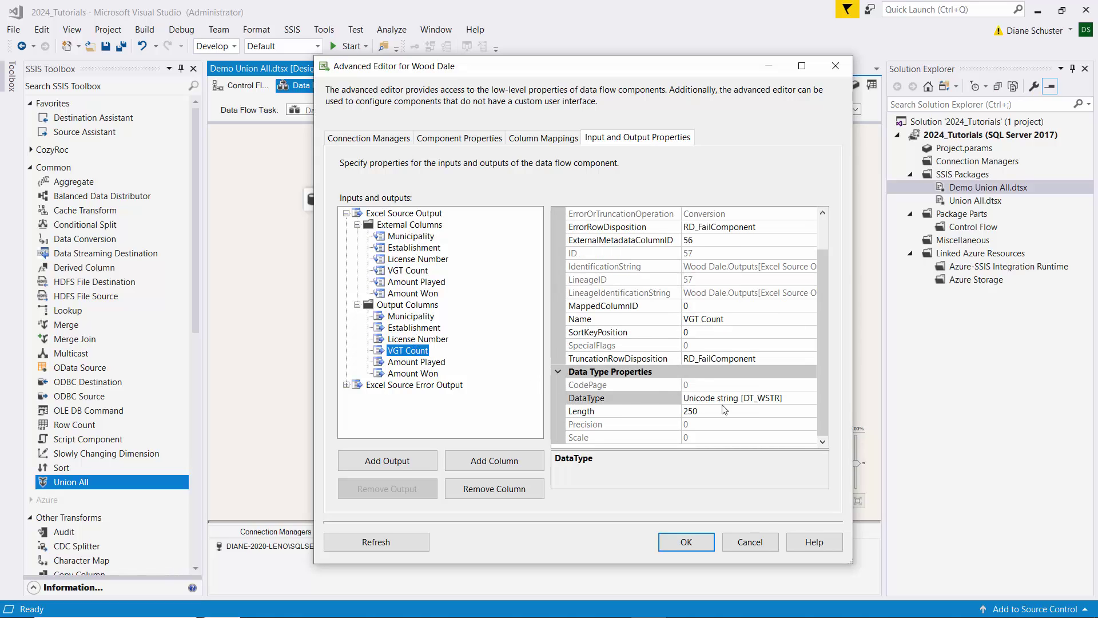
pyautogui.click(792, 400)
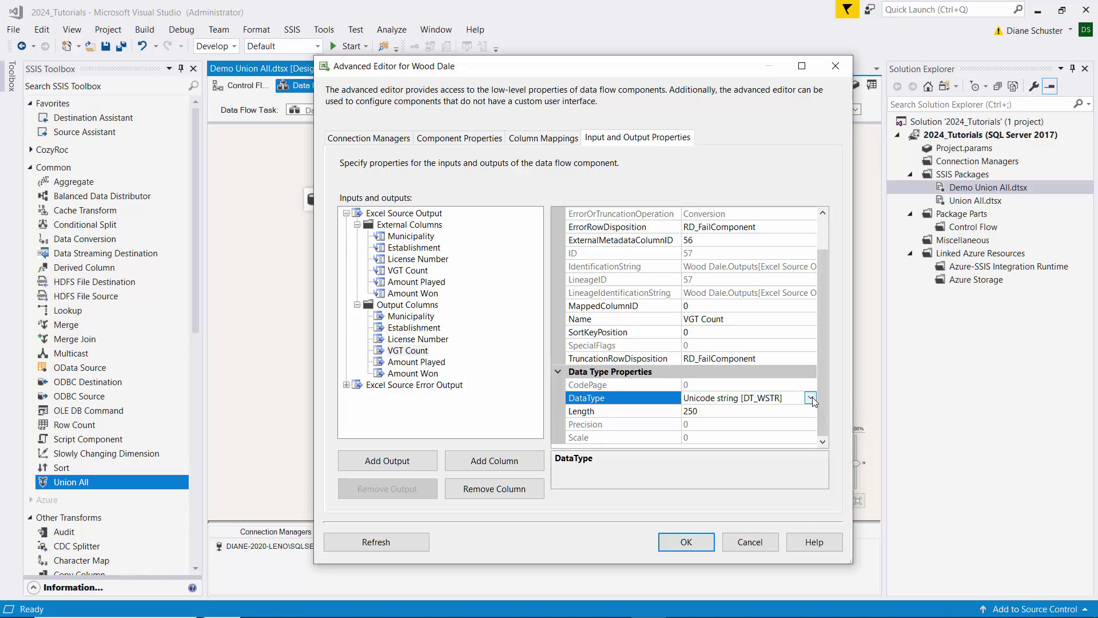
pyautogui.click(815, 396)
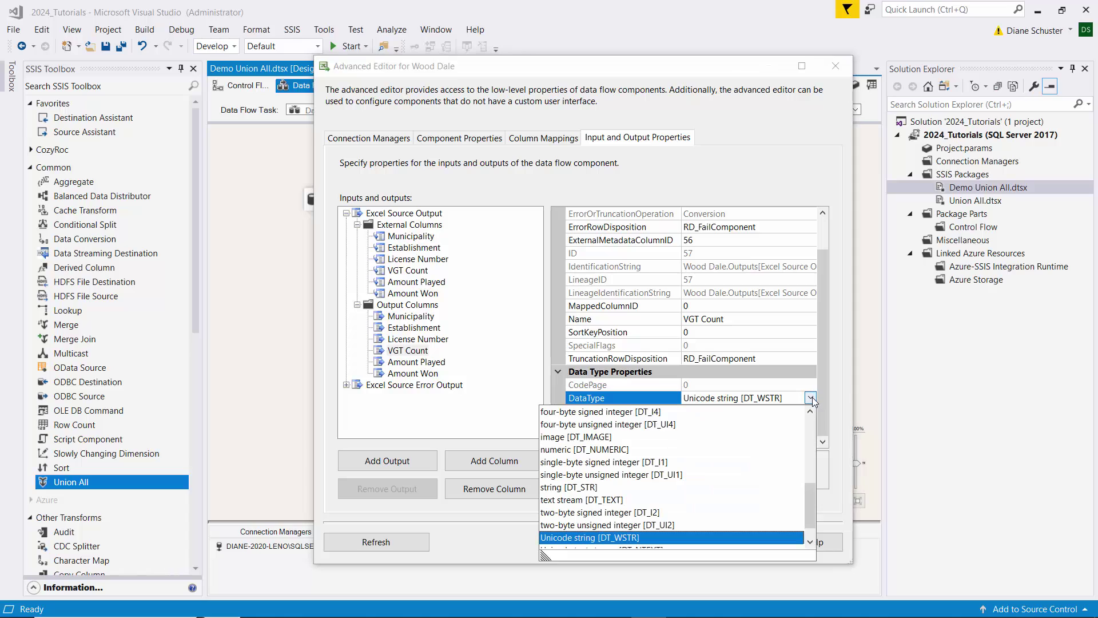
pyautogui.click(806, 440)
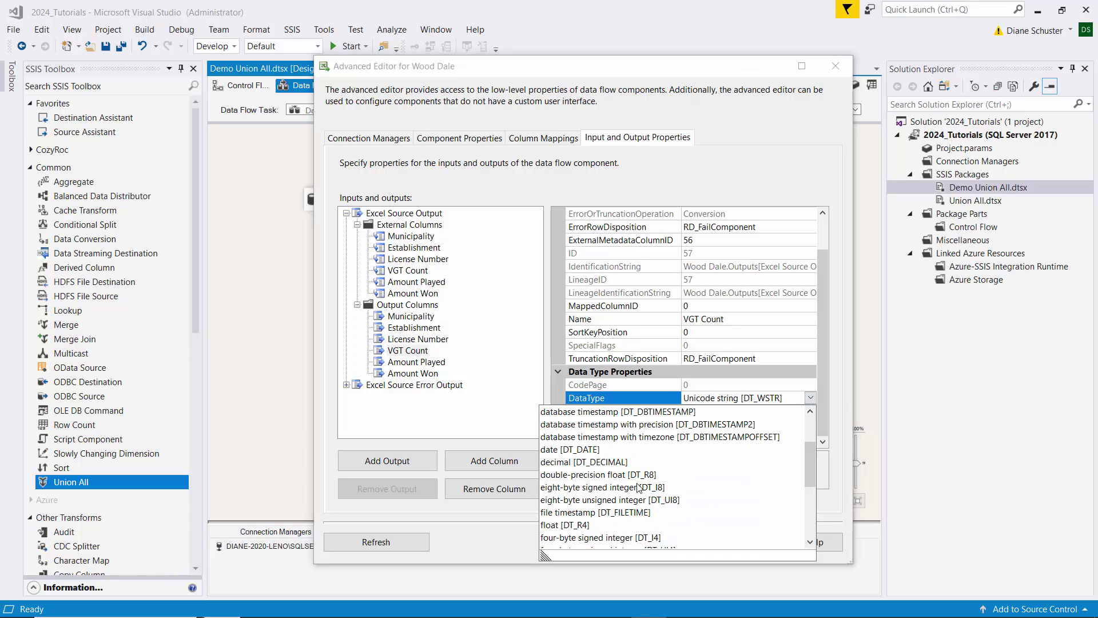
pyautogui.click(613, 474)
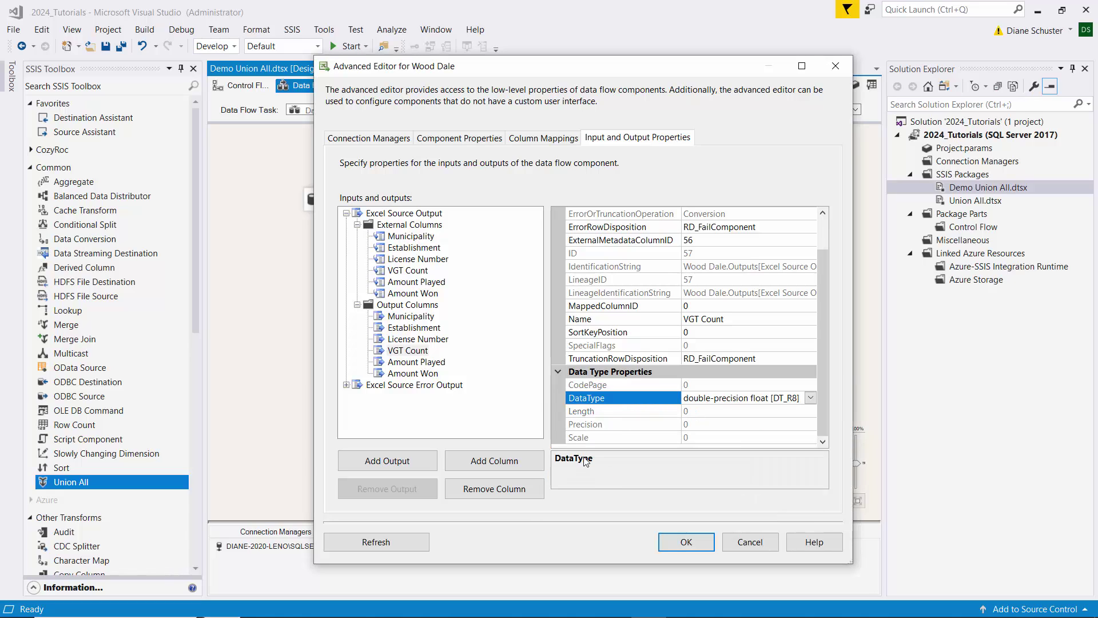
pyautogui.click(688, 540)
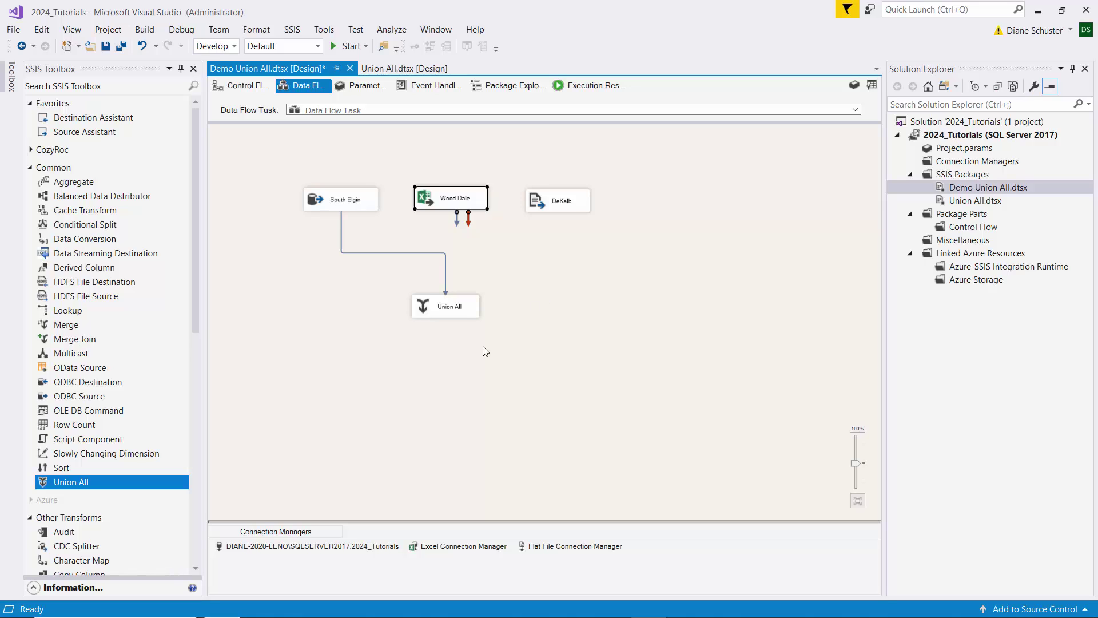
# Step: Add a Data Conversion transformation between Wood Dale and Union All and name it Convert to WSTR
pyautogui.click(62, 240)
pyautogui.moveTo(62, 240); pyautogui.dragTo(421, 241)
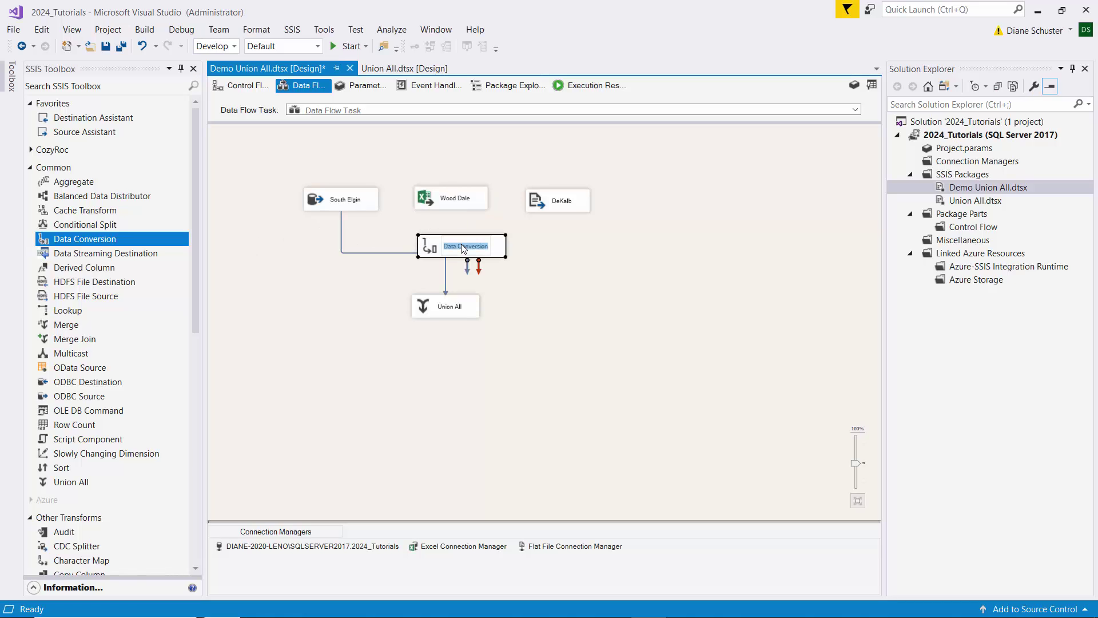
pyautogui.write('Convert to WSTR')
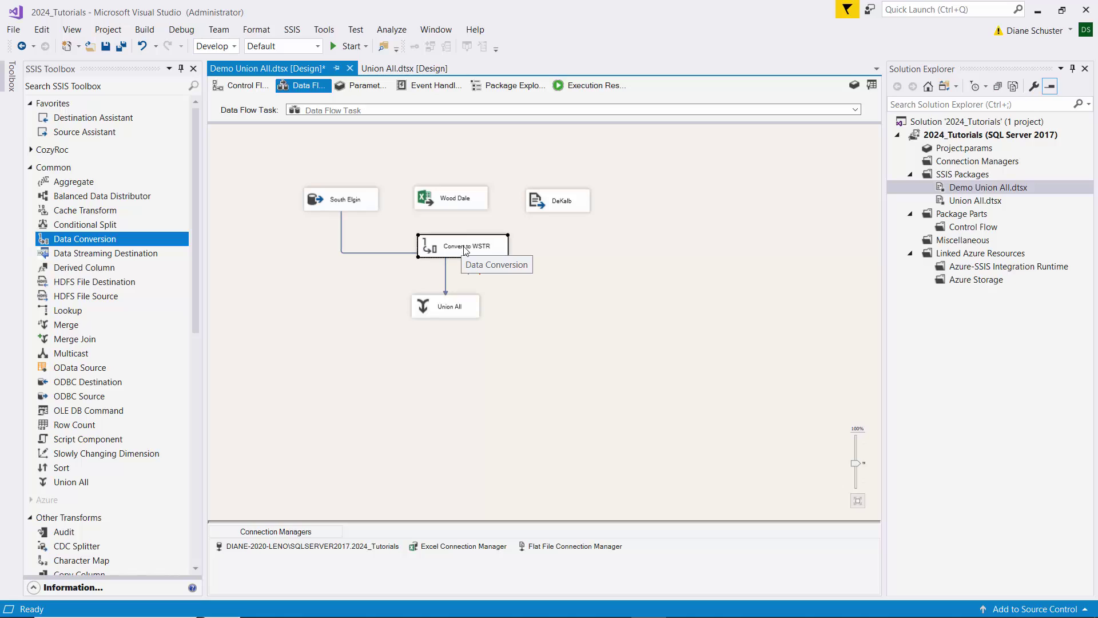
pyautogui.press('Return')
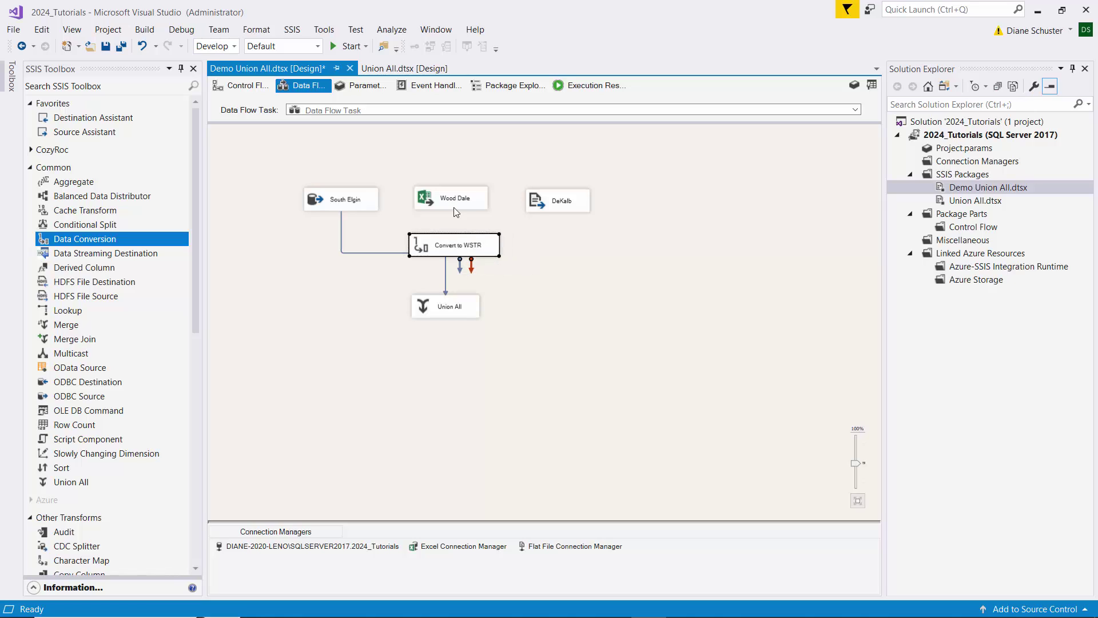
# Step: Connect Wood Dale to Convert to WSTR and select VGT Count, Amount Played and Amount Won as its columns to convert
pyautogui.click(455, 204)
pyautogui.moveTo(457, 221); pyautogui.dragTo(462, 246)
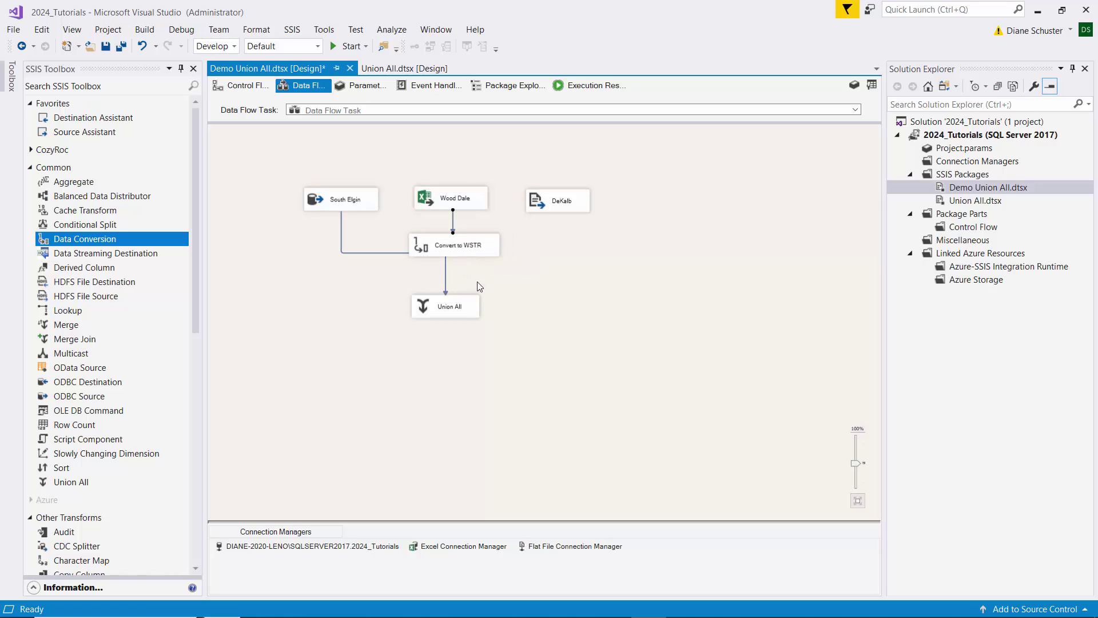
pyautogui.doubleClick(495, 245)
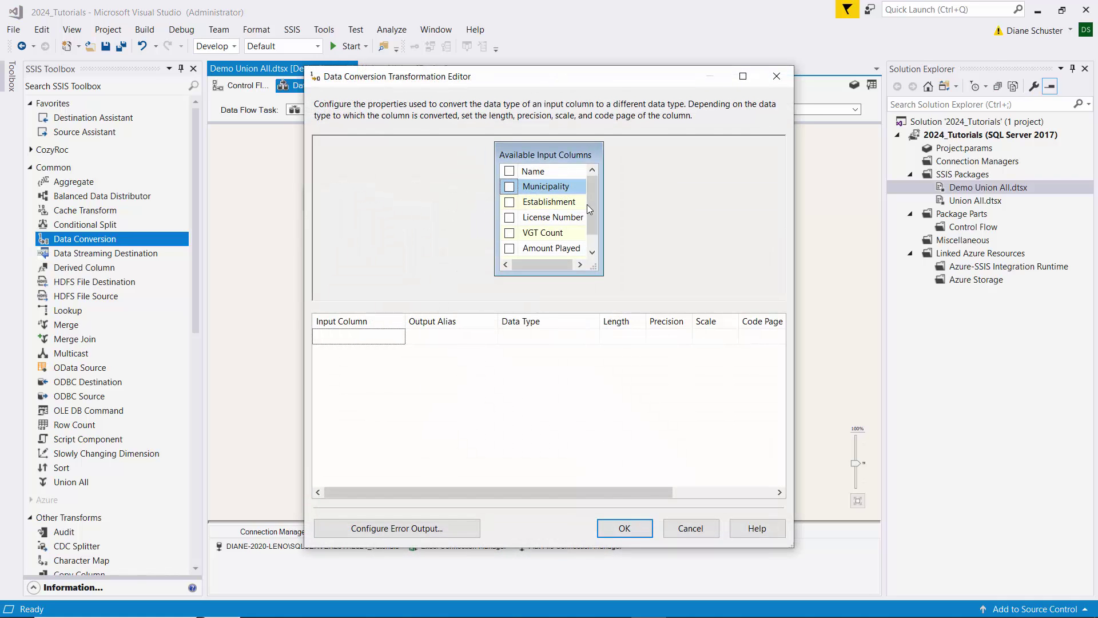
pyautogui.moveTo(589, 201); pyautogui.dragTo(595, 237)
pyautogui.click(509, 217)
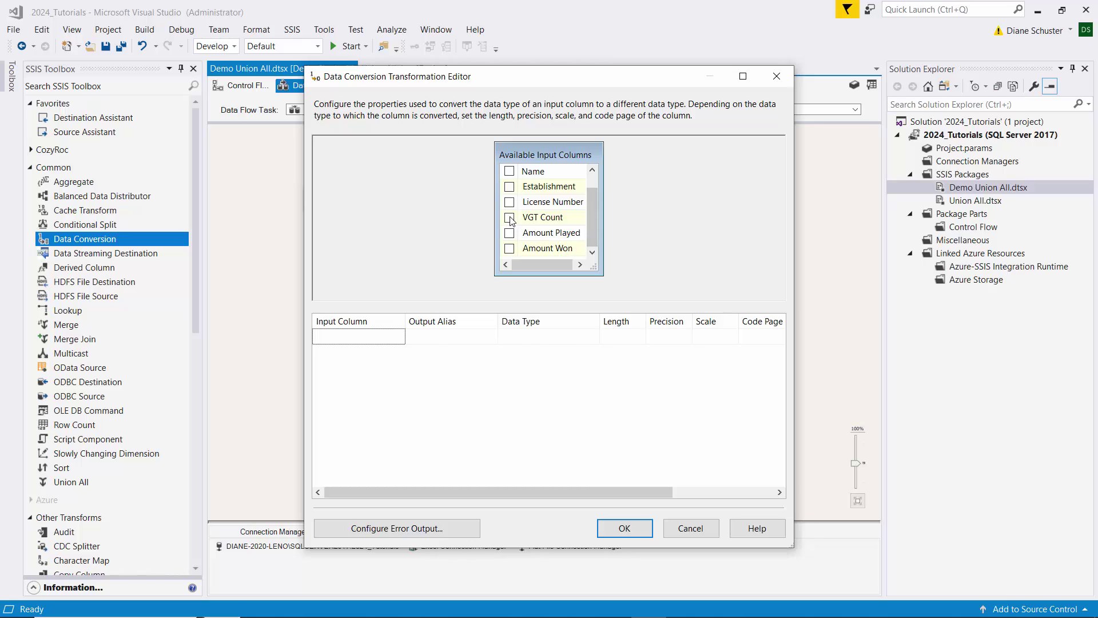
pyautogui.click(509, 232)
pyautogui.click(511, 250)
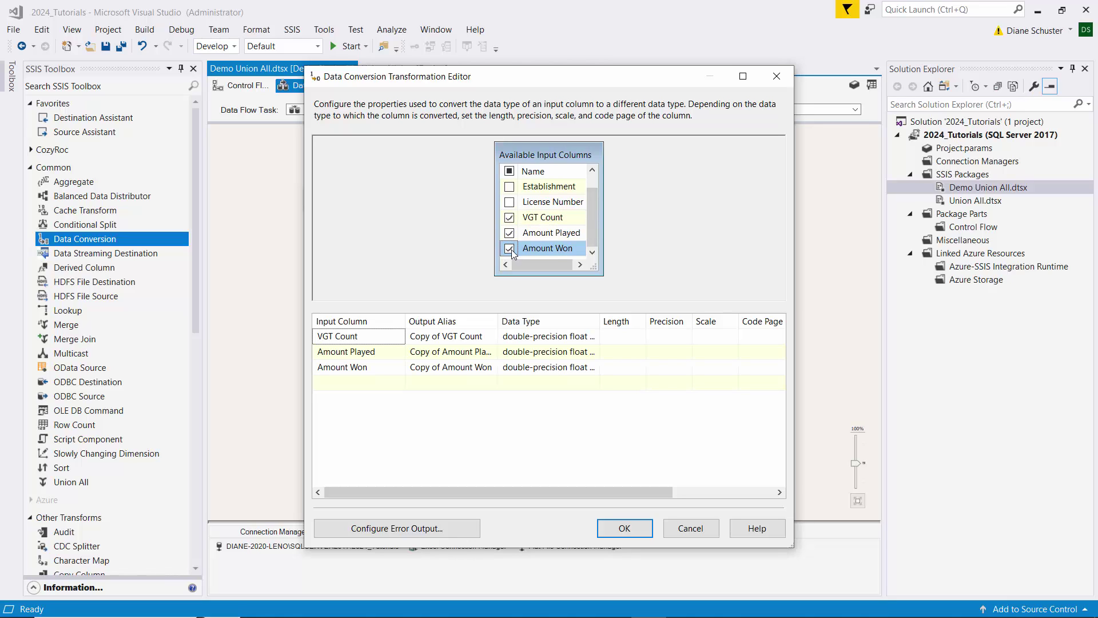
# Step: Set the conversion data type of VGT Count to Unicode string [DT_WSTR] and widen the data type column
pyautogui.moveTo(793, 547); pyautogui.dragTo(884, 565)
pyautogui.click(535, 337)
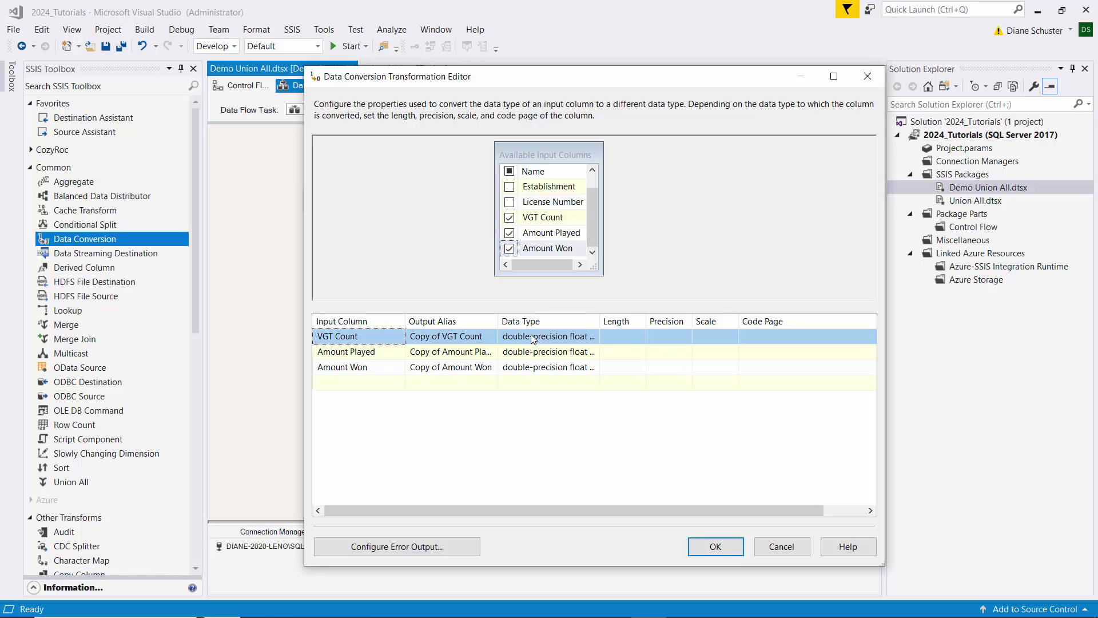
pyautogui.click(595, 336)
pyautogui.moveTo(595, 372); pyautogui.dragTo(596, 433)
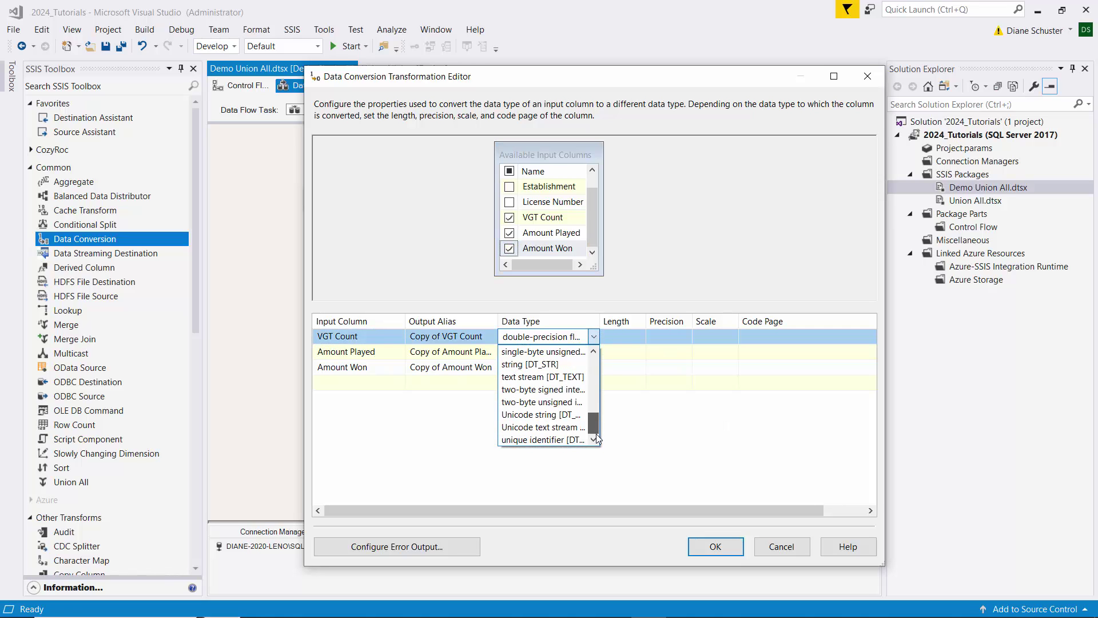
pyautogui.click(553, 421)
pyautogui.moveTo(599, 321); pyautogui.dragTo(642, 320)
# Step: Set the conversion data types of Amount Played and Amount Won to Unicode string [DT_WSTR]
pyautogui.click(623, 355)
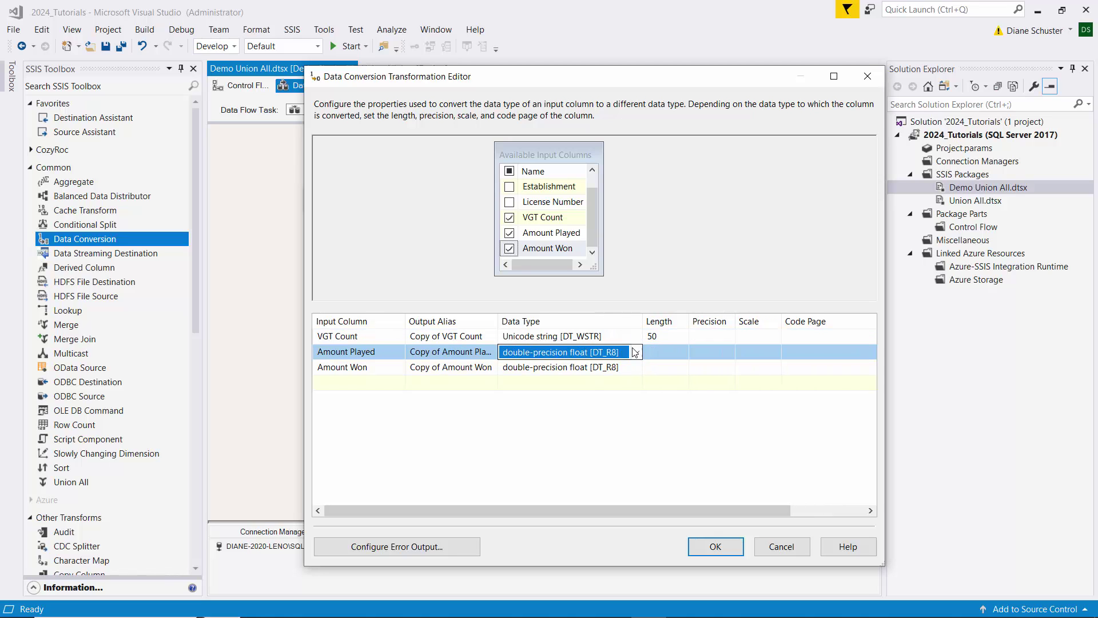
pyautogui.click(636, 352)
pyautogui.moveTo(634, 406); pyautogui.dragTo(635, 449)
pyautogui.click(564, 429)
pyautogui.click(589, 369)
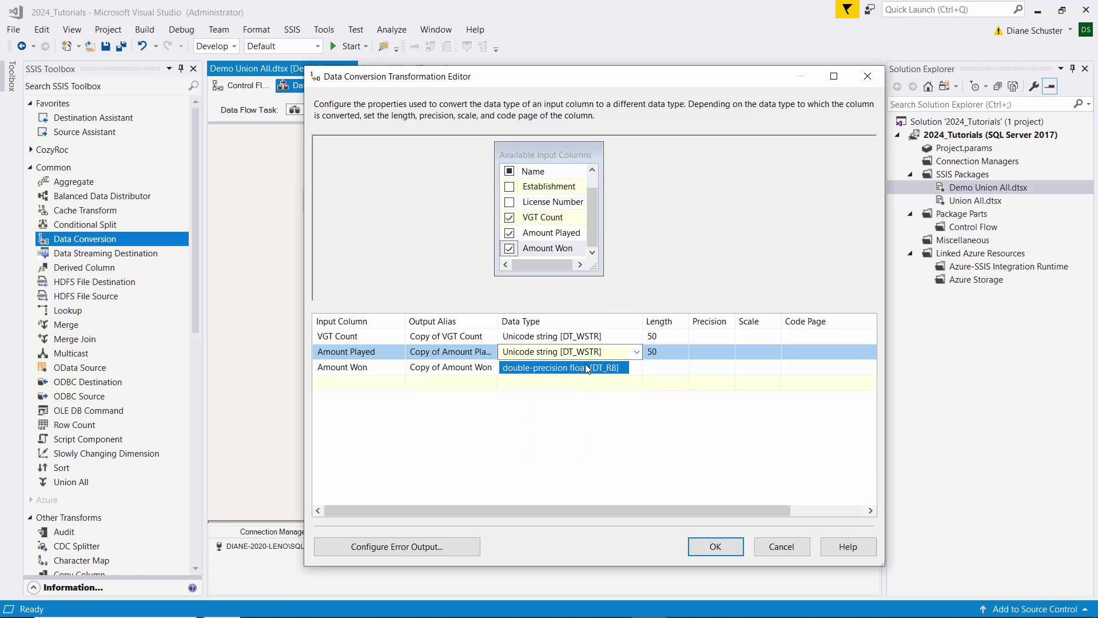
pyautogui.click(636, 367)
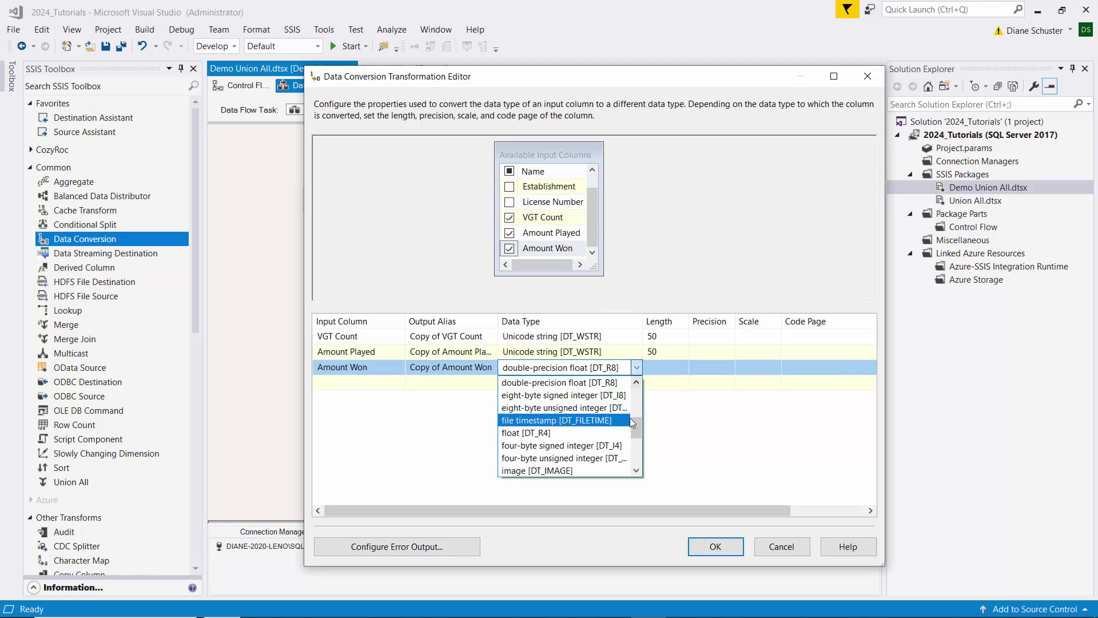
pyautogui.scroll(-5, 637, 447)
pyautogui.click(550, 450)
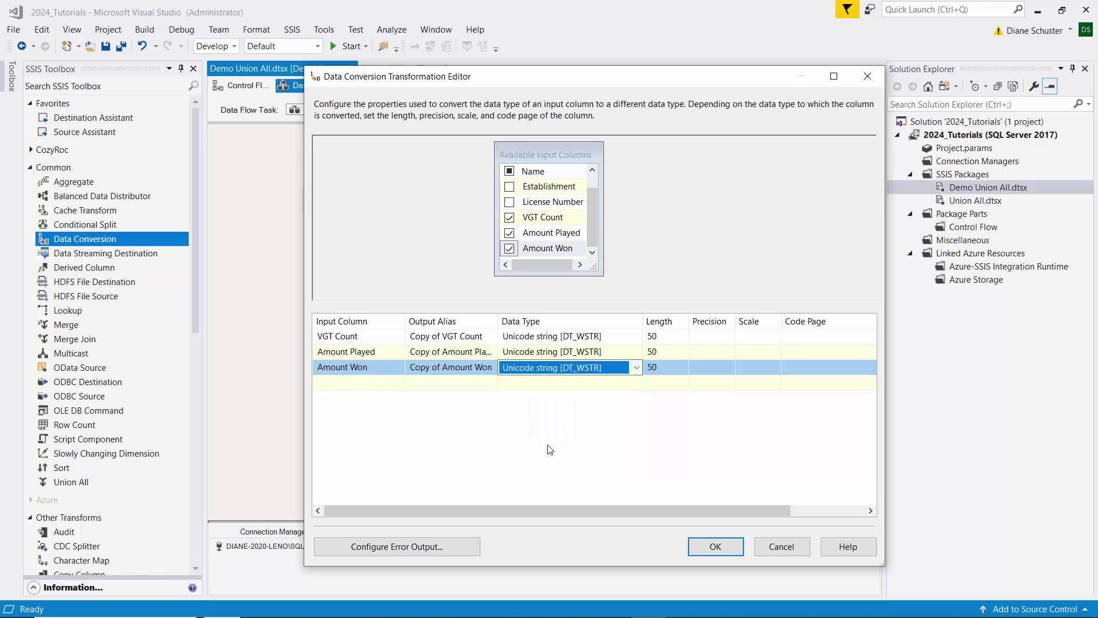
# Step: Set the length of all three converted columns to 250 and apply the data conversion settings
pyautogui.click(650, 336)
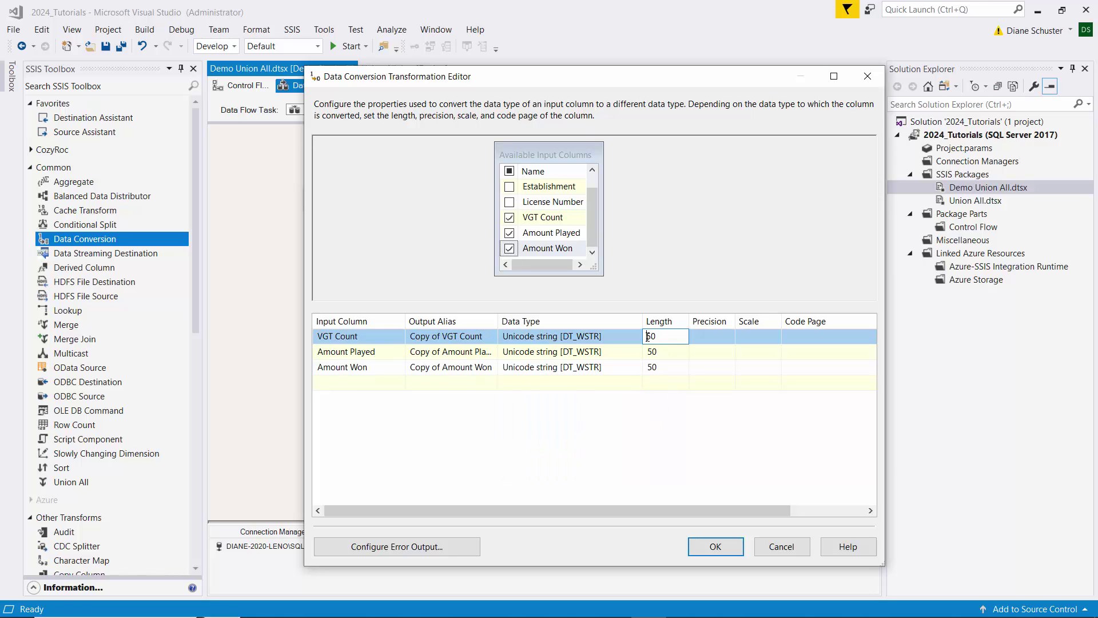
pyautogui.write('2')
pyautogui.click(649, 352)
pyautogui.write('2')
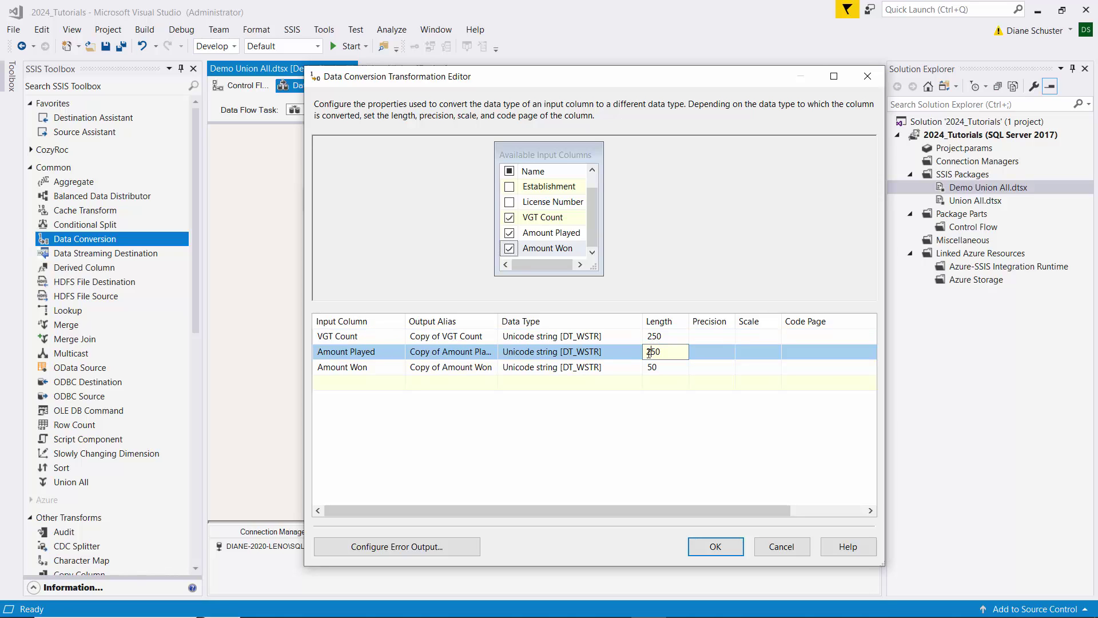
pyautogui.click(650, 367)
pyautogui.write('2')
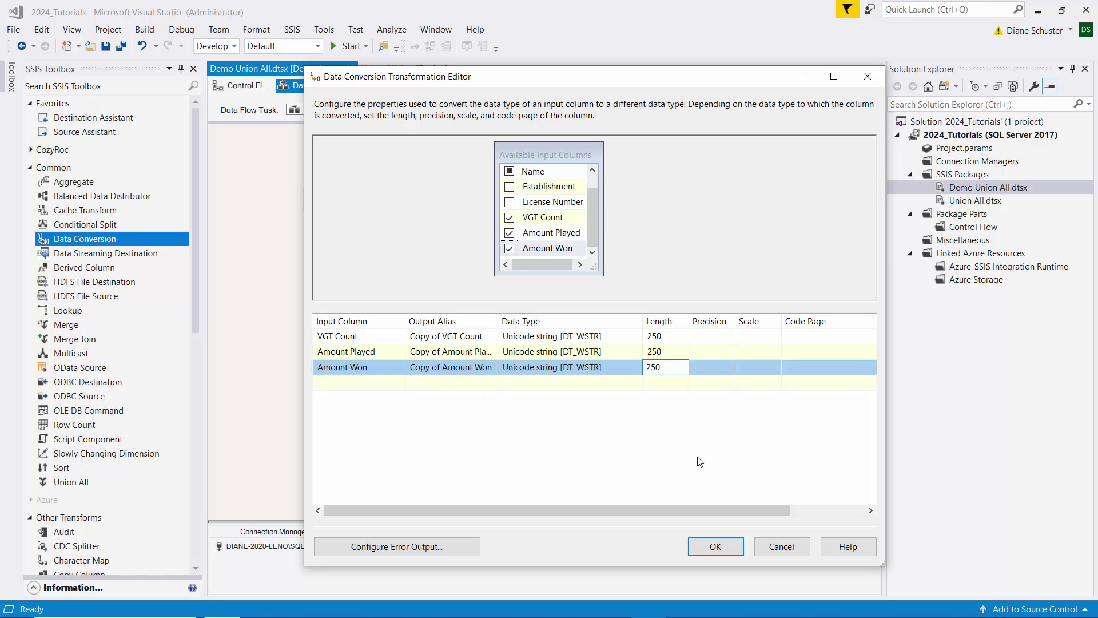
pyautogui.click(736, 552)
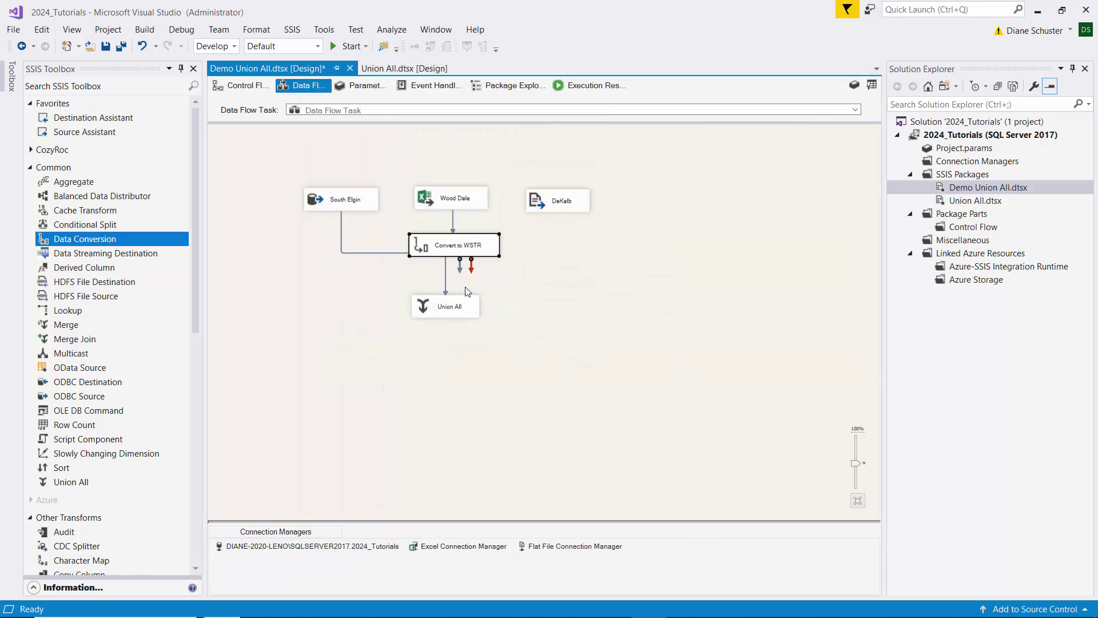
# Step: Connect the outputs of Convert to WSTR and the DeKalb source to Union All
pyautogui.moveTo(462, 272); pyautogui.dragTo(462, 310)
pyautogui.click(457, 359)
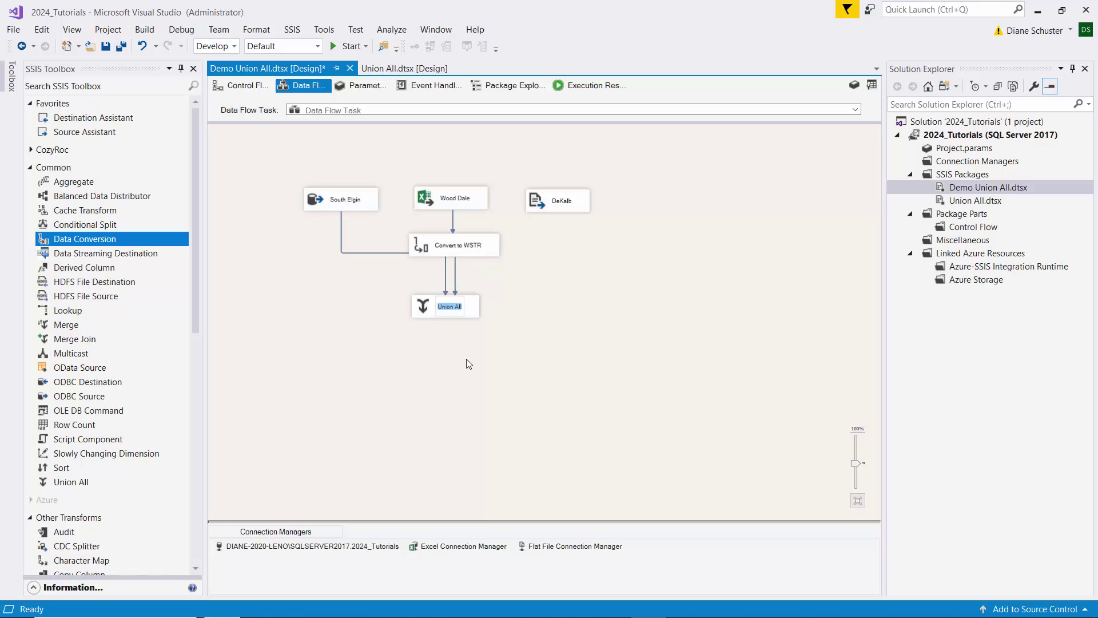
pyautogui.click(557, 202)
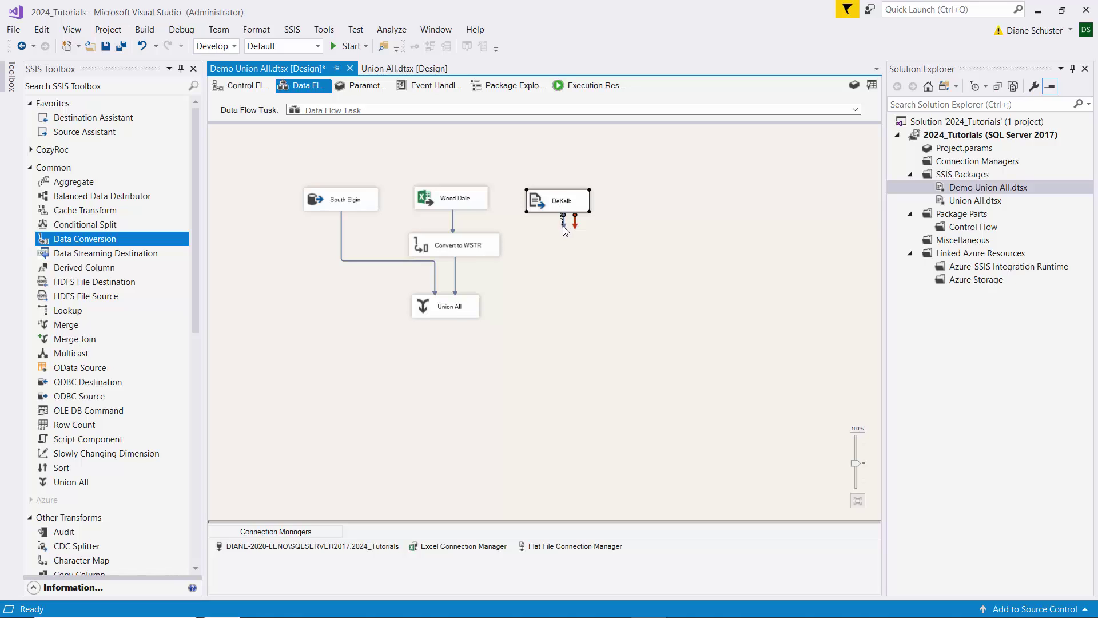
pyautogui.moveTo(505, 276); pyautogui.dragTo(472, 304)
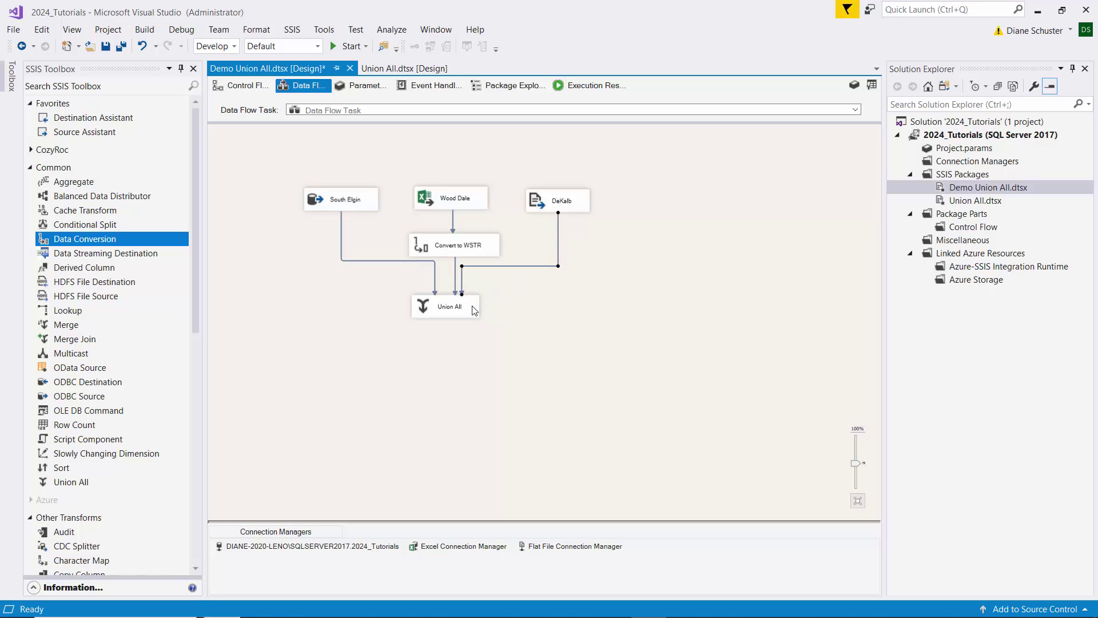
# Step: Check the data types of all external columns in the DeKalb source's advanced editor
pyautogui.rightClick(581, 203)
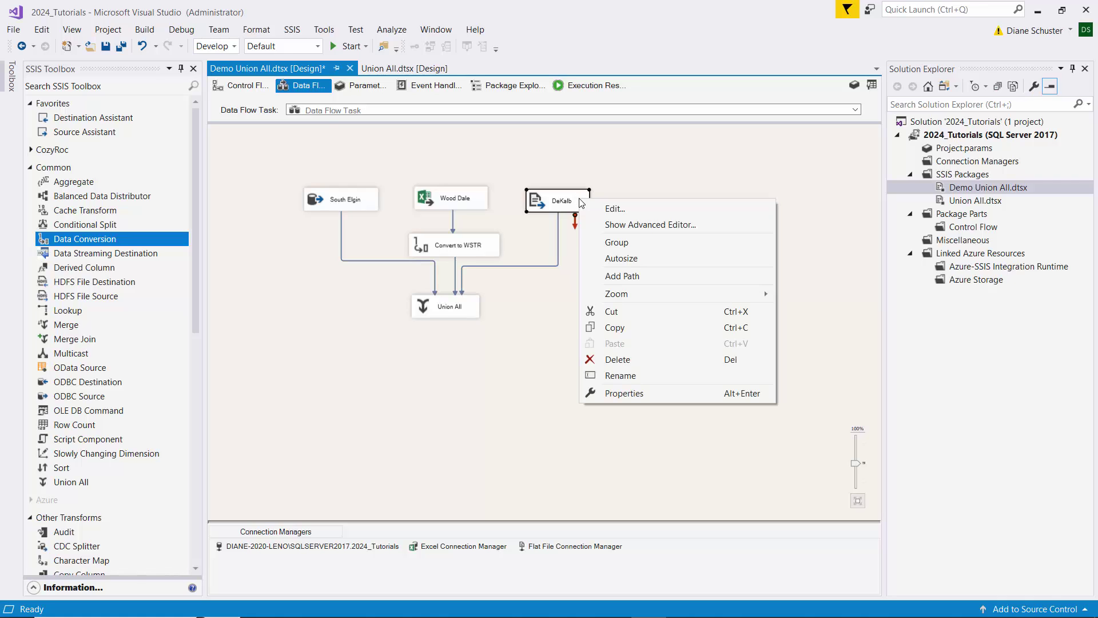
pyautogui.click(622, 226)
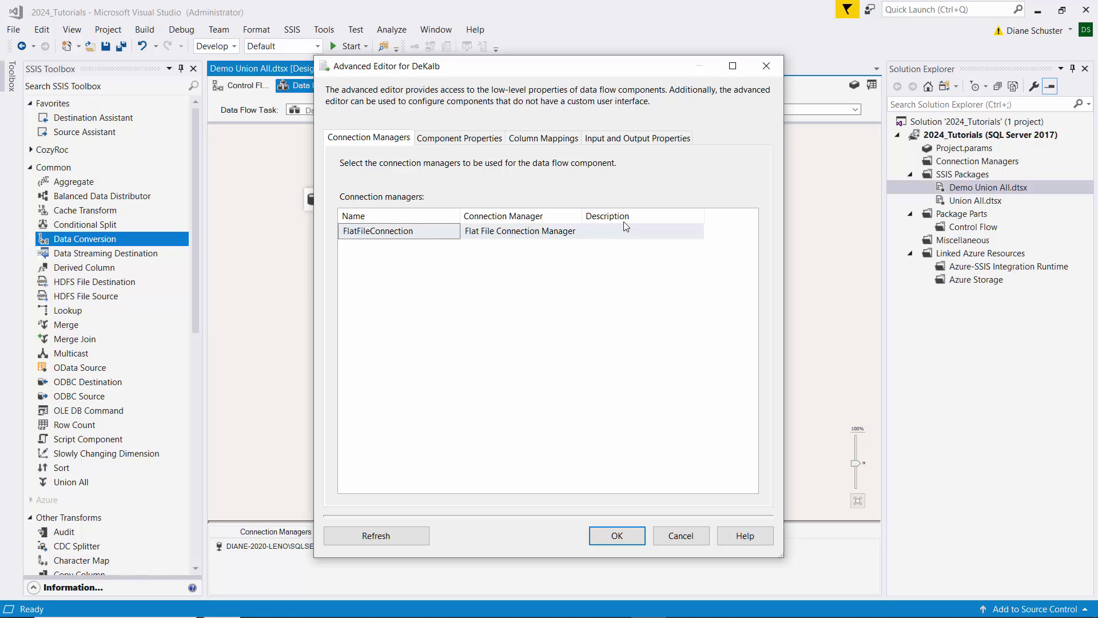
pyautogui.click(630, 138)
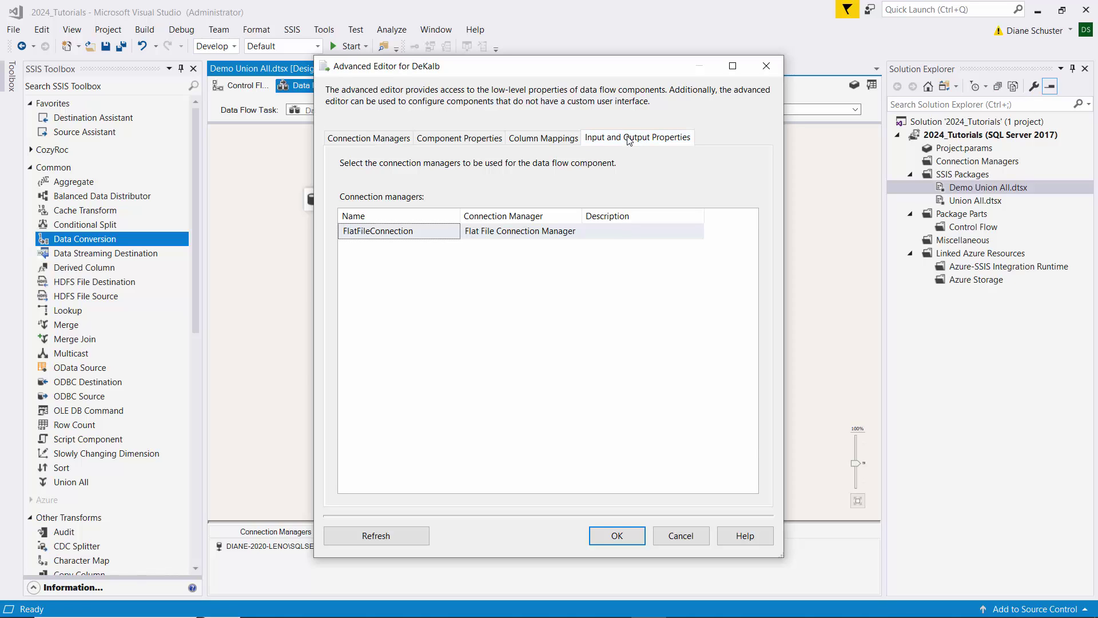
pyautogui.click(346, 213)
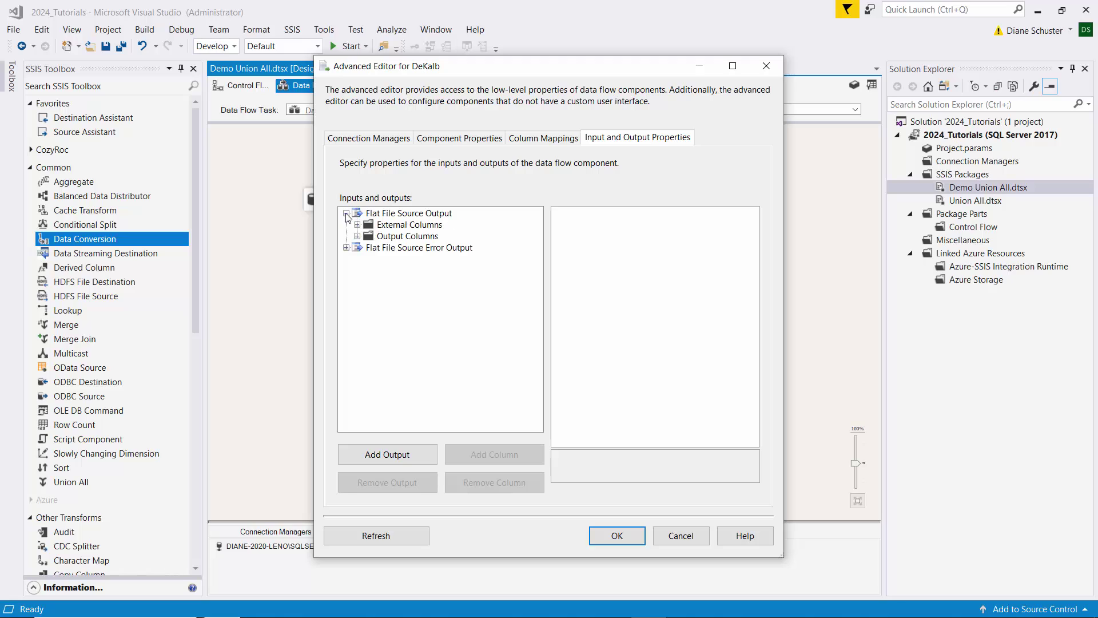
pyautogui.click(357, 224)
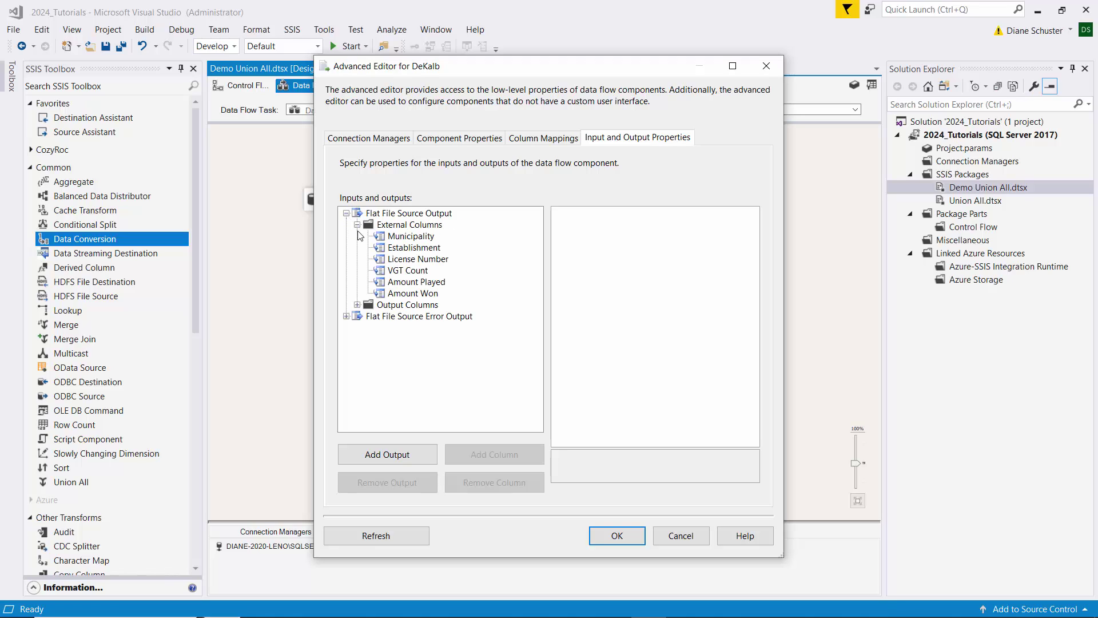
pyautogui.click(357, 305)
pyautogui.click(402, 237)
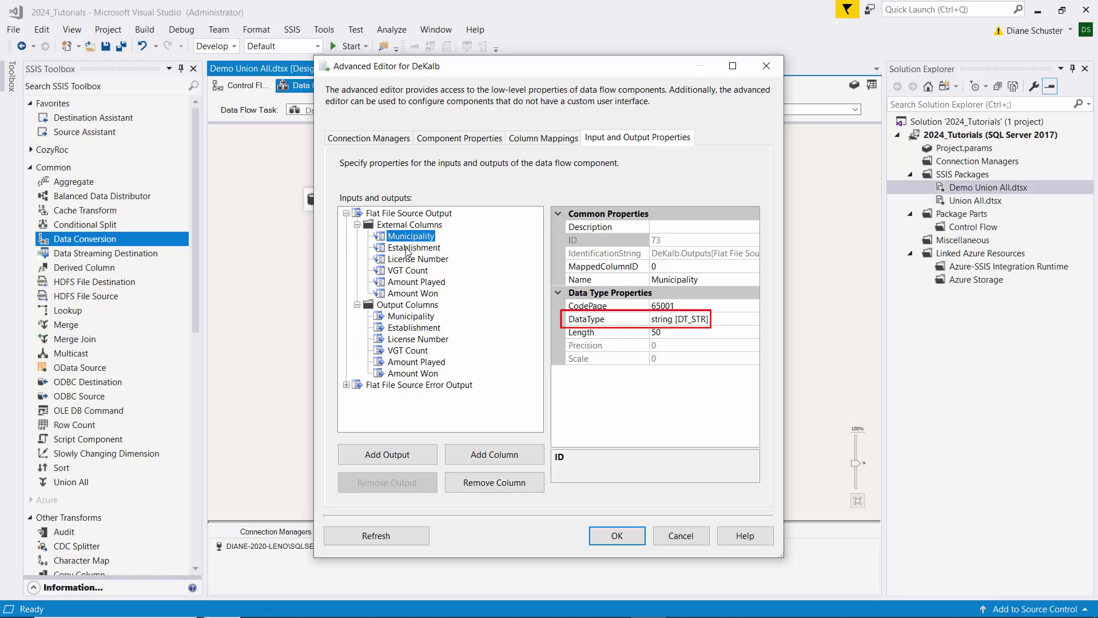
pyautogui.click(407, 249)
pyautogui.click(412, 260)
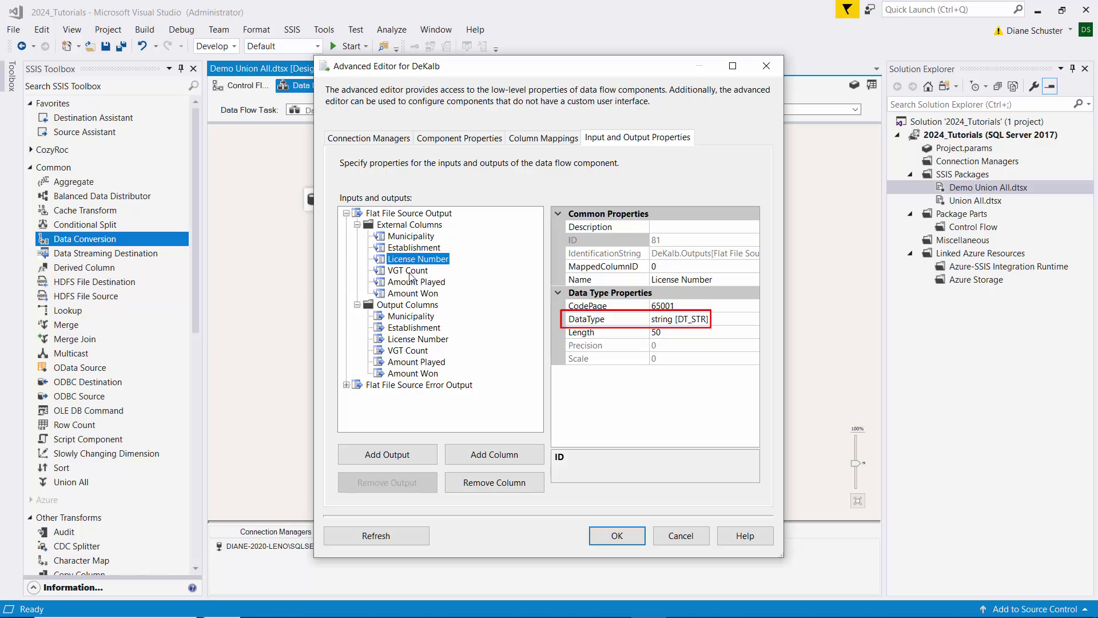
pyautogui.click(409, 271)
pyautogui.click(411, 282)
pyautogui.click(412, 294)
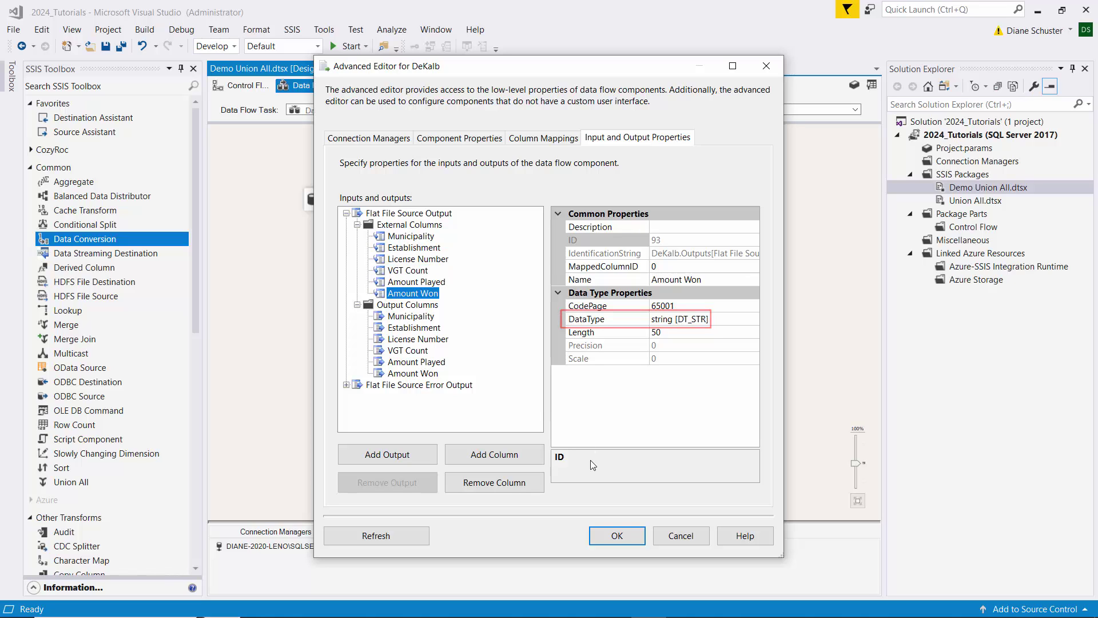
pyautogui.click(617, 535)
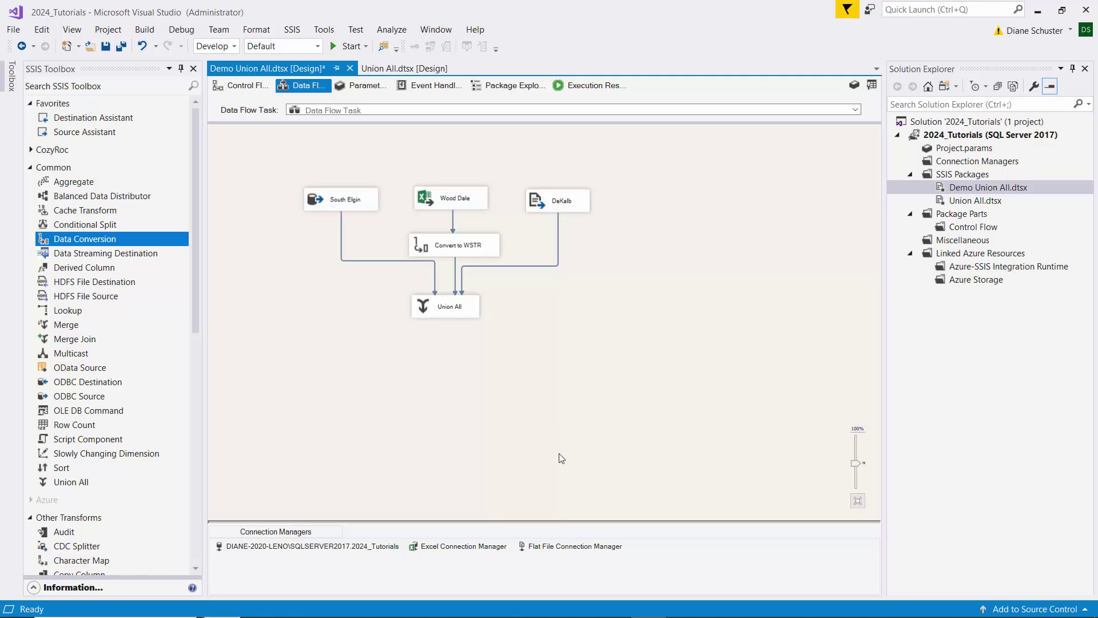
# Step: Set the Municipality column in the Flat File Connection Manager to Unicode string [DT_WSTR] with an output column width of 250
pyautogui.rightClick(573, 547)
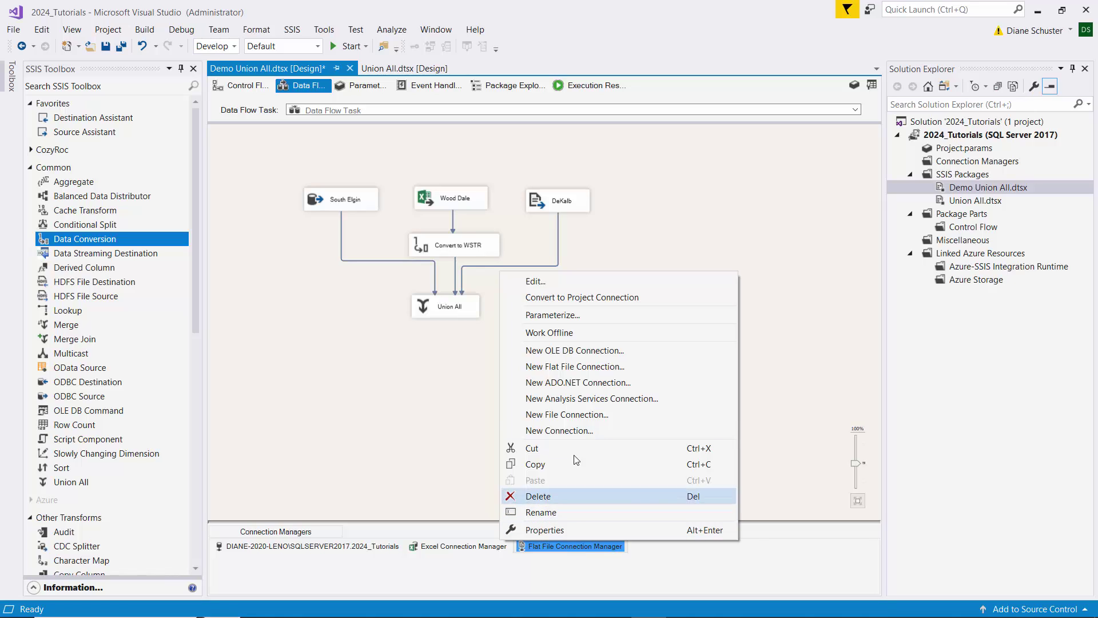
pyautogui.click(569, 281)
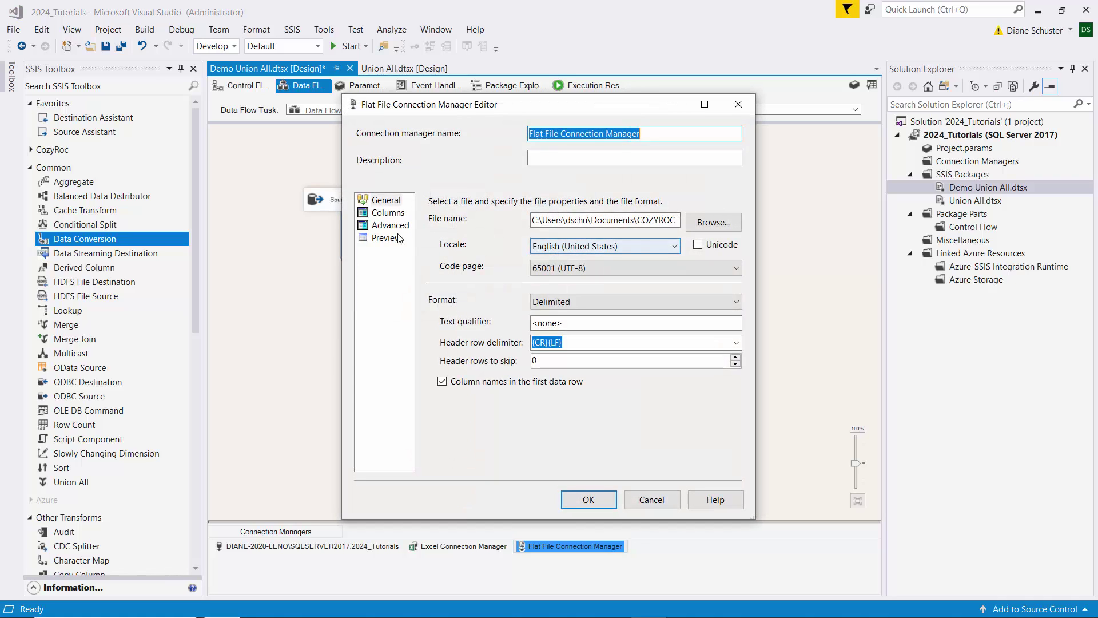
pyautogui.click(389, 227)
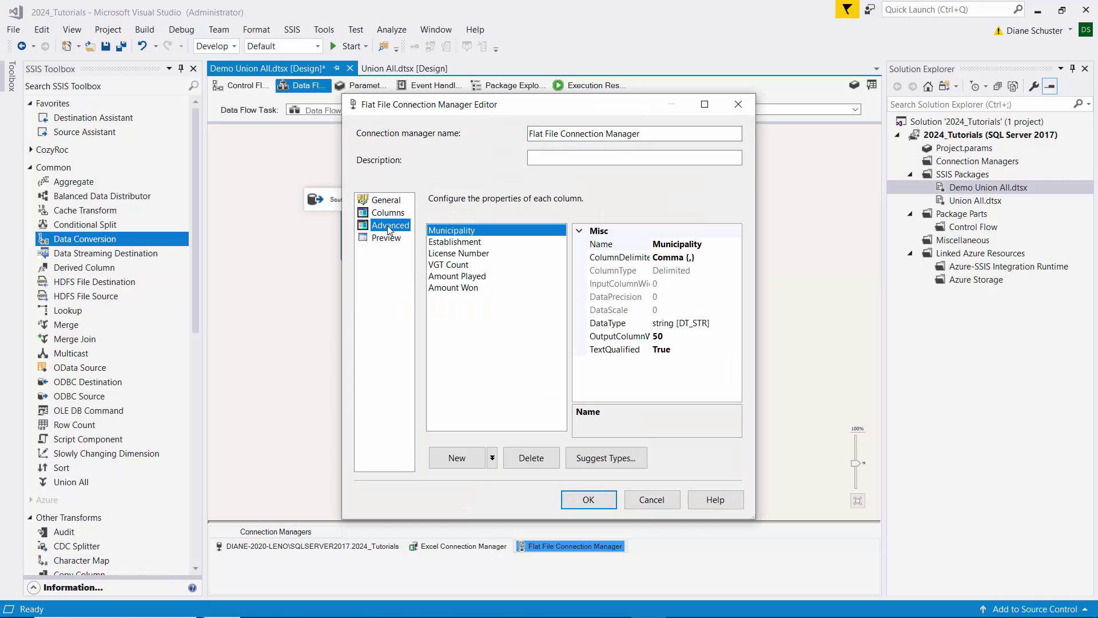
pyautogui.click(715, 326)
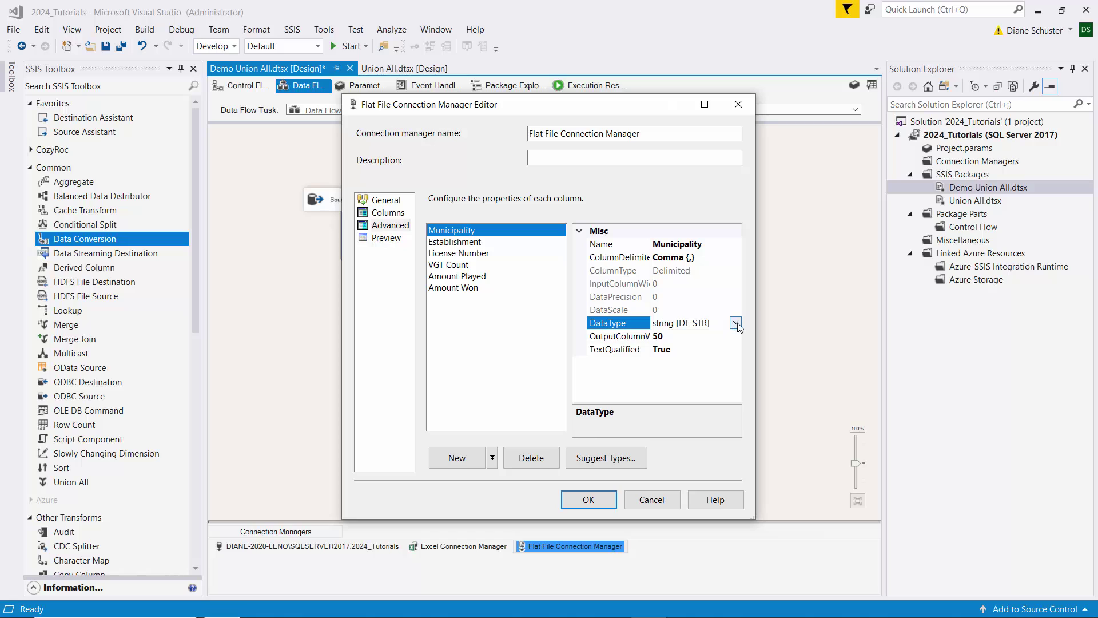
pyautogui.click(735, 323)
pyautogui.scroll(-2, 735, 415)
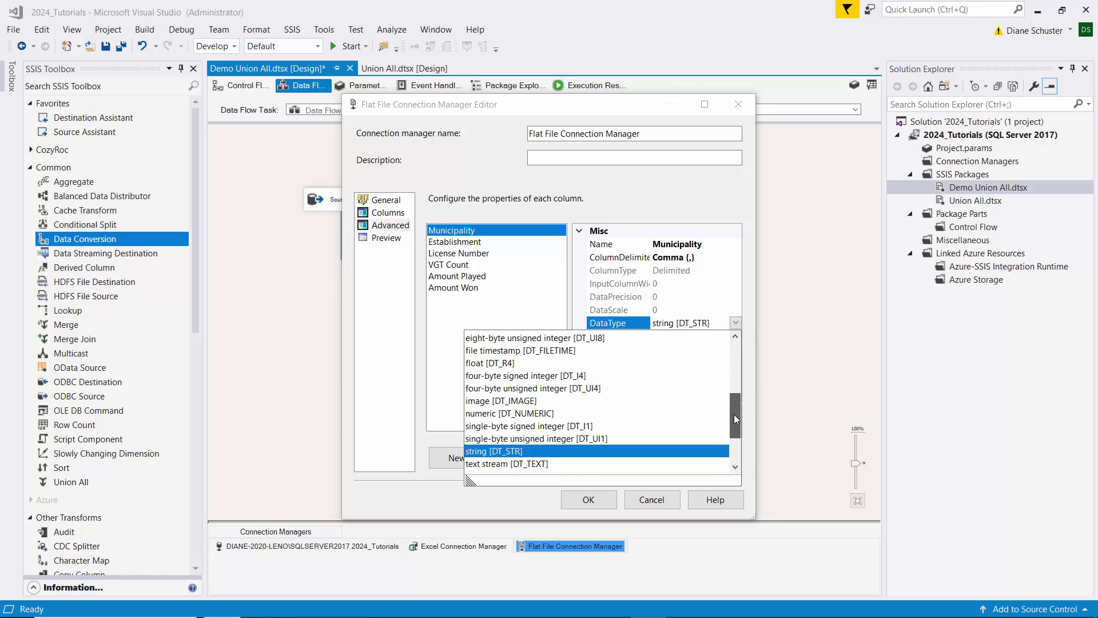
pyautogui.click(546, 437)
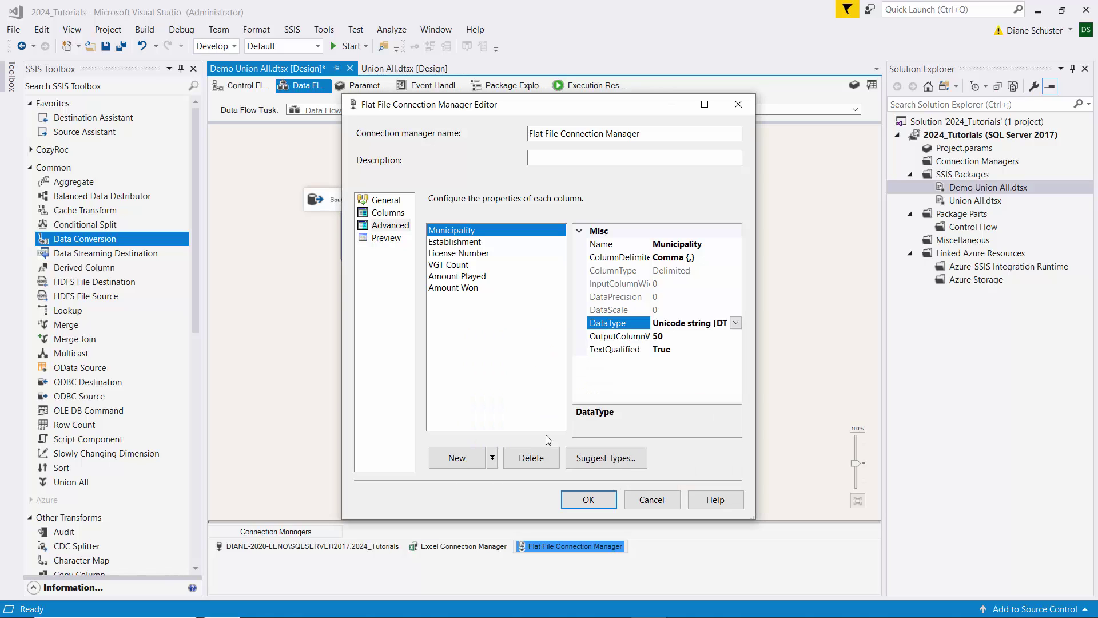
pyautogui.moveTo(837, 529); pyautogui.dragTo(869, 531)
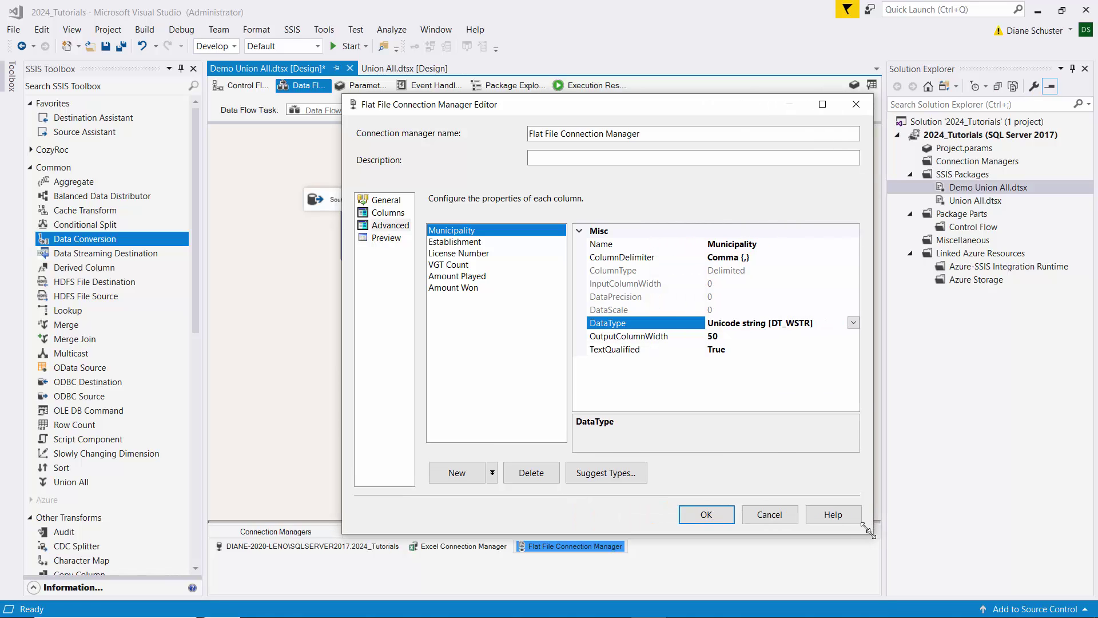
pyautogui.click(710, 336)
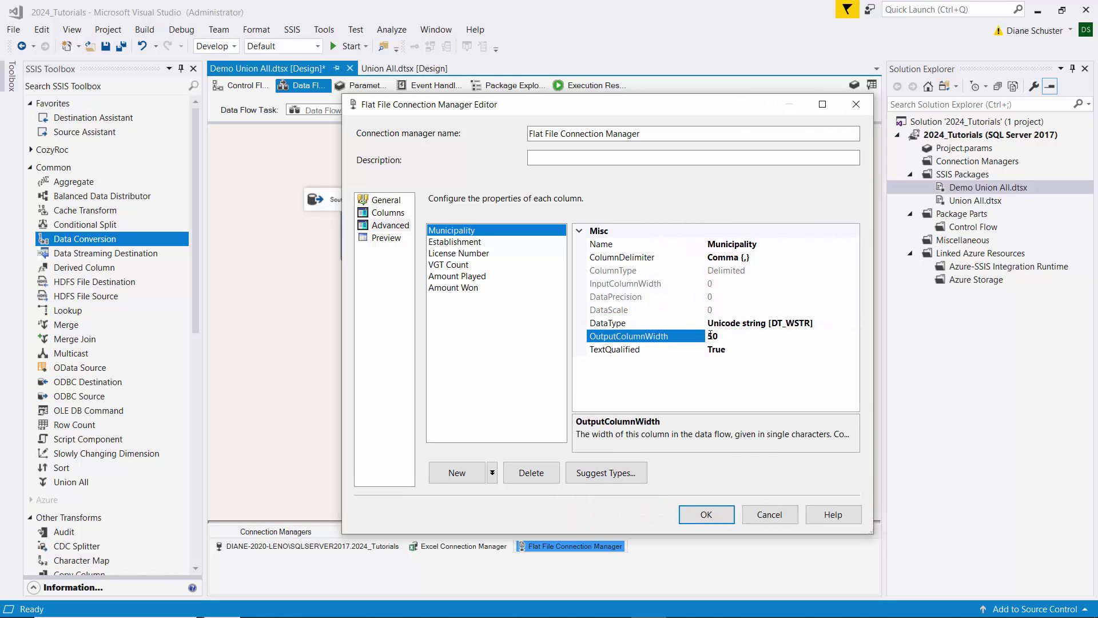
pyautogui.write('2')
# Step: Set the remaining flat file columns, Establishment through Amount Won, to Unicode string [DT_WSTR] with output column width 250 and apply the connection settings
pyautogui.click(447, 244)
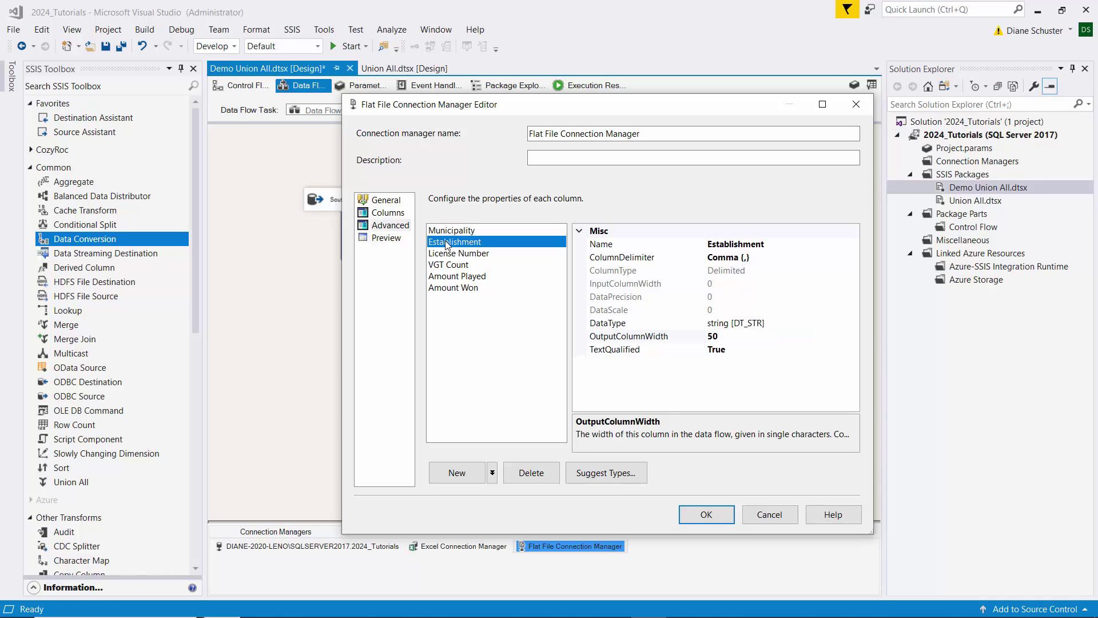
pyautogui.click(792, 324)
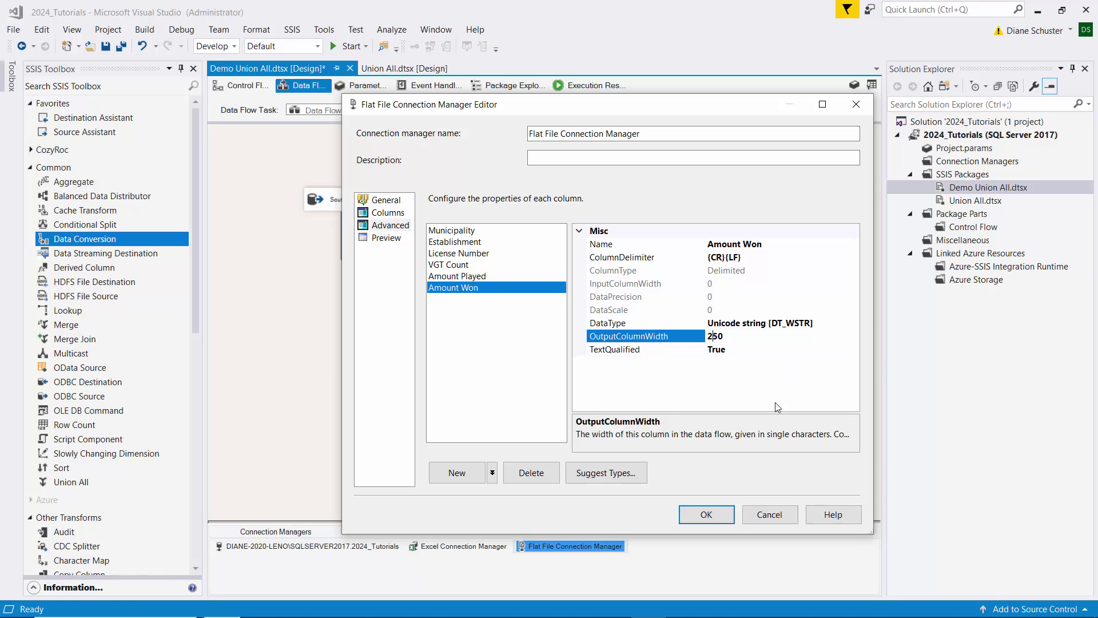
pyautogui.click(717, 518)
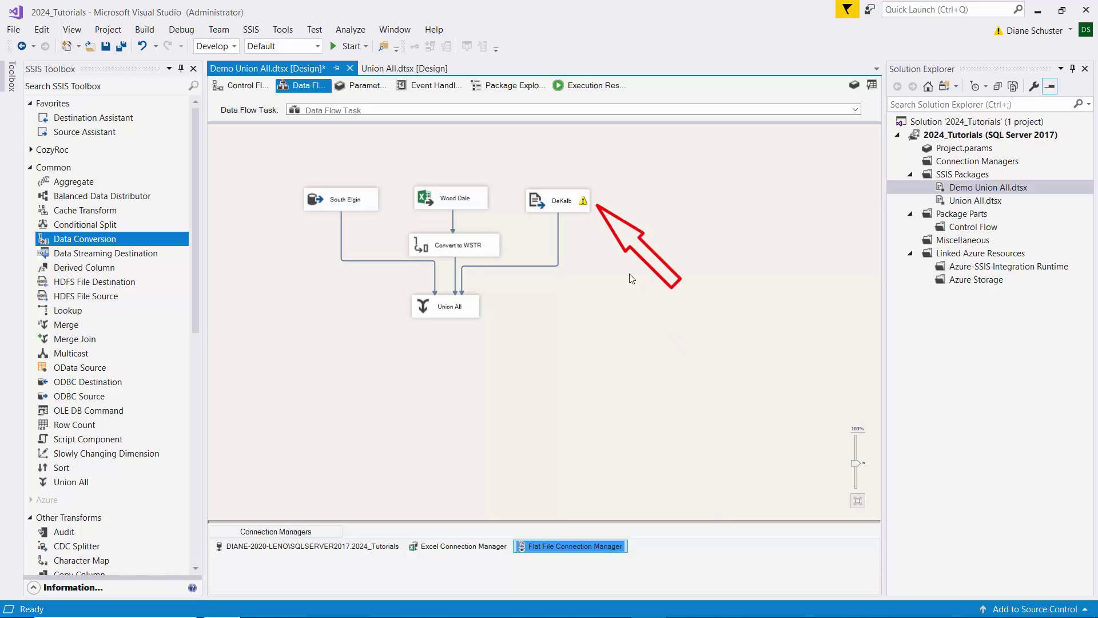
# Step: Replace the DeKalb source's output column metadata with the external columns' metadata, review its column mappings and apply the source settings
pyautogui.doubleClick(581, 200)
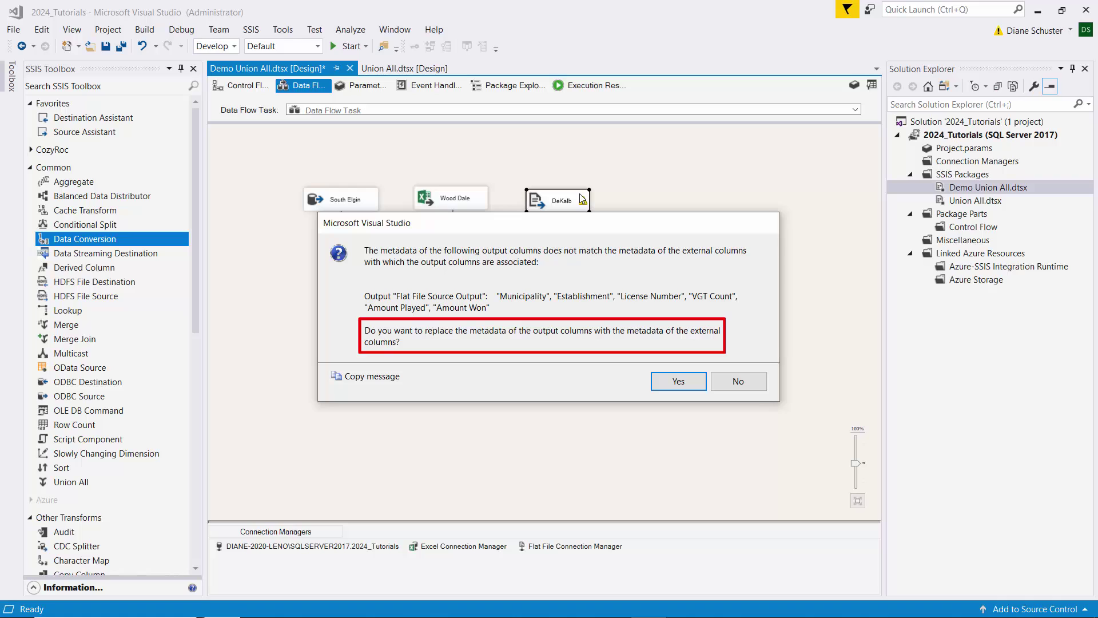
pyautogui.click(690, 382)
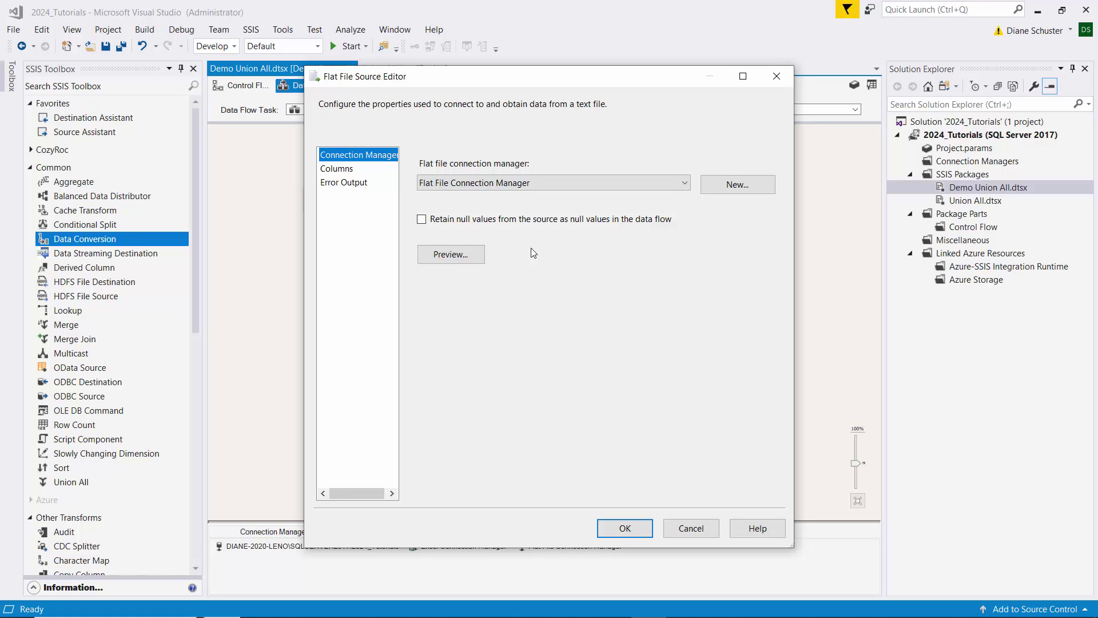
pyautogui.click(339, 169)
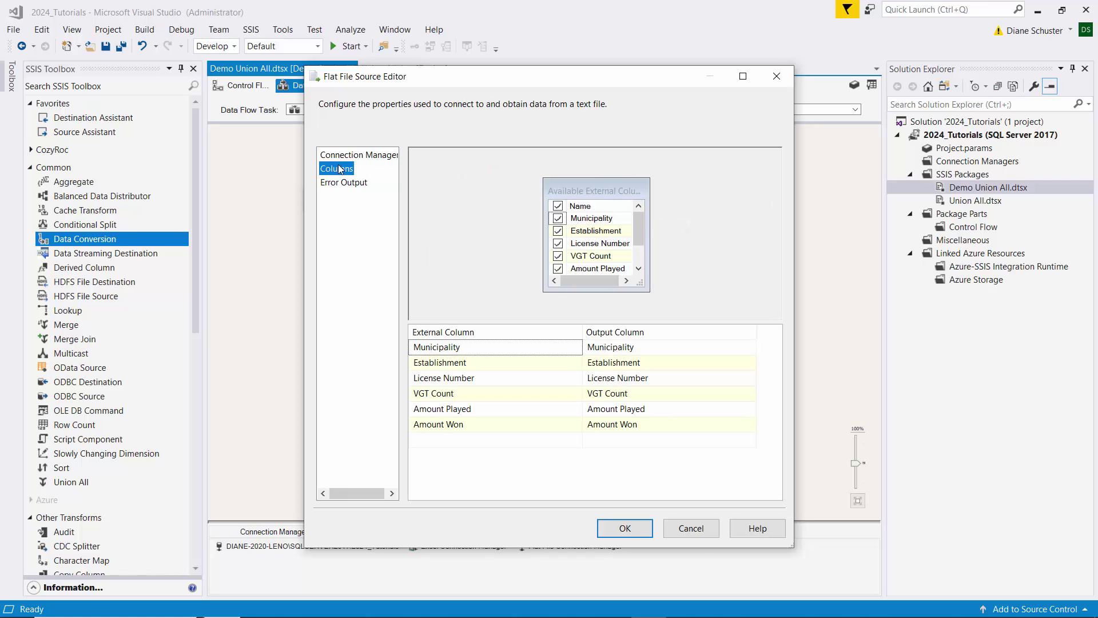
pyautogui.click(625, 528)
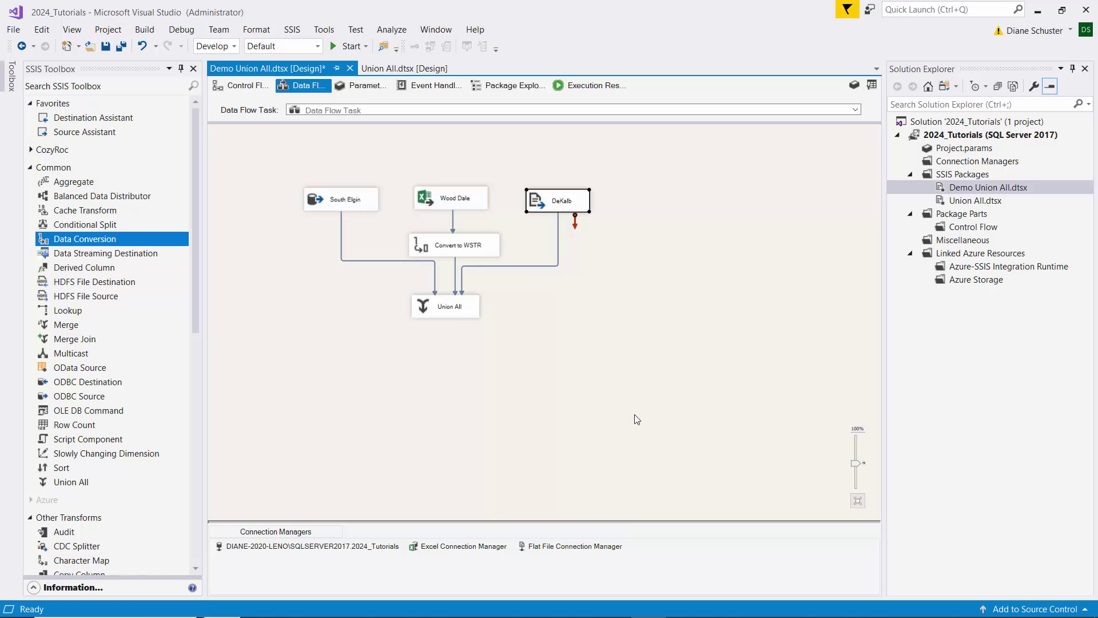
# Step: Open the Union All transformation for editing with all inputs in view and map Union All Input 3's Municipality to the Municipality output column
pyautogui.doubleClick(470, 308)
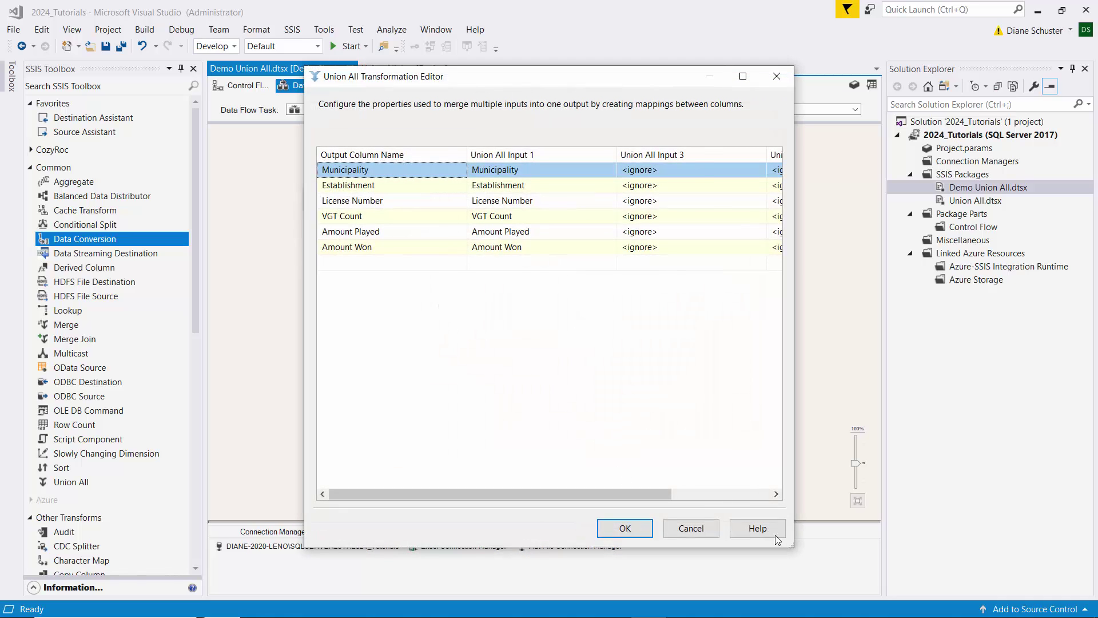
pyautogui.moveTo(792, 546); pyautogui.dragTo(964, 578)
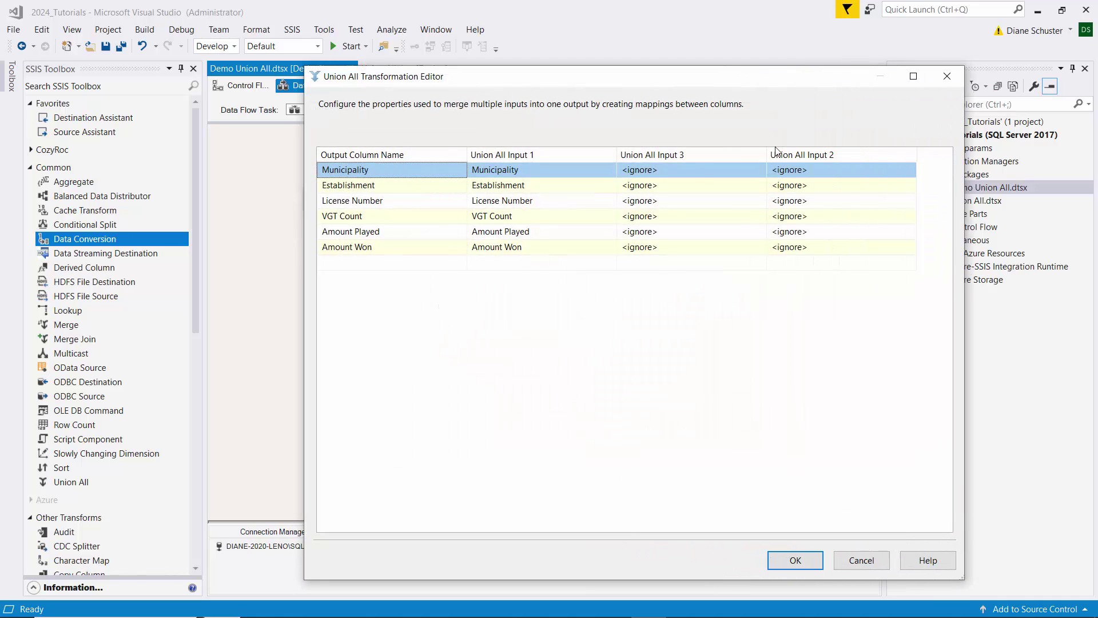
pyautogui.moveTo(741, 76); pyautogui.dragTo(635, 32)
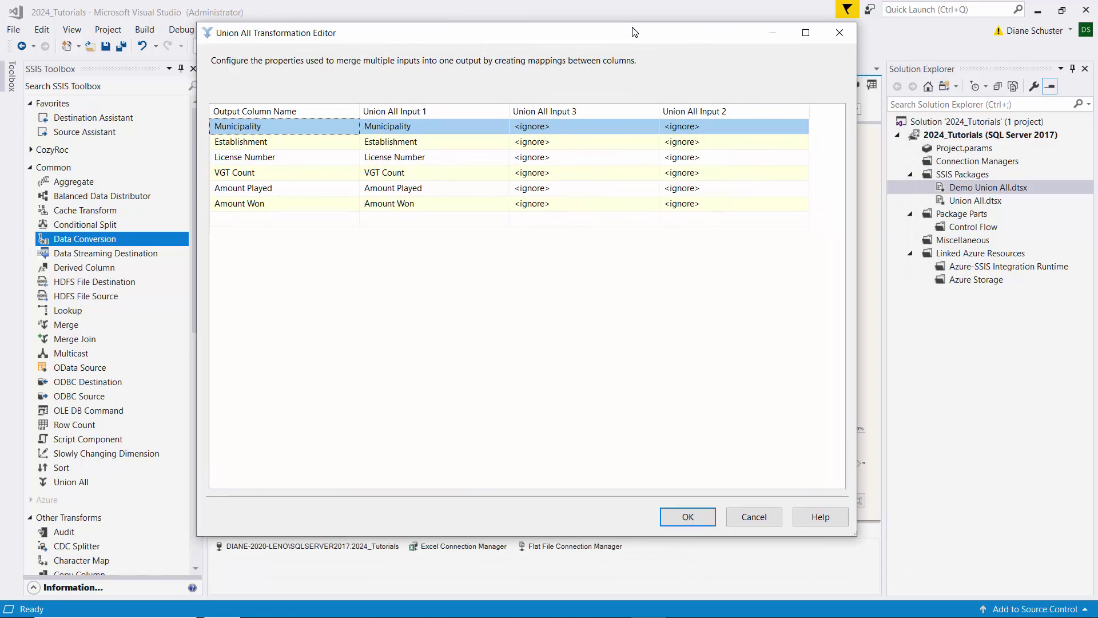
pyautogui.click(612, 127)
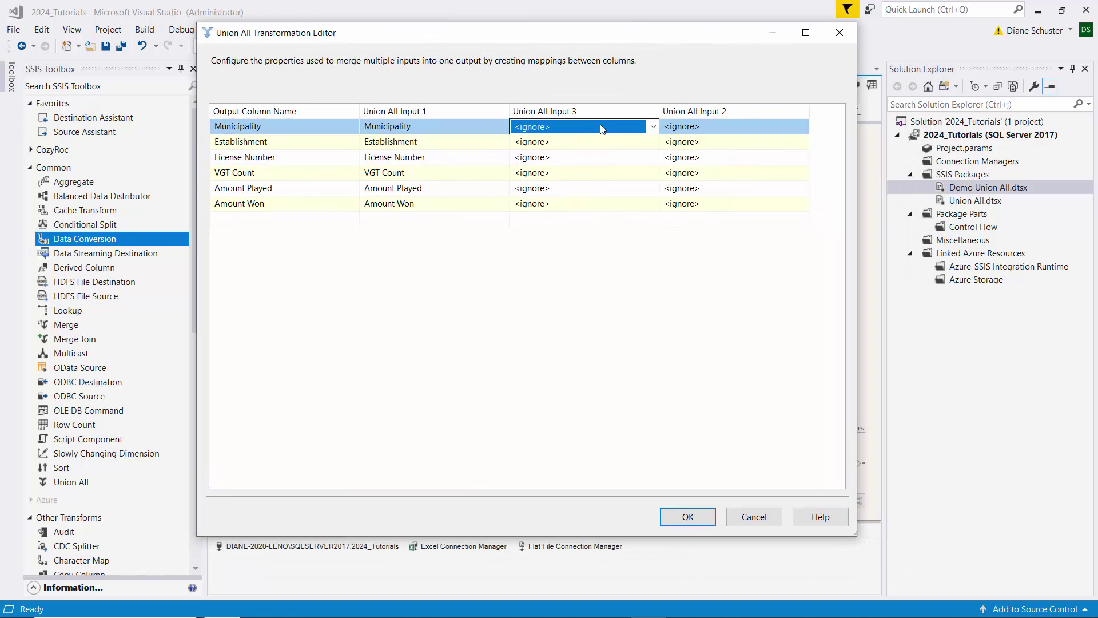
pyautogui.click(654, 129)
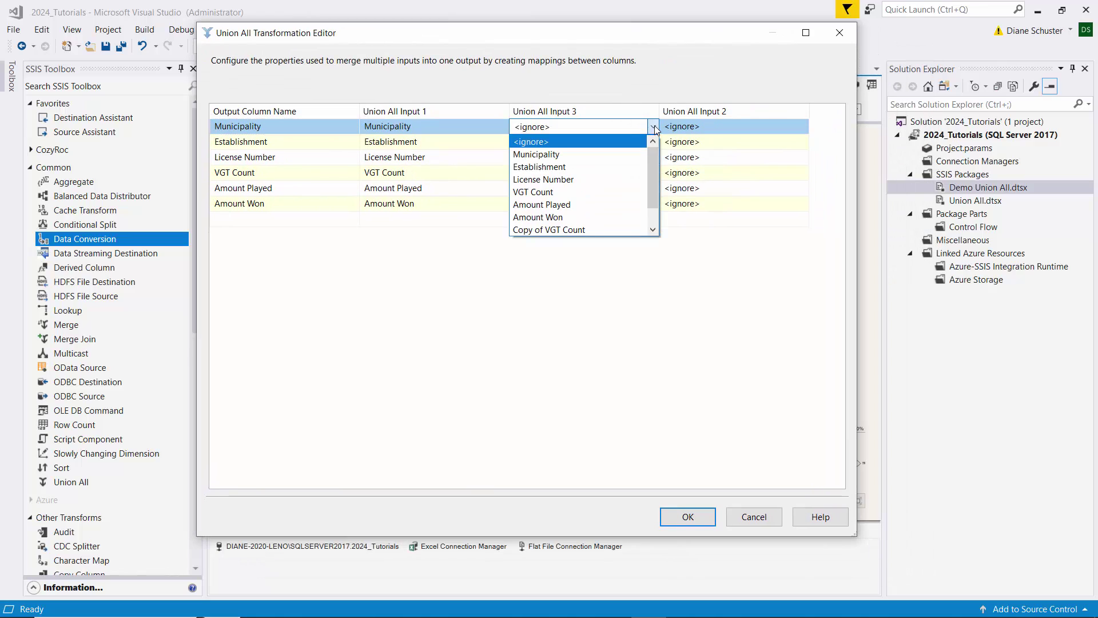
pyautogui.click(556, 156)
# Step: Map Establishment and License Number from Union All Input 3 to the output columns of the same names
pyautogui.click(610, 144)
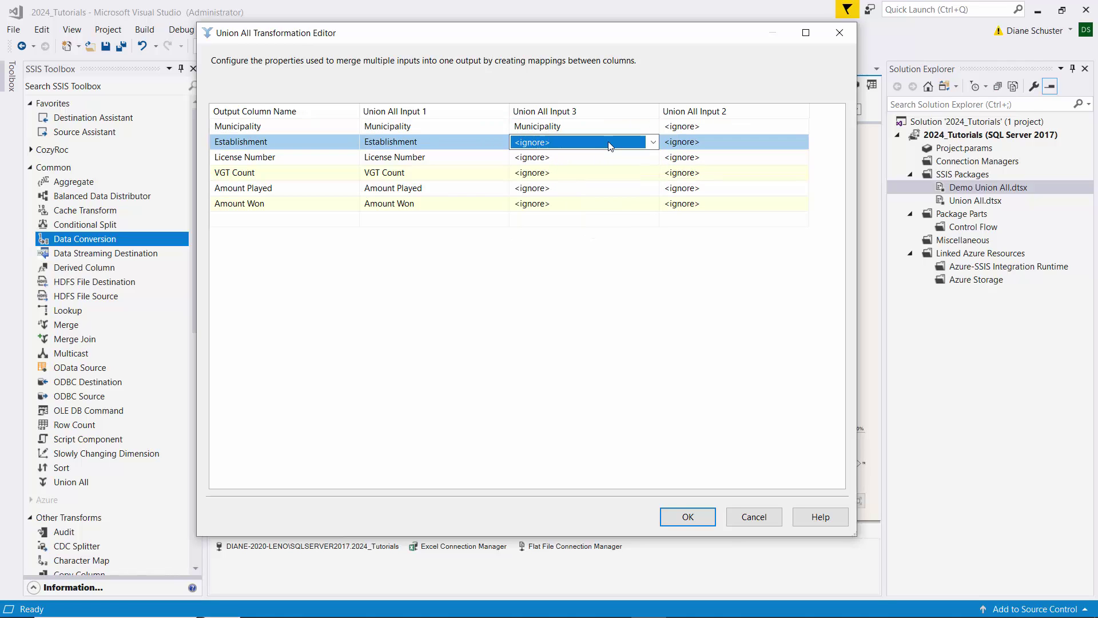
pyautogui.click(652, 141)
pyautogui.click(643, 155)
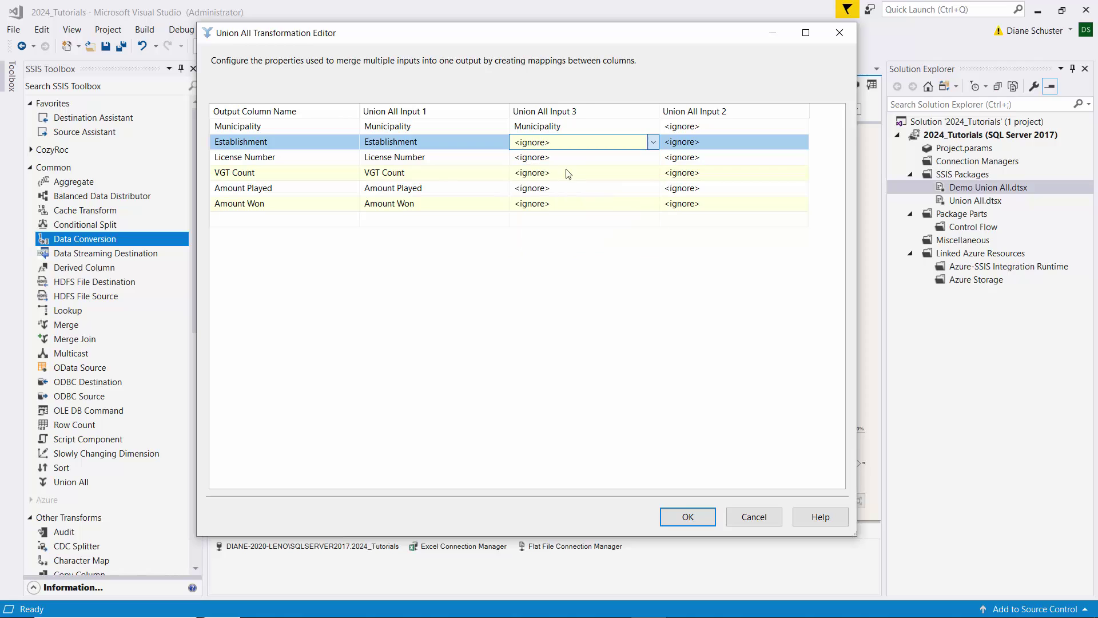
pyautogui.press('Down')
pyautogui.press('Down')
pyautogui.click(563, 159)
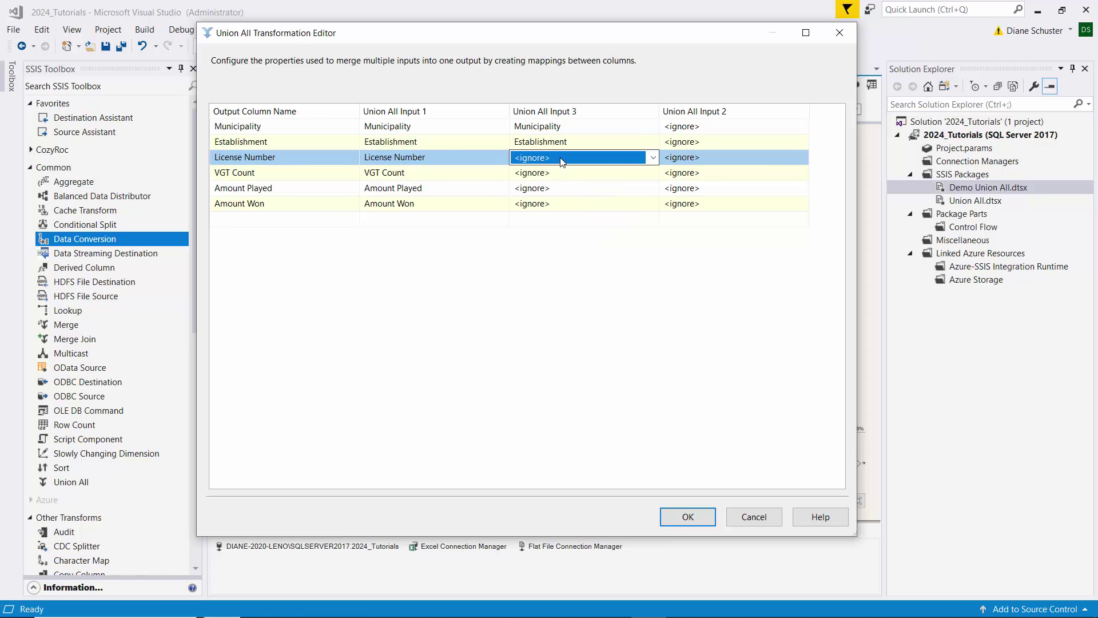
pyautogui.click(653, 158)
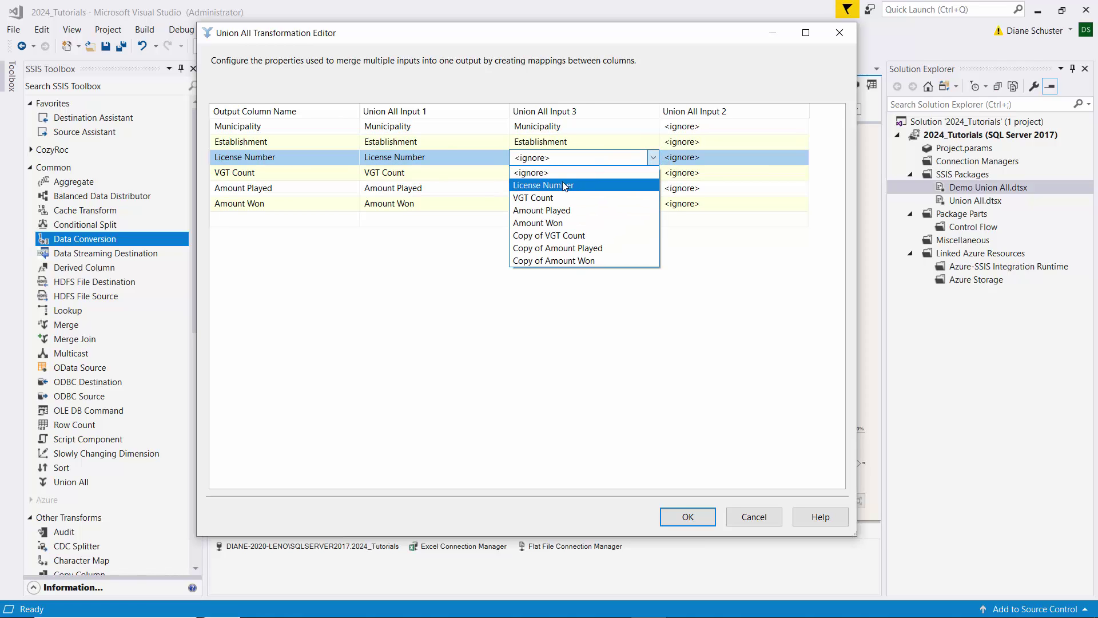
pyautogui.click(563, 185)
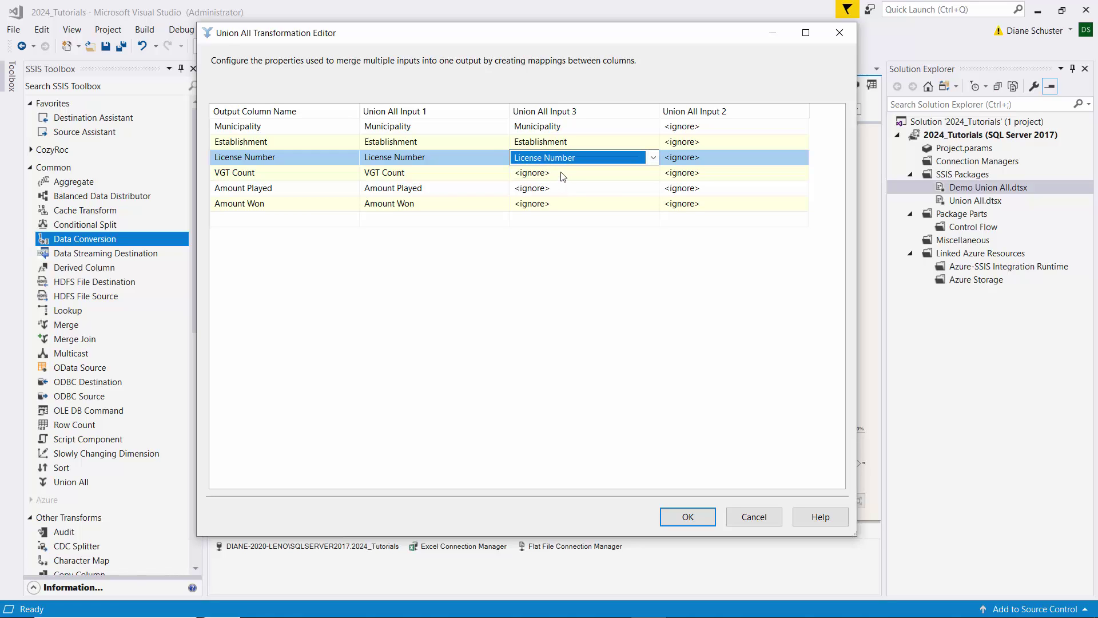
# Step: For Union All Input 3, map Copy of VGT Count, Copy of Amount Played and Copy of Amount Won to their matching output columns
pyautogui.click(563, 173)
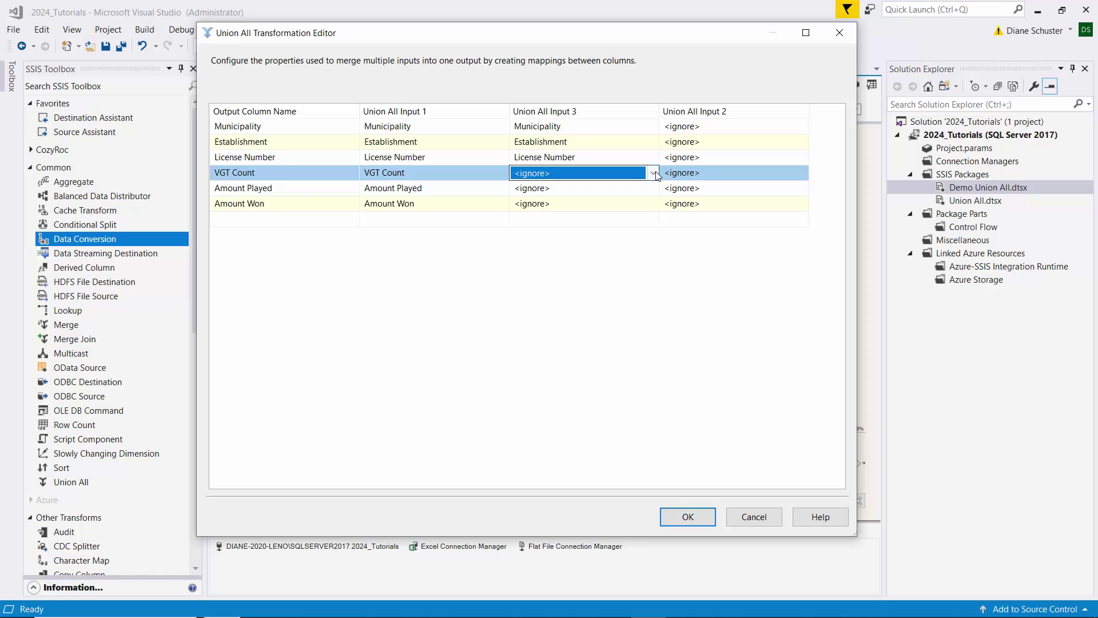
pyautogui.click(654, 173)
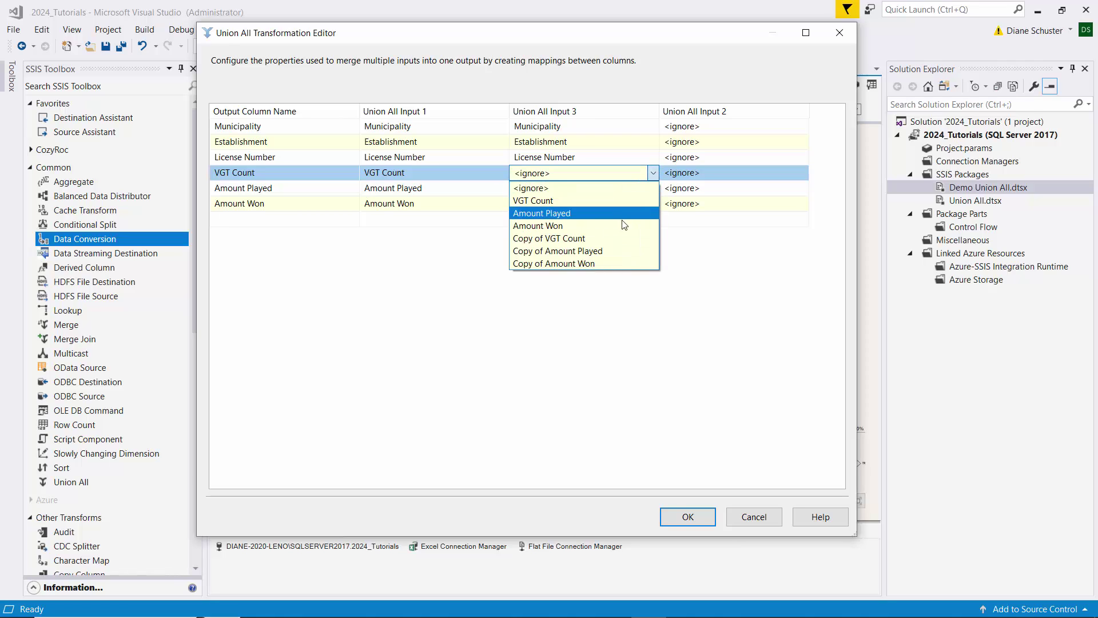
pyautogui.click(579, 239)
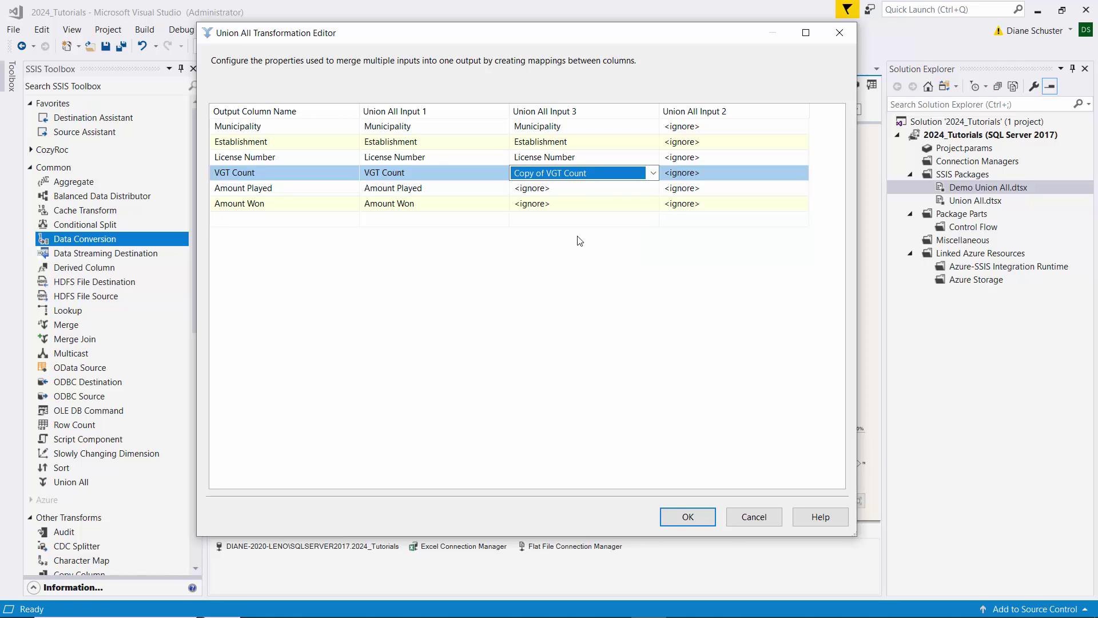
pyautogui.click(585, 191)
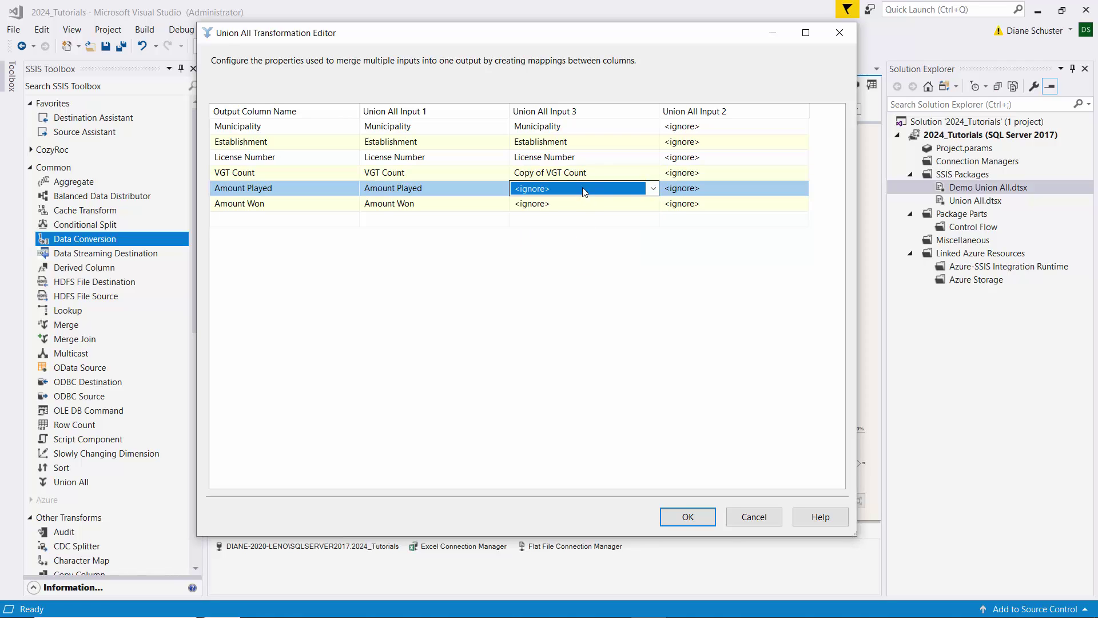
pyautogui.click(653, 188)
pyautogui.click(567, 254)
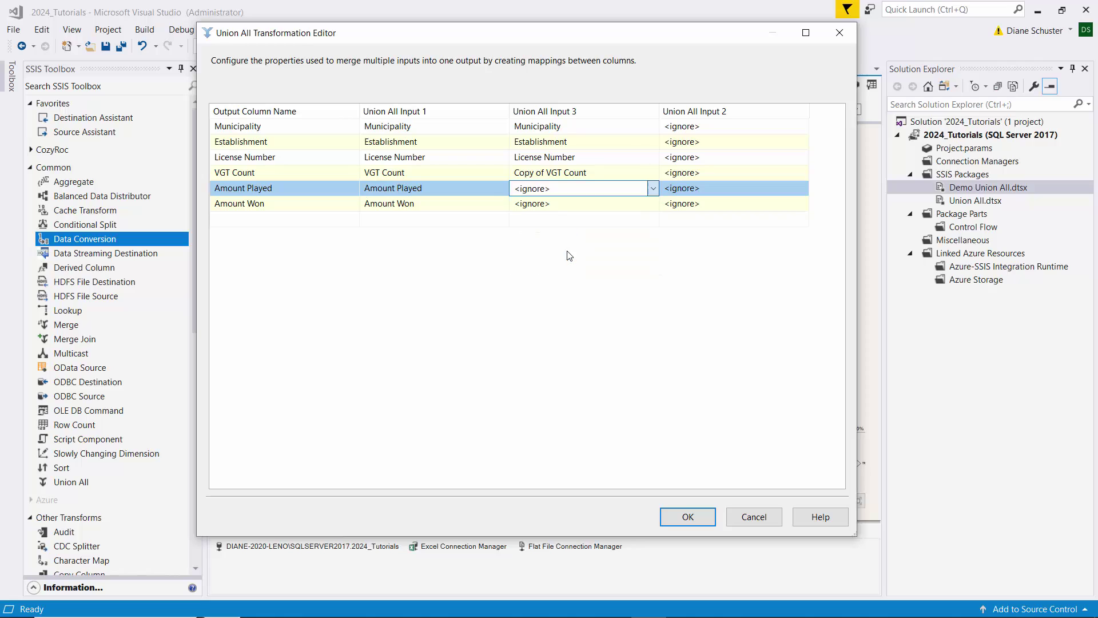
pyautogui.click(562, 205)
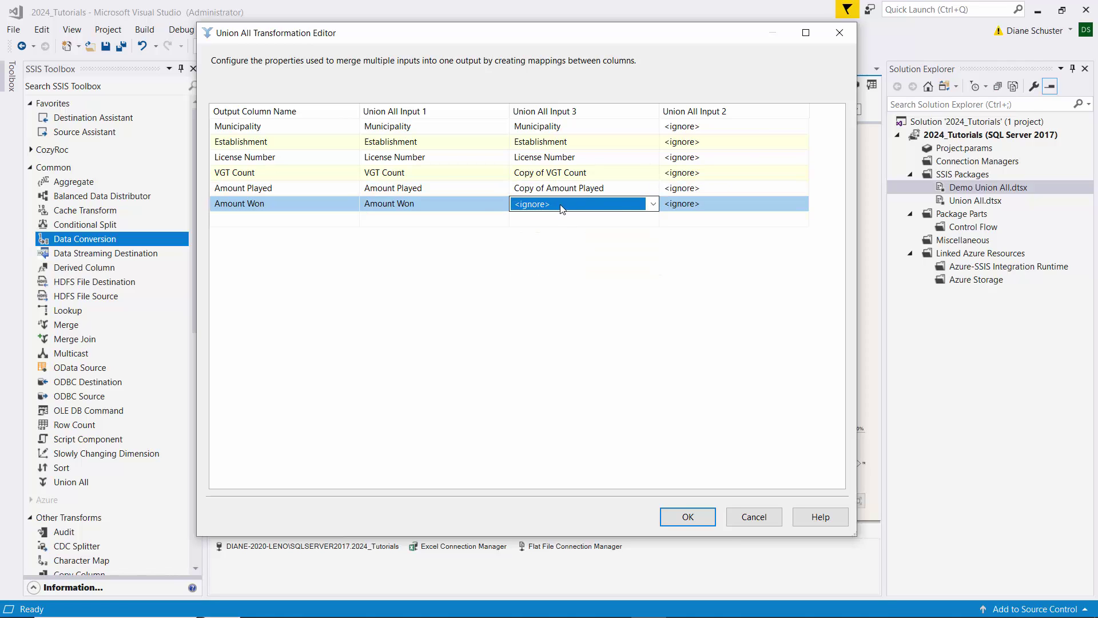
pyautogui.click(653, 204)
pyautogui.click(598, 268)
# Step: Map Municipality, Establishment and License Number from Union All Input 2 to the output columns of the same names
pyautogui.click(735, 127)
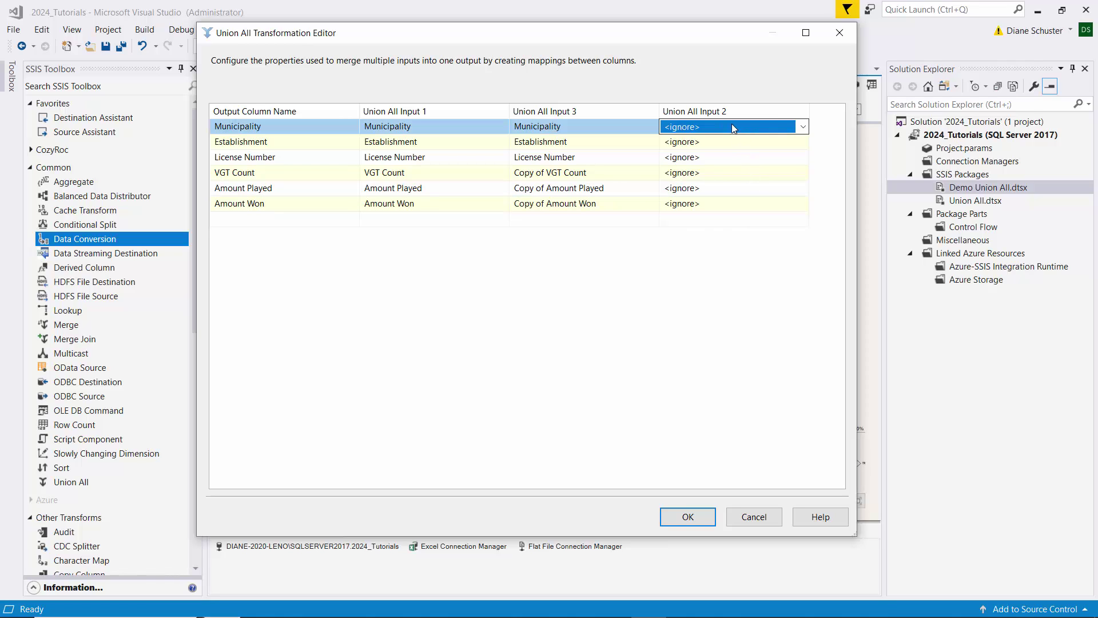
pyautogui.click(803, 128)
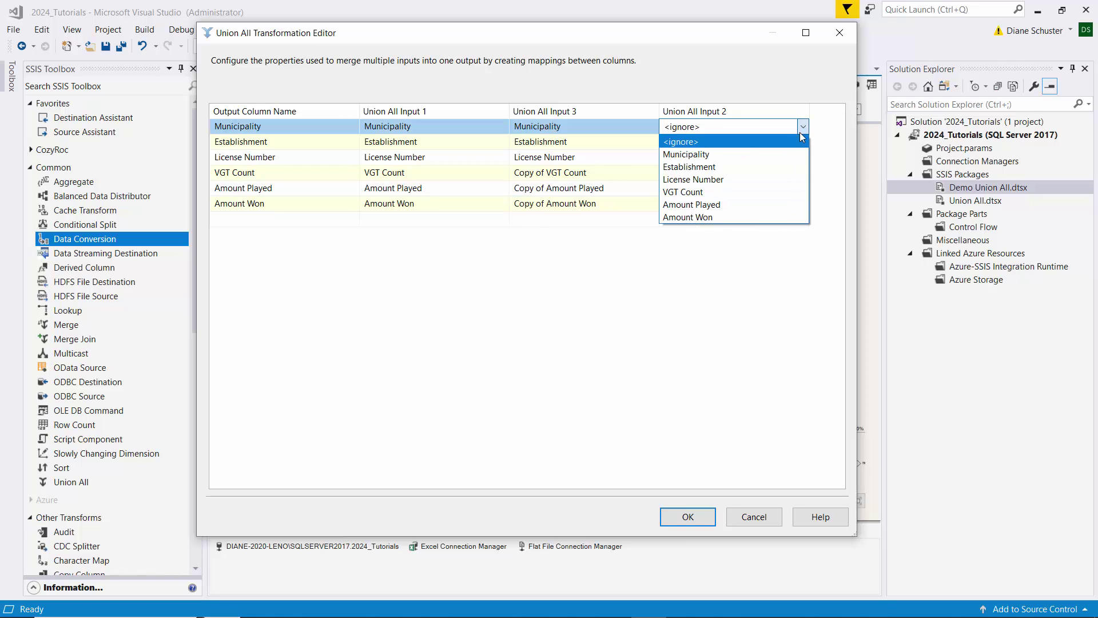
pyautogui.click(715, 154)
pyautogui.click(715, 143)
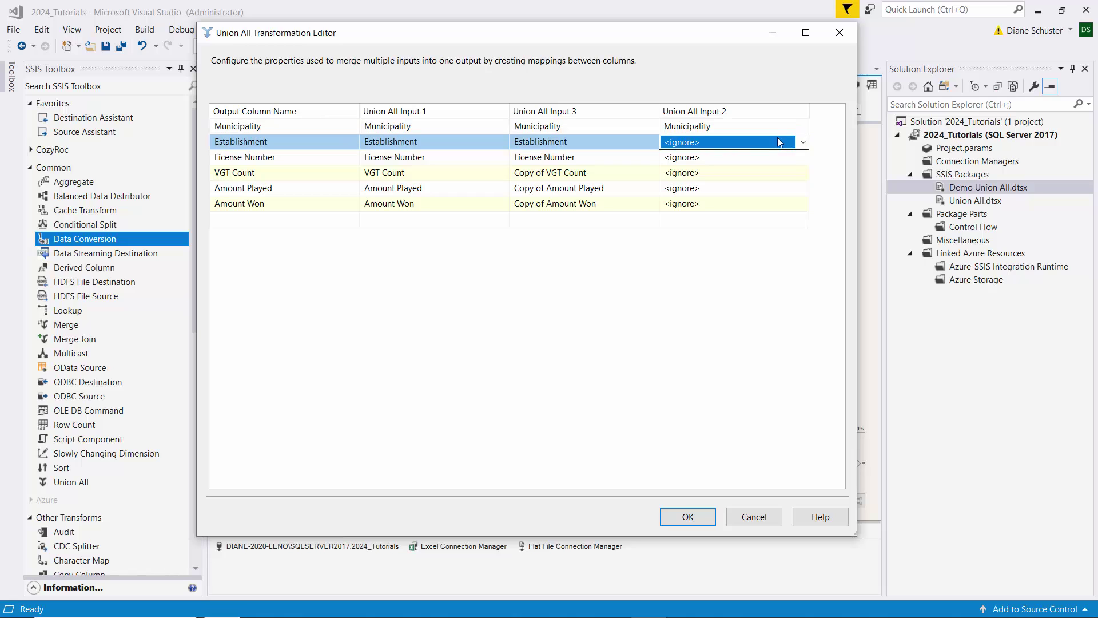
pyautogui.click(803, 142)
pyautogui.click(707, 175)
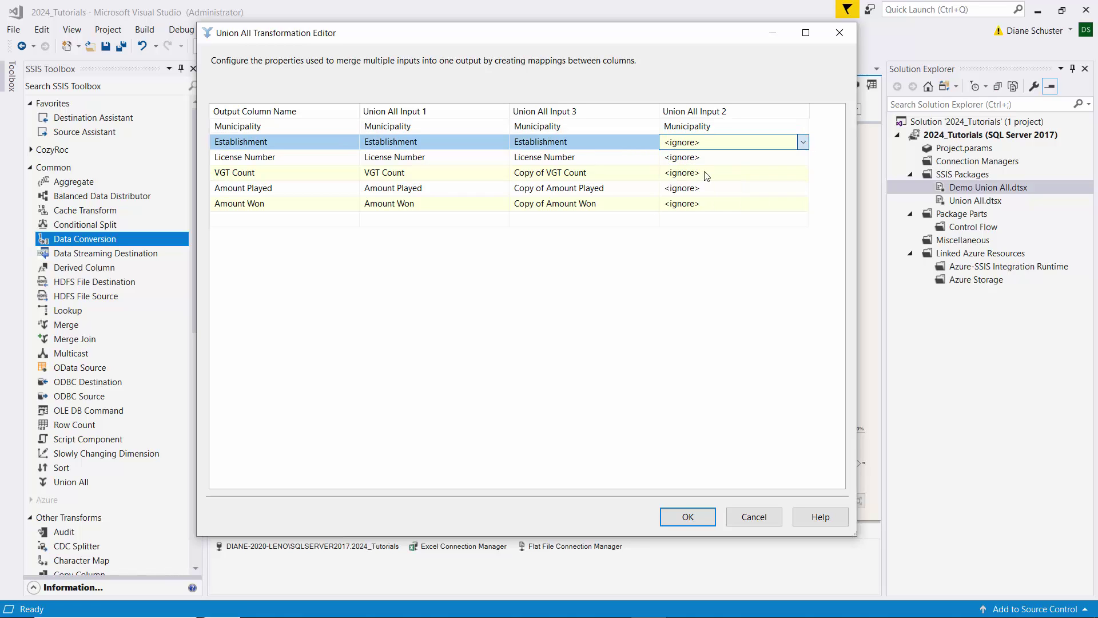
pyautogui.click(743, 157)
pyautogui.click(803, 157)
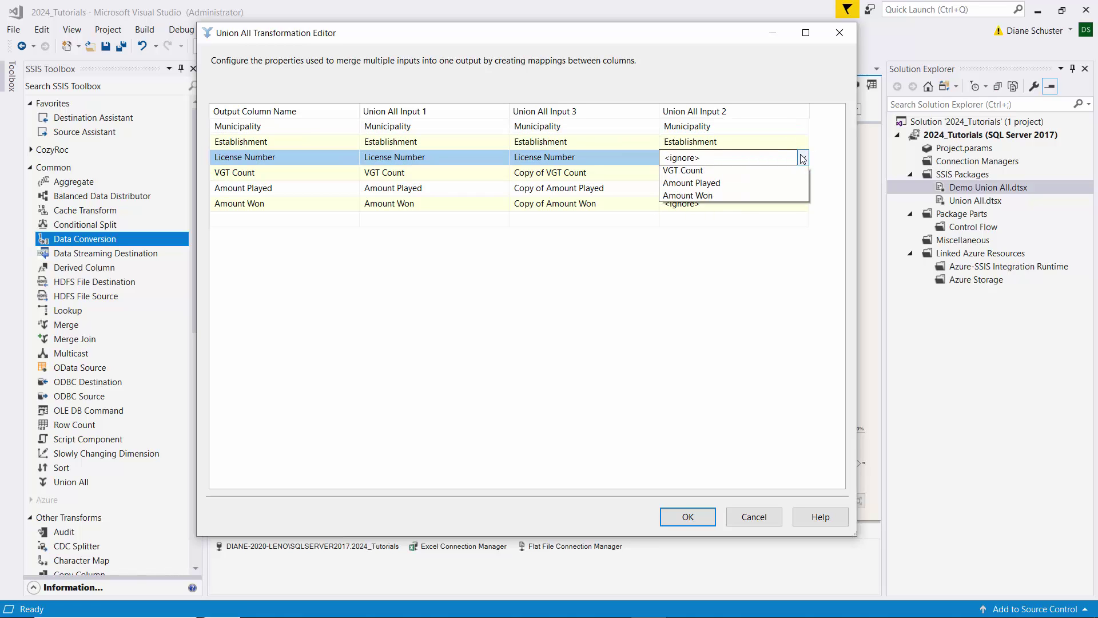
pyautogui.click(712, 183)
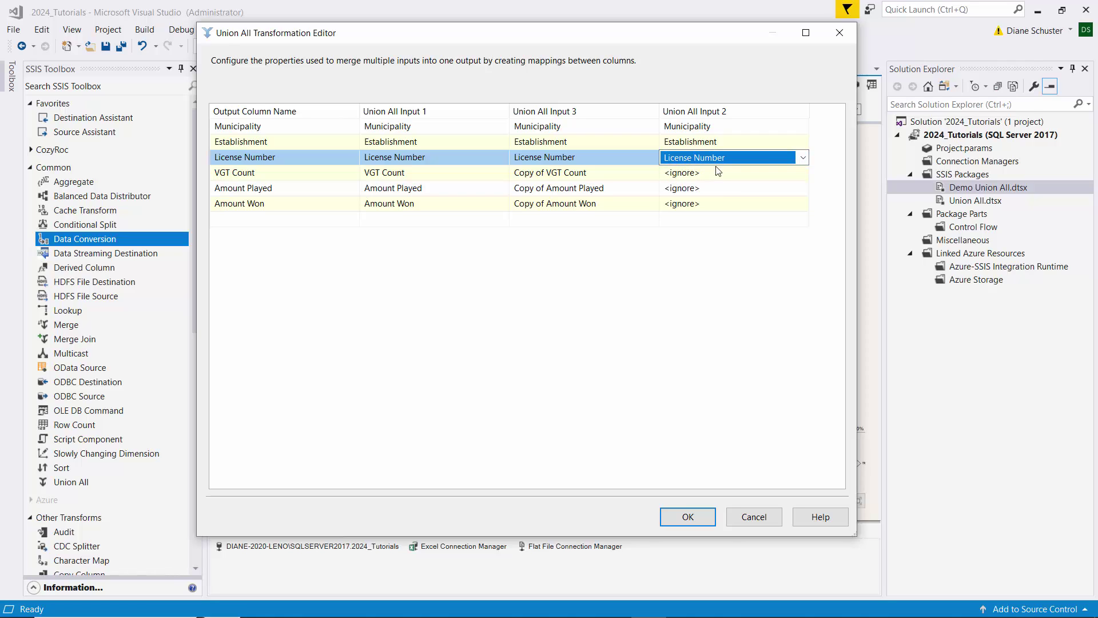
# Step: Map VGT Count, Amount Played and Amount Won from Union All Input 2 to the matching output columns and apply the Union All settings
pyautogui.click(718, 171)
pyautogui.click(803, 173)
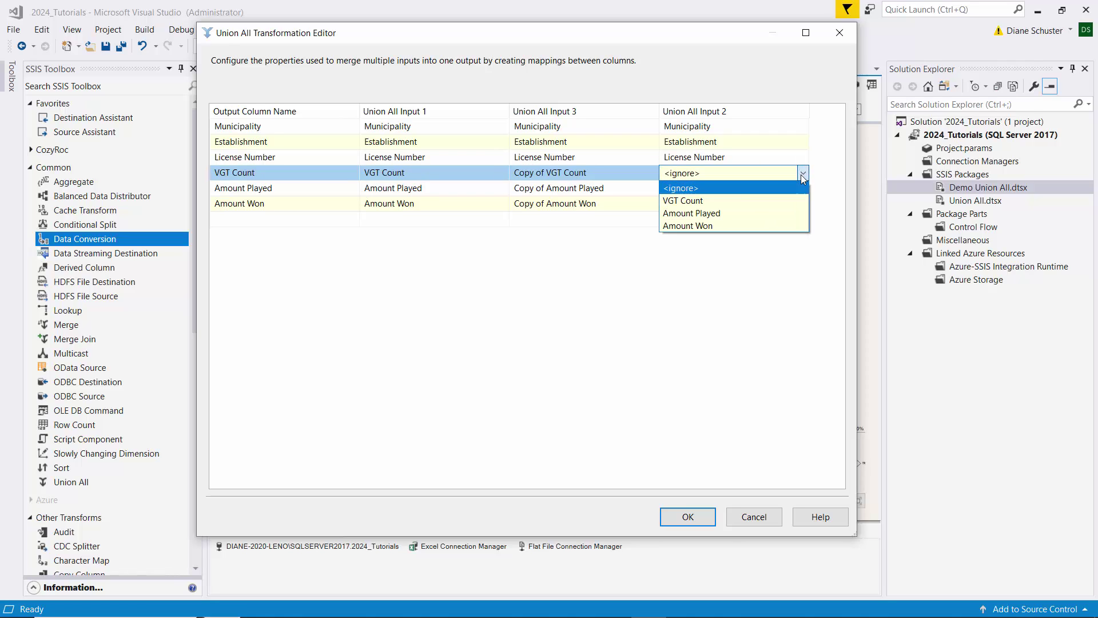
pyautogui.click(712, 200)
pyautogui.click(726, 188)
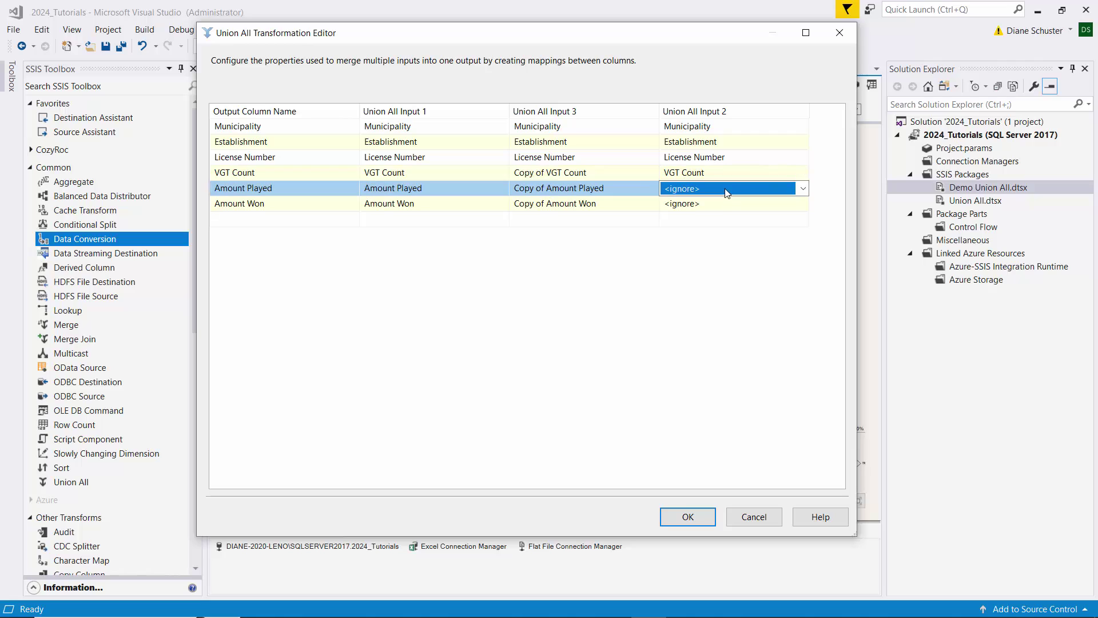
pyautogui.click(803, 188)
pyautogui.click(728, 222)
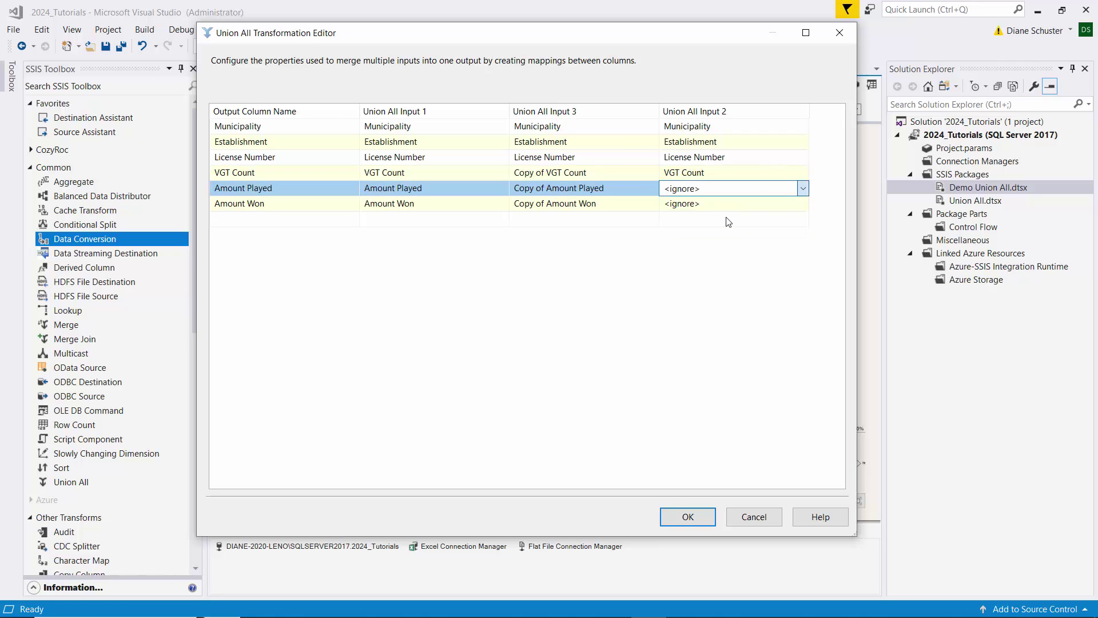
pyautogui.click(803, 203)
pyautogui.click(803, 203)
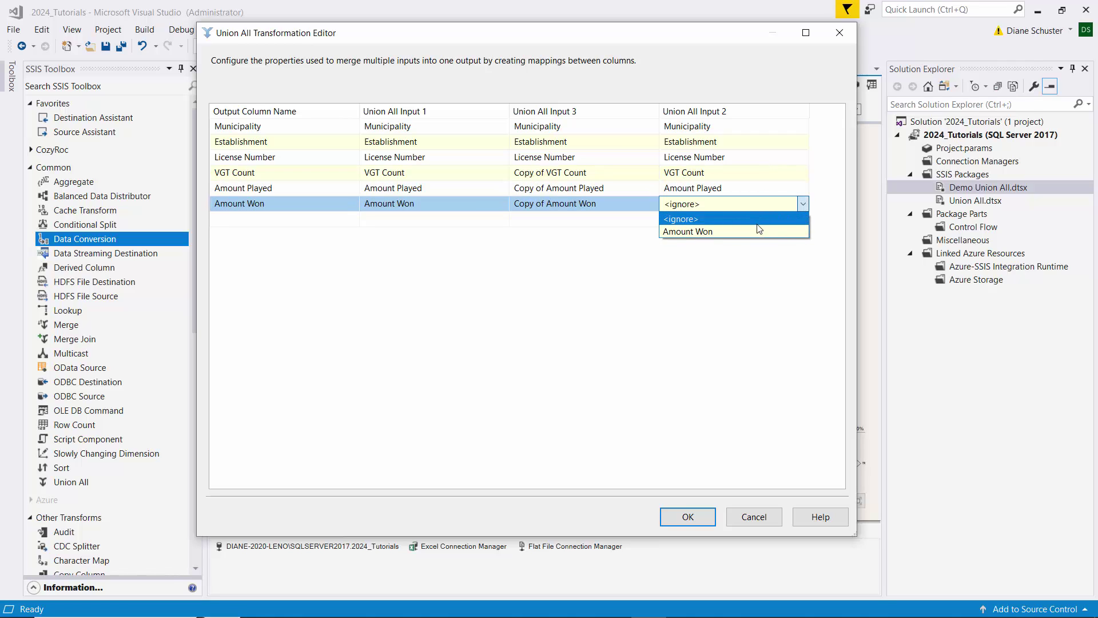
pyautogui.click(758, 230)
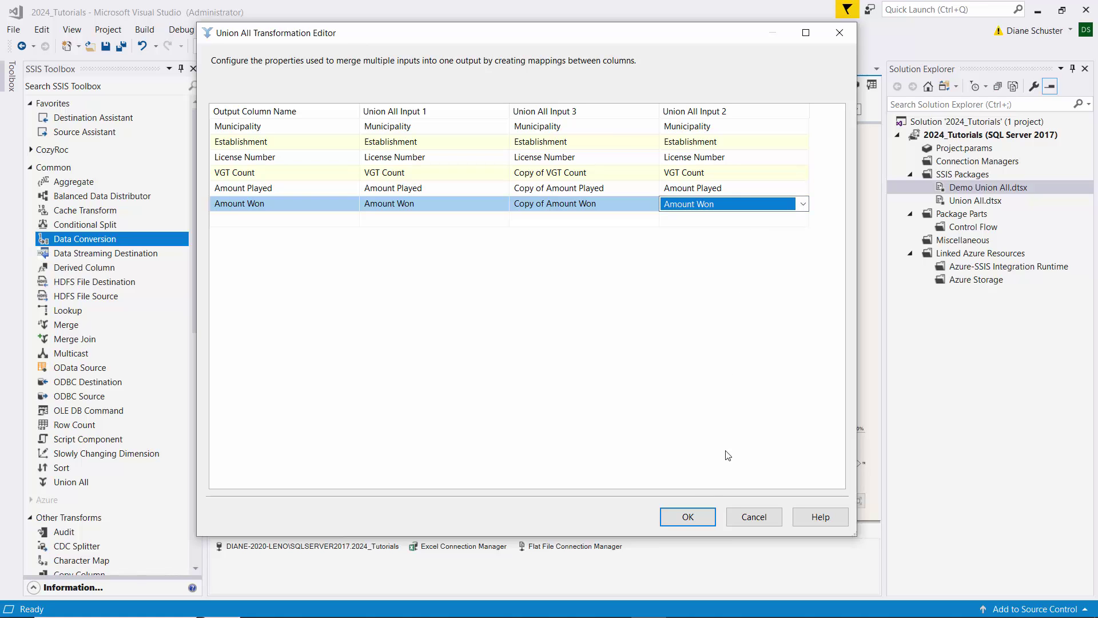
pyautogui.click(688, 517)
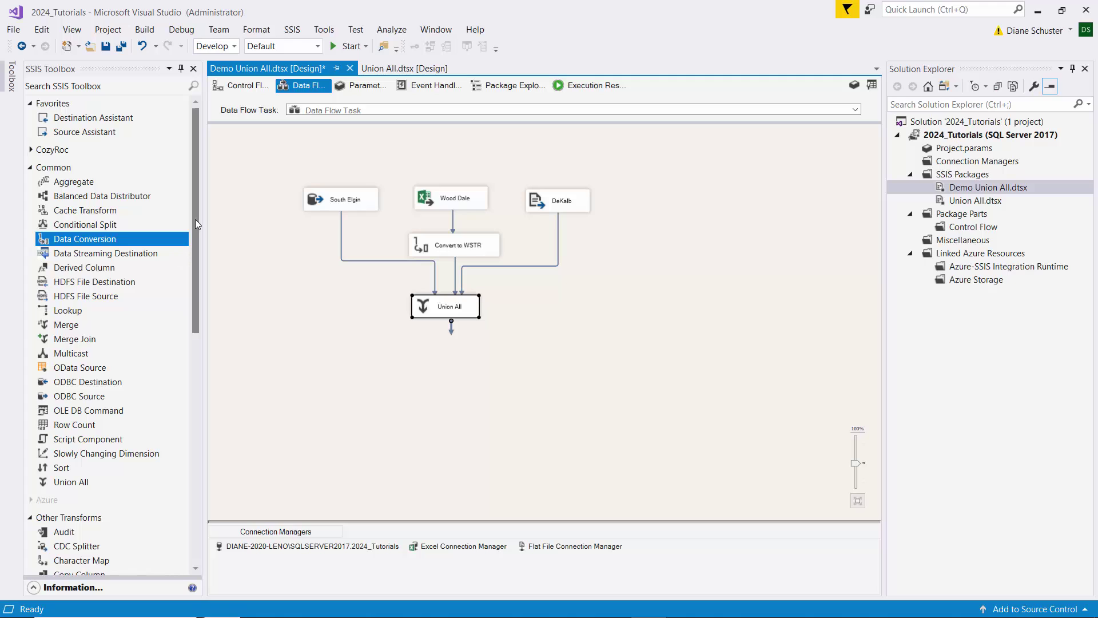
# Step: Add an OLE DB Destination named CombinedGamingData below Union All and connect the Union All output to it
pyautogui.moveTo(195, 218); pyautogui.dragTo(220, 469)
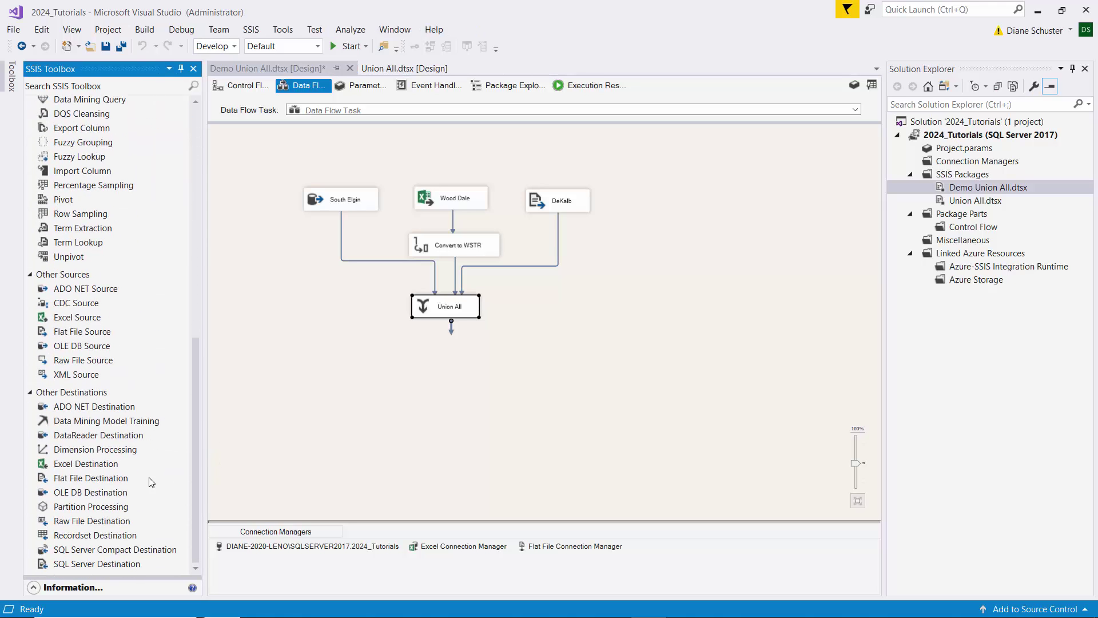
pyautogui.moveTo(82, 492); pyautogui.dragTo(394, 342)
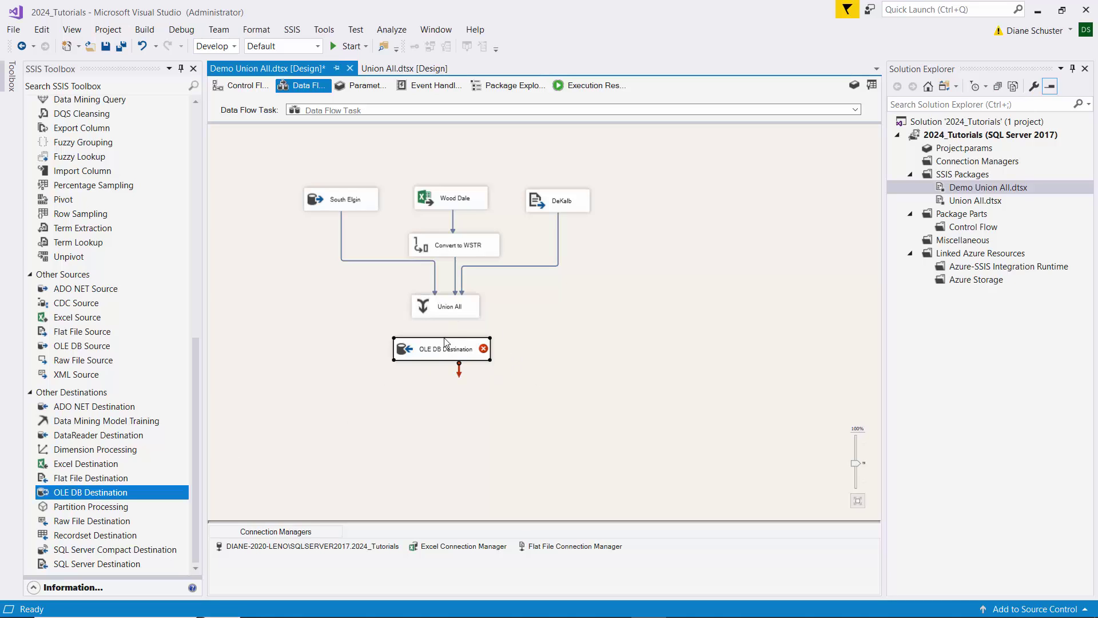
pyautogui.click(424, 350)
pyautogui.write('Combined')
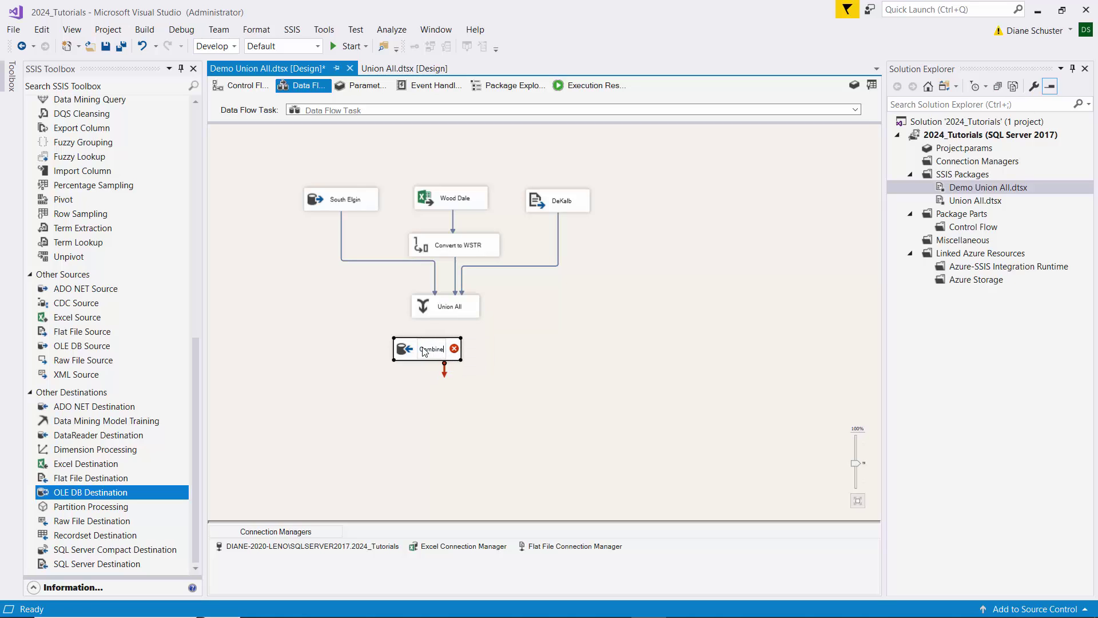
pyautogui.write('Gamin')
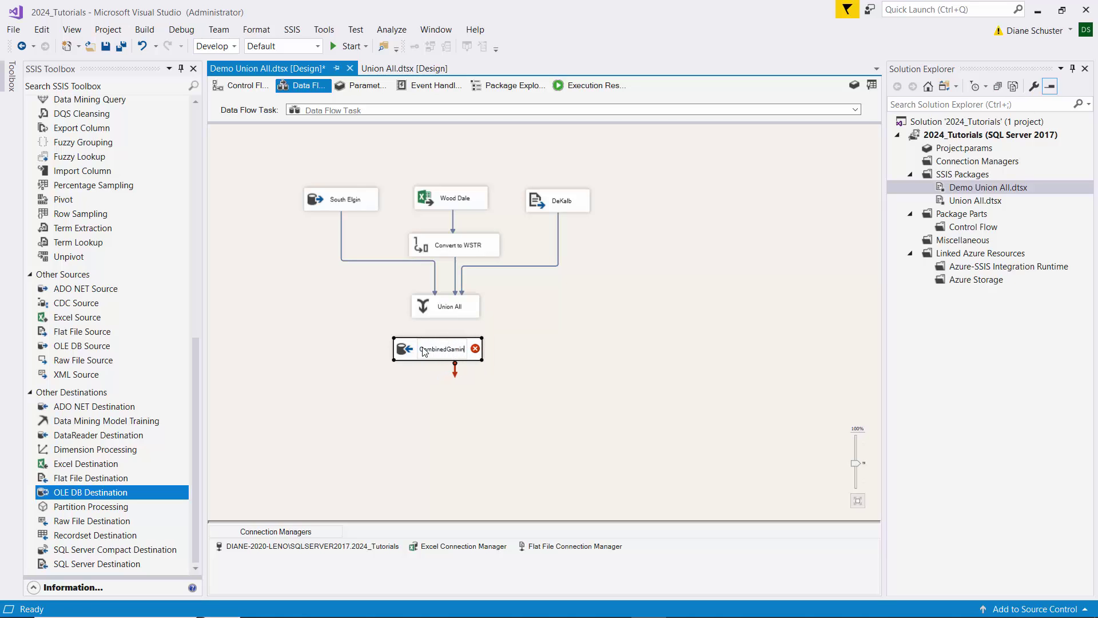
pyautogui.write('gData')
pyautogui.press('Return')
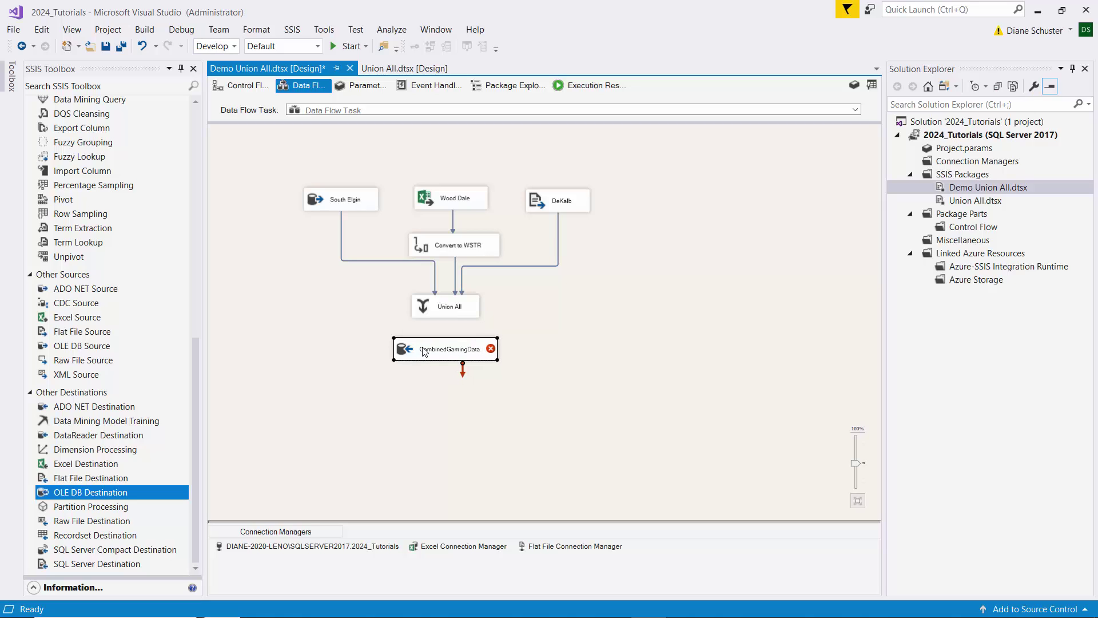
pyautogui.click(452, 317)
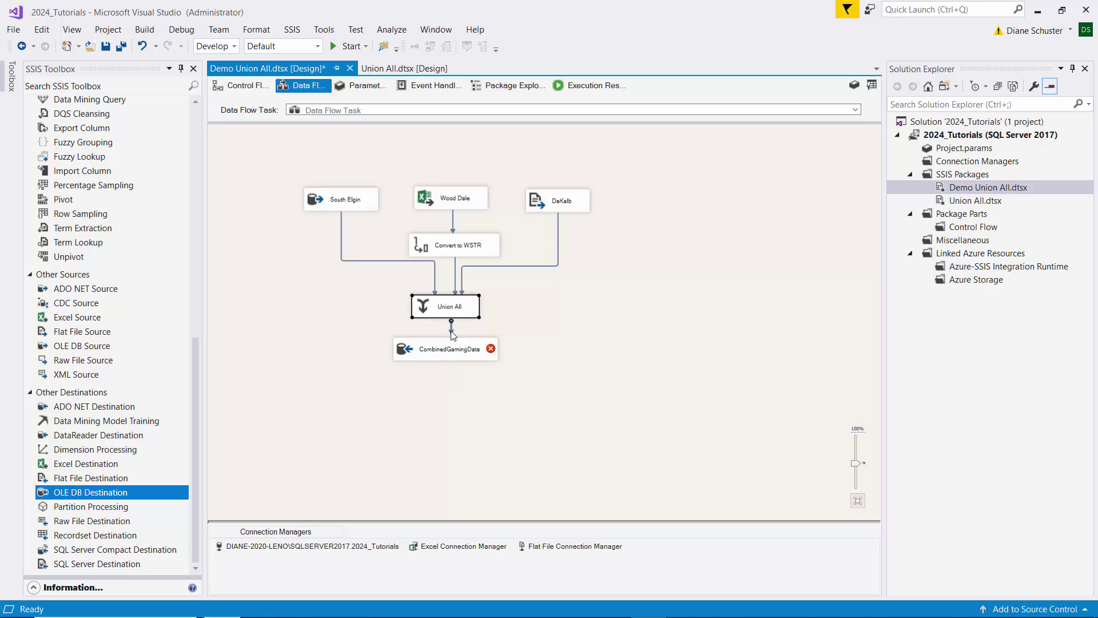
pyautogui.moveTo(452, 334); pyautogui.dragTo(454, 350)
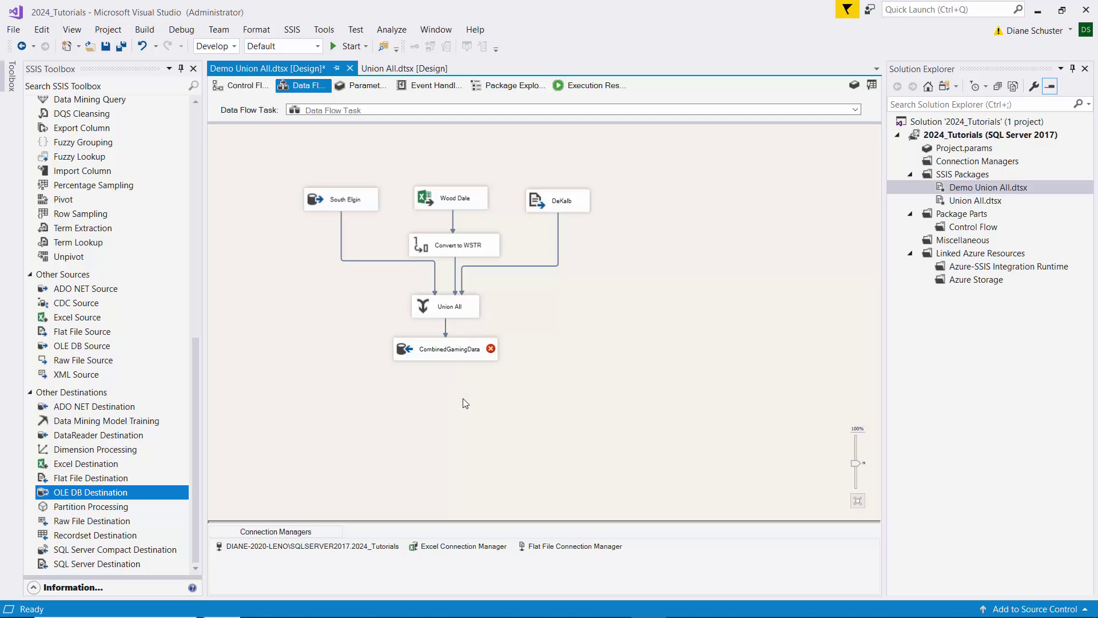
# Step: Set the CombinedGamingData destination to load into the [dbo].[CombinedGamingData] table and accept its automatic column mappings
pyautogui.doubleClick(472, 348)
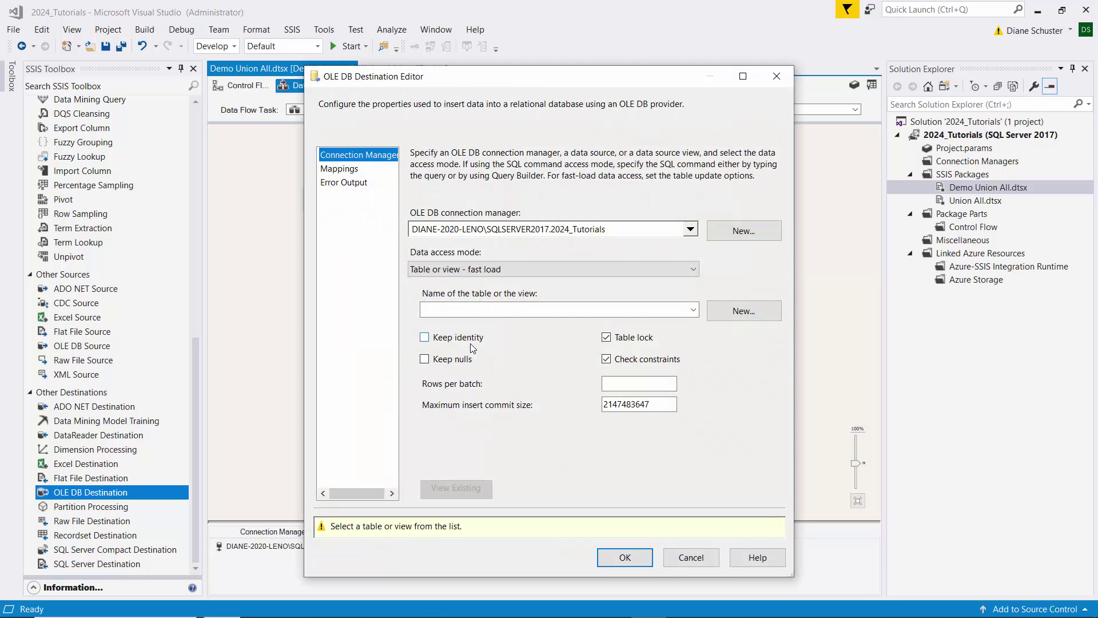
pyautogui.click(693, 310)
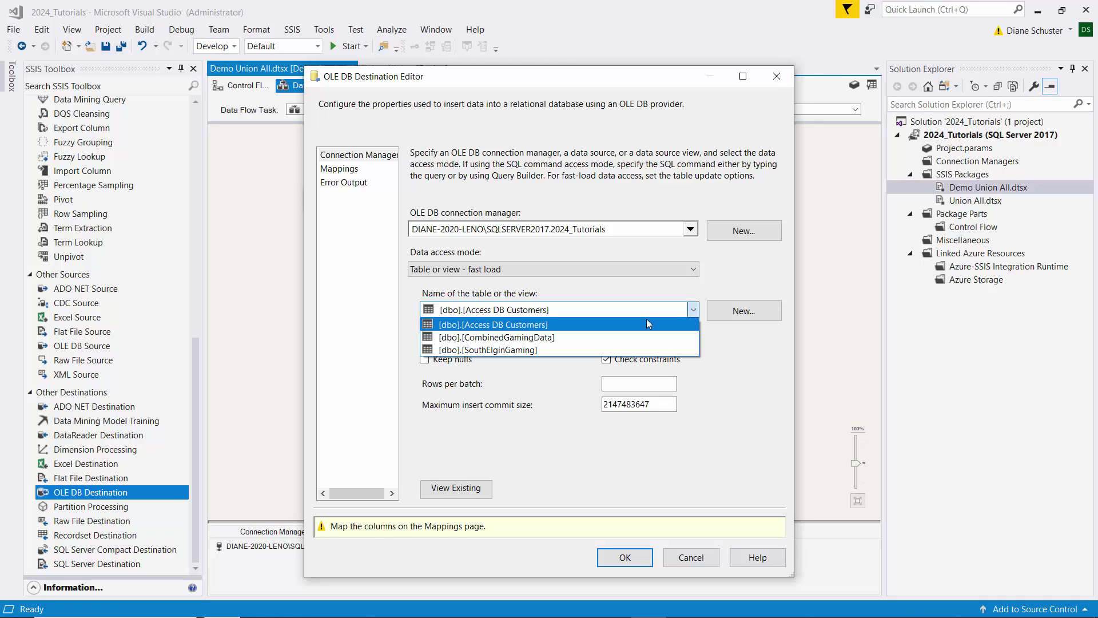
pyautogui.click(523, 337)
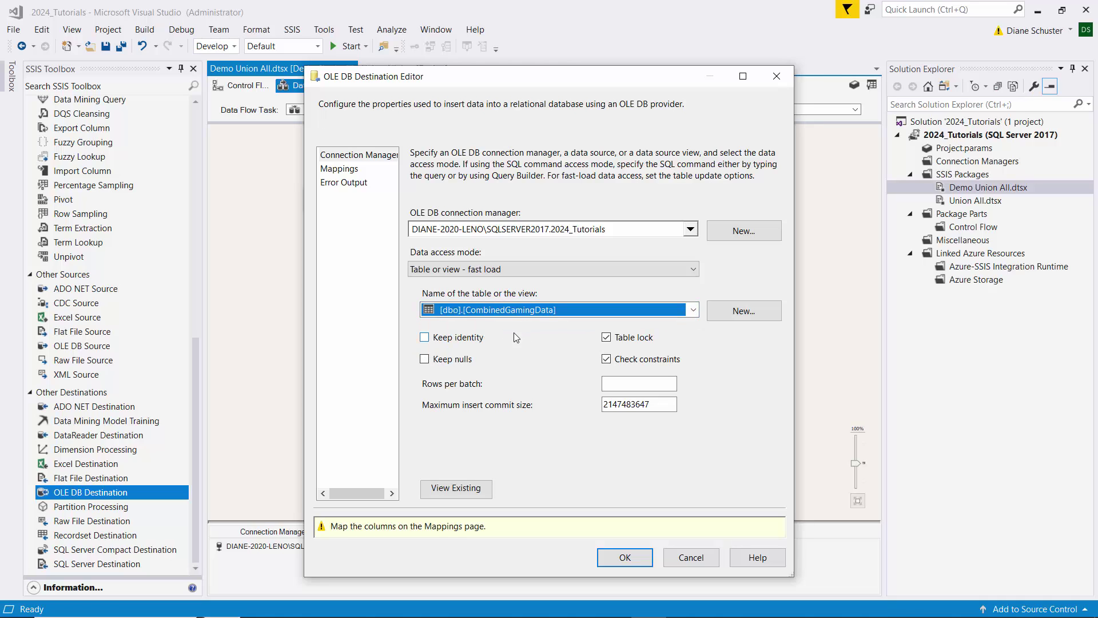
pyautogui.click(346, 170)
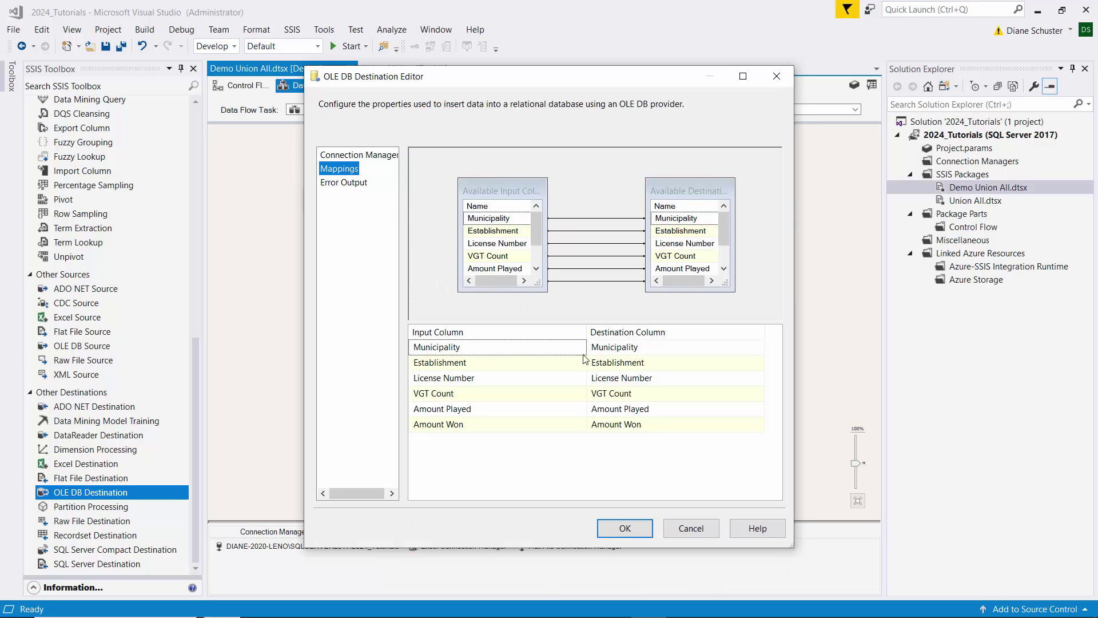
pyautogui.click(640, 527)
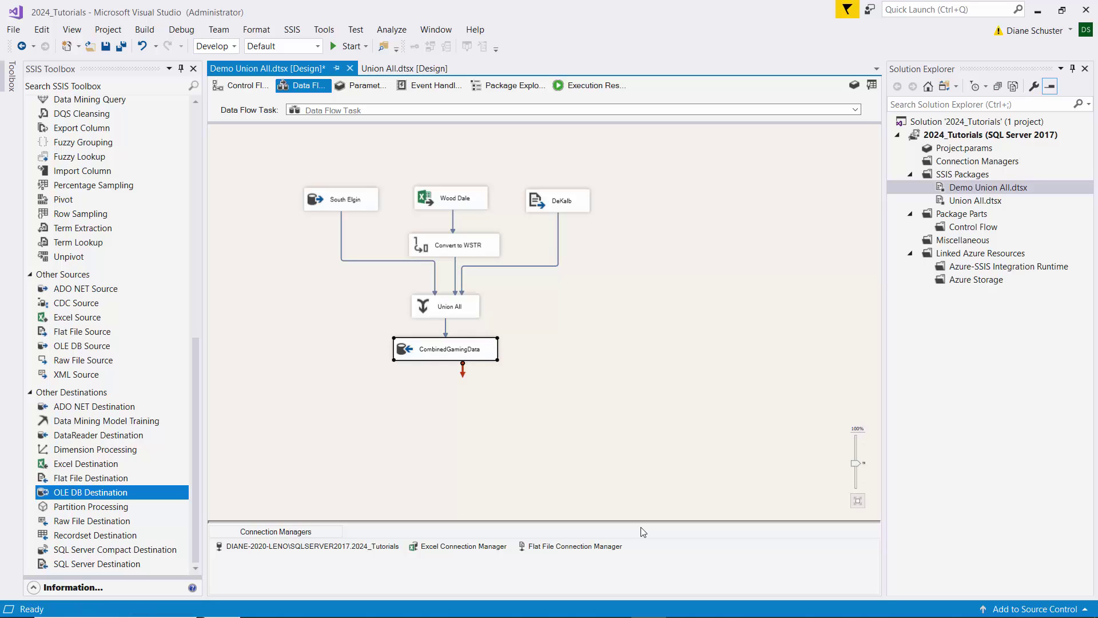
# Step: Save all files, execute the Demo Union All.dtsx package, and stop debugging once the run is complete
pyautogui.click(122, 47)
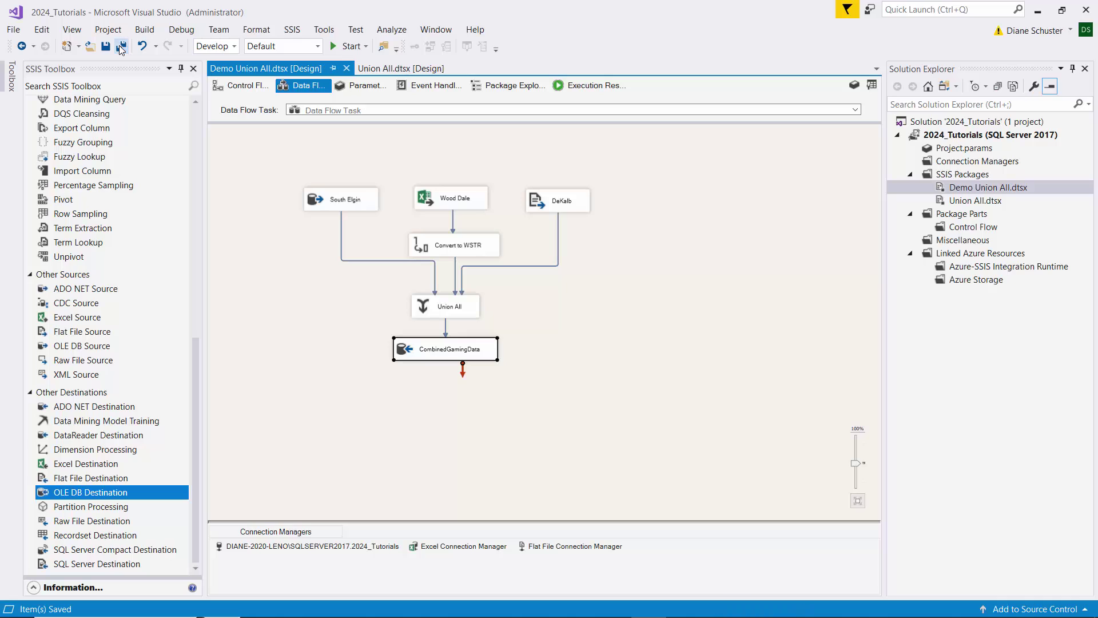
pyautogui.rightClick(962, 189)
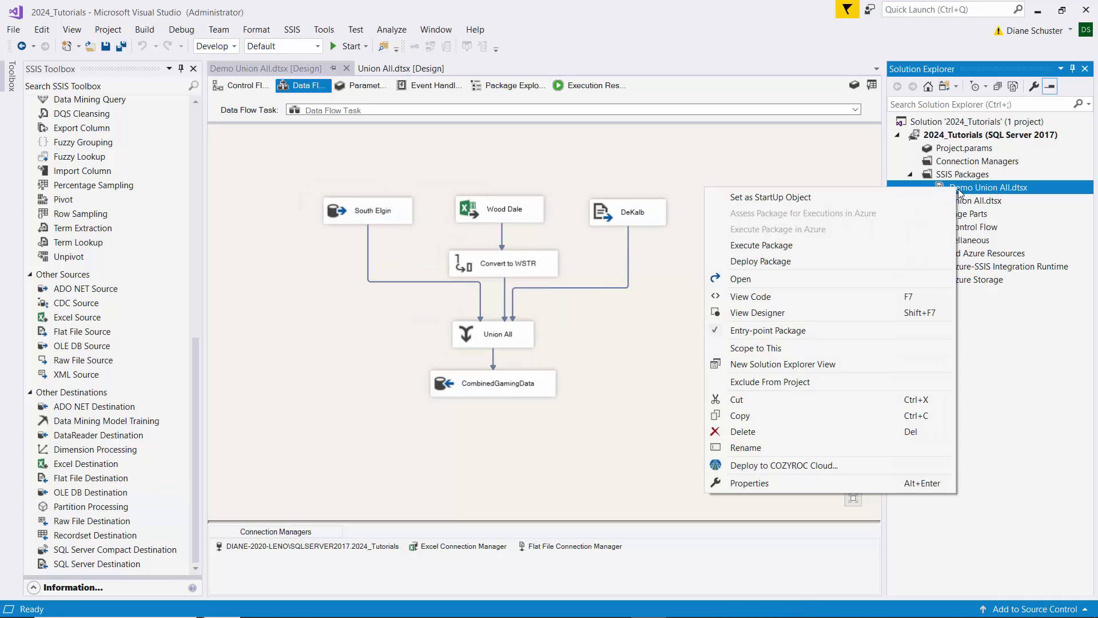
pyautogui.click(812, 245)
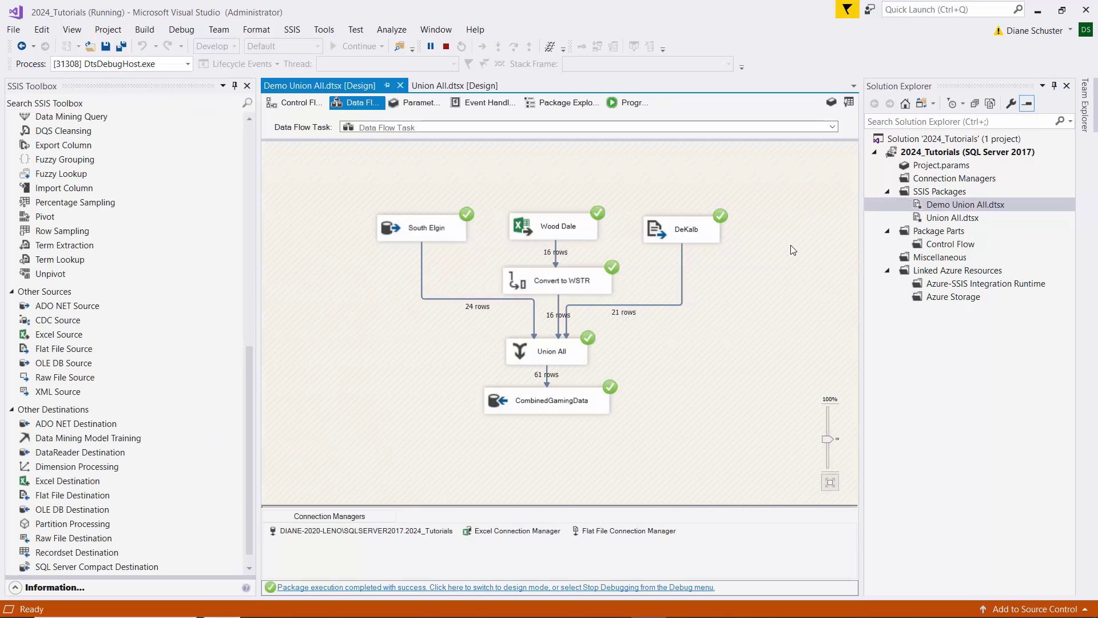
pyautogui.click(446, 46)
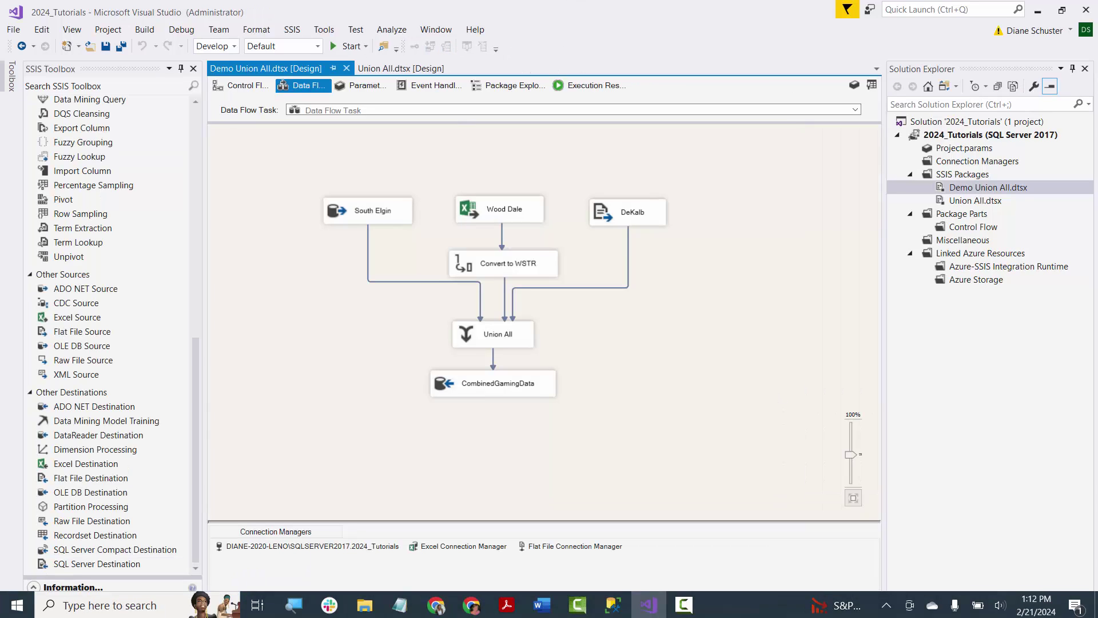
# Step: Switch to SQL Server Management Studio, run the SELECT query on [2024_Tutorials].[dbo].[CombinedGamingData] and review the returned rows through the end
pyautogui.click(613, 604)
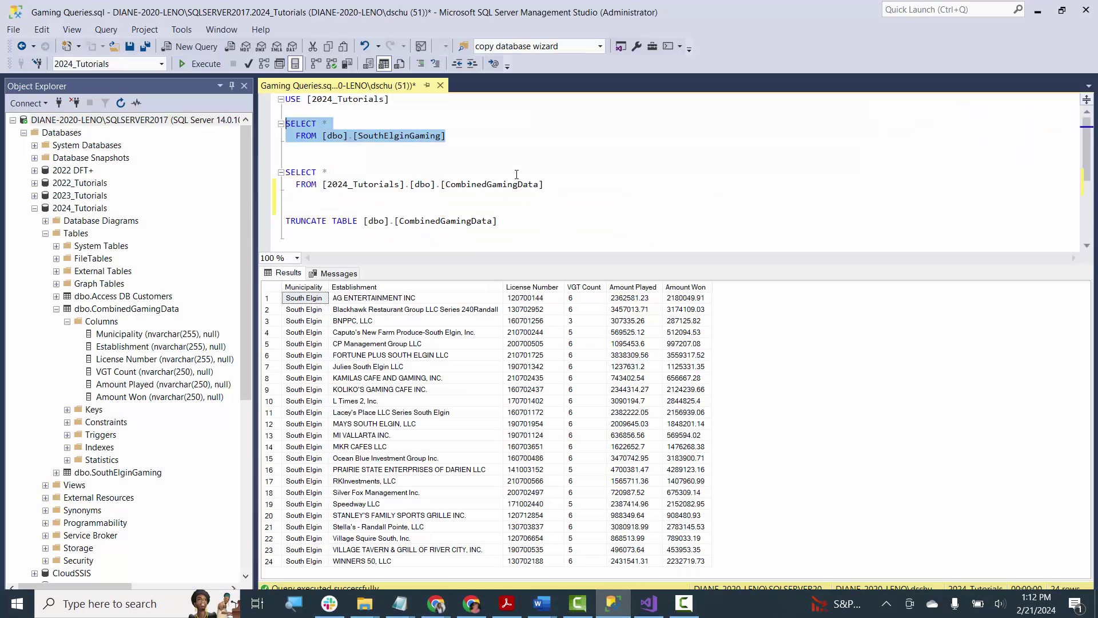
pyautogui.moveTo(558, 186); pyautogui.dragTo(273, 177)
pyautogui.click(202, 64)
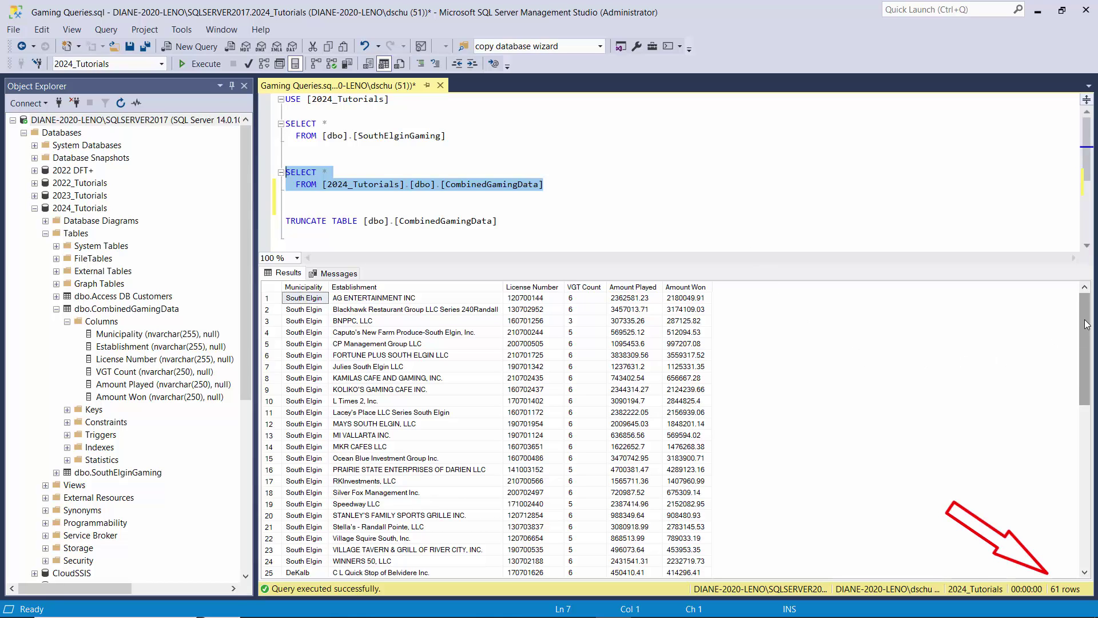
pyautogui.moveTo(1087, 325); pyautogui.dragTo(1093, 498)
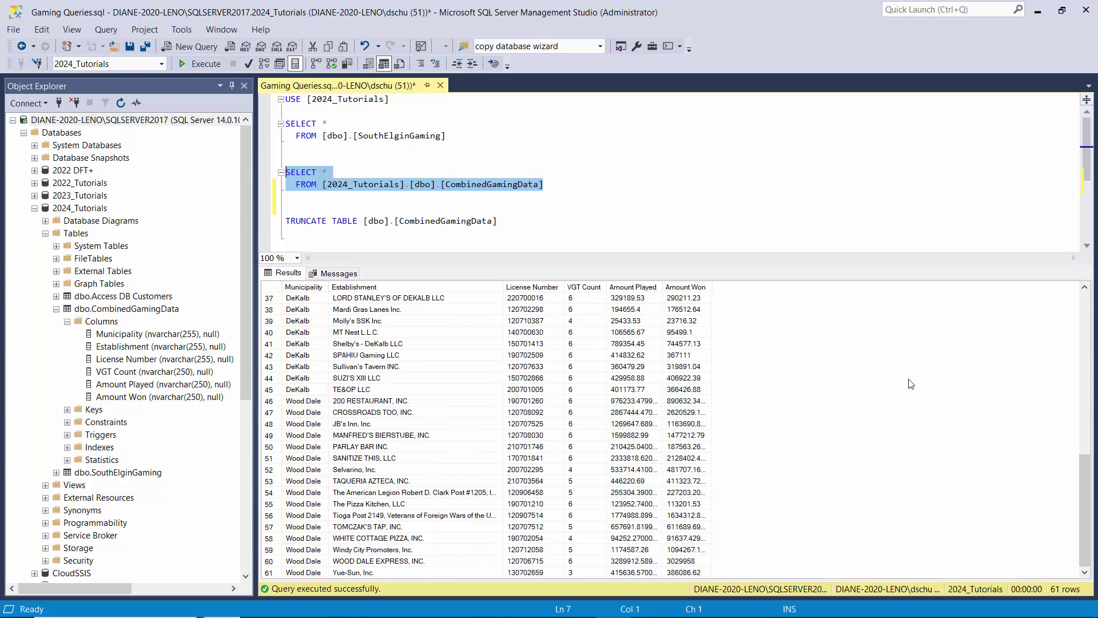